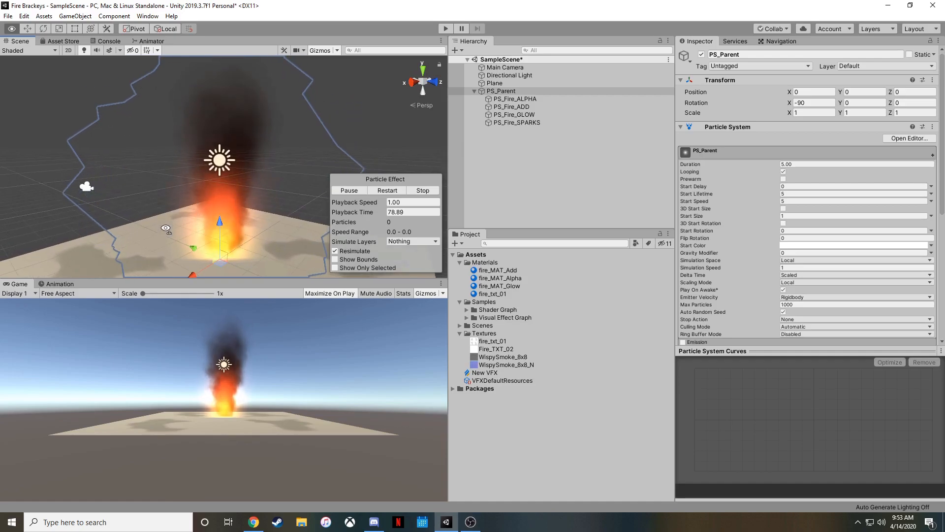
- Examine the finished PS_Parent fire effect in the scene from close up, from above and from the side
{"action": "mouse_move", "coordinate": [166, 229]}
{"action": "left_mouse_down", "text": "alt"}
{"action": "mouse_move", "coordinate": [162, 206]}
{"action": "mouse_move", "coordinate": [162, 213]}
{"action": "left_mouse_up", "text": "alt"}
{"action": "scroll", "coordinate": [162, 214], "scroll_direction": "down", "scroll_amount": 2, "text": "alt"}
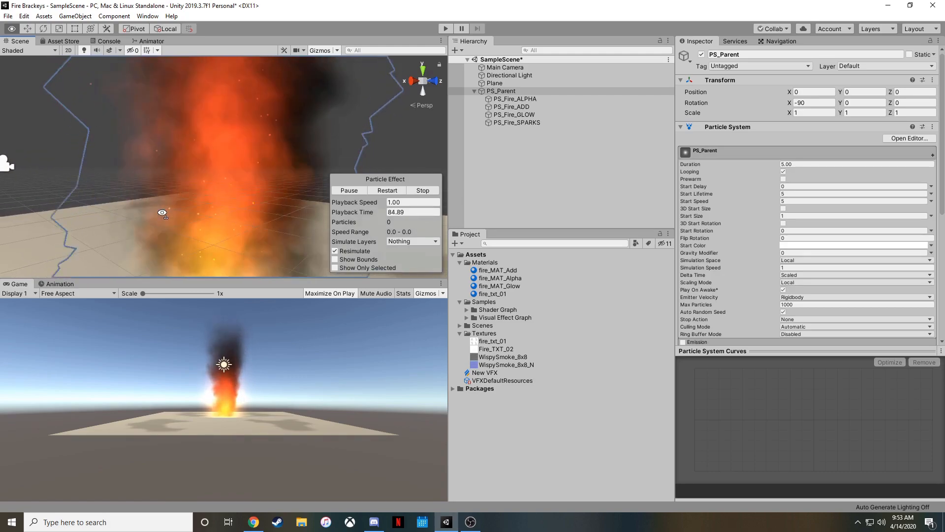
{"action": "key", "text": "w"}
{"action": "key", "text": "q"}
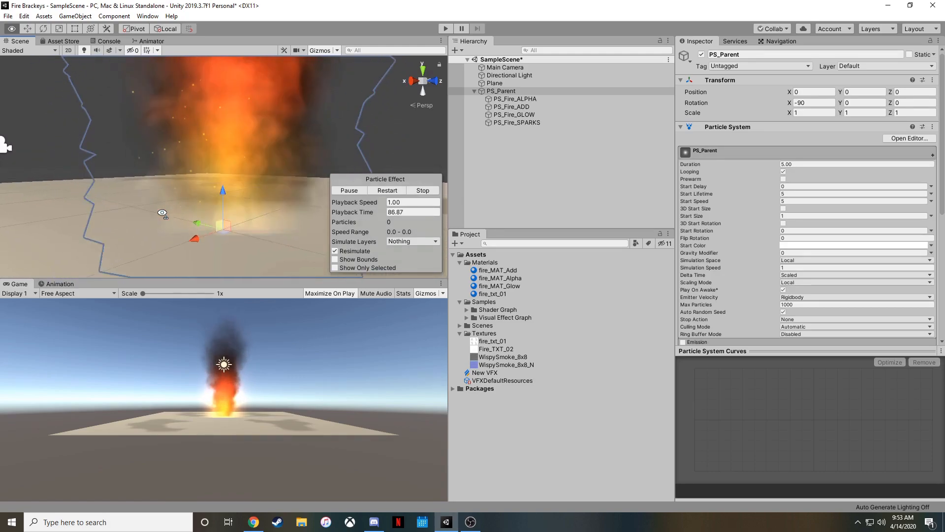
{"action": "key", "text": "e"}
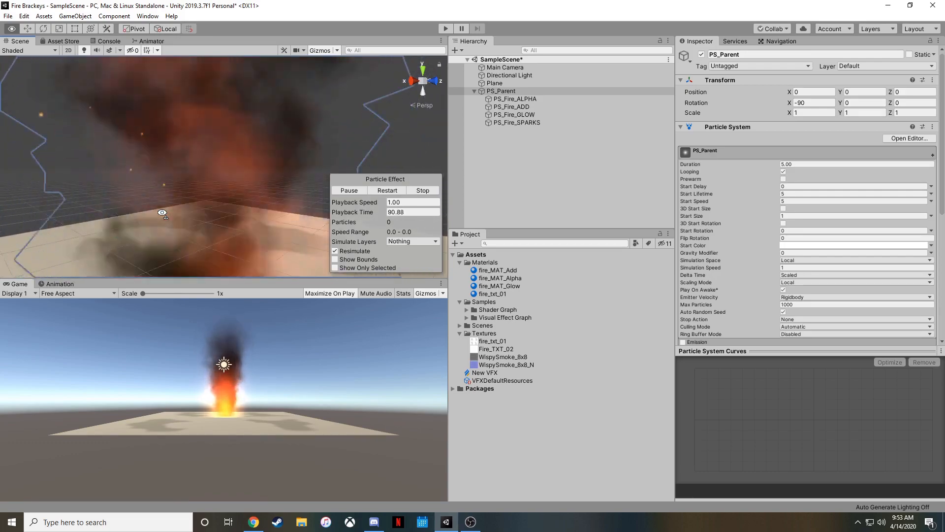
{"action": "key", "text": "s"}
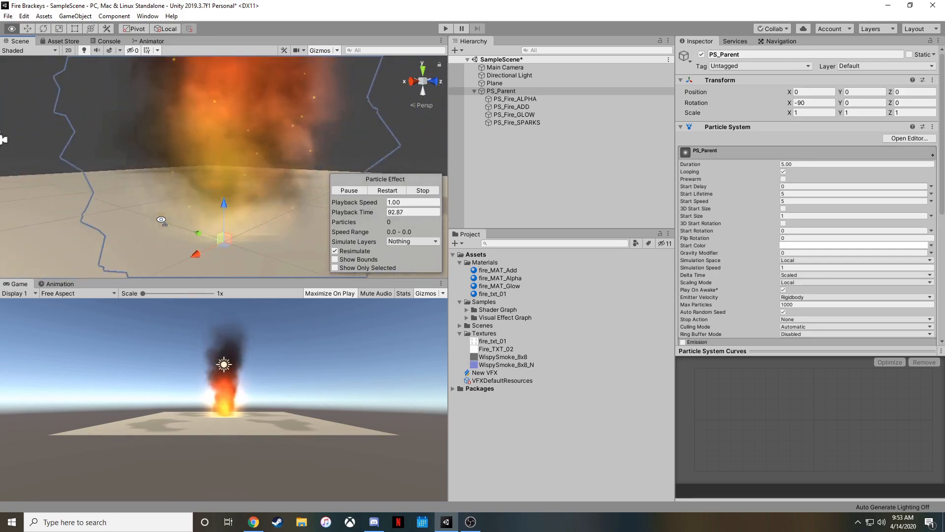
{"action": "key", "text": "e"}
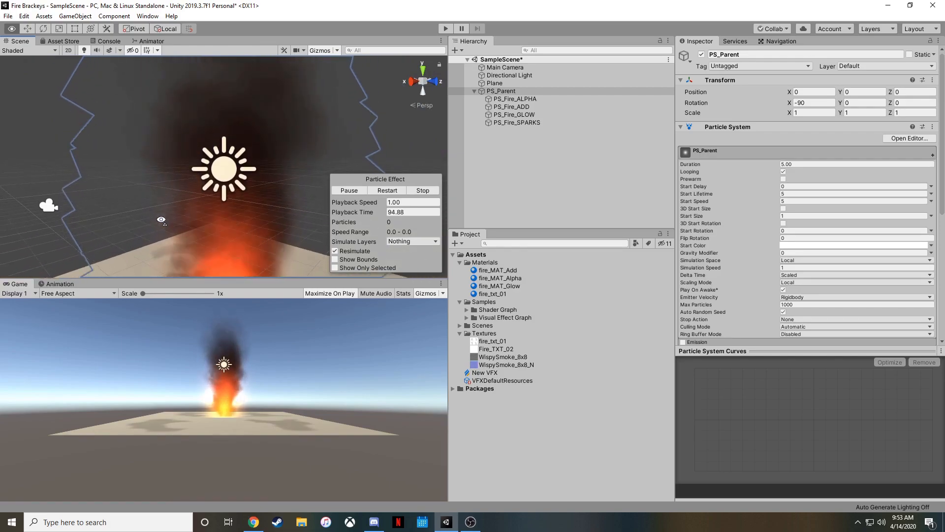
{"action": "right_click_drag", "start_coordinate": [161, 220], "coordinate": [307, 211]}
{"action": "key", "text": "s"}
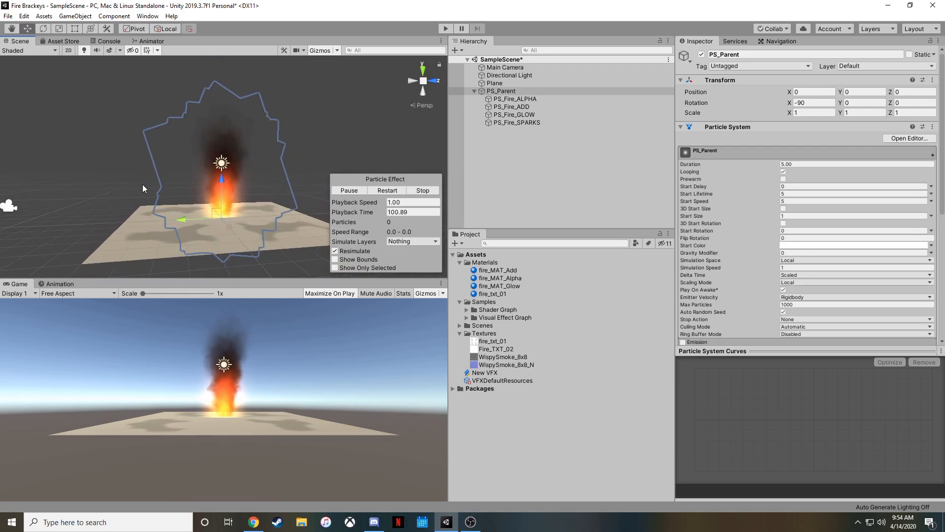
{"action": "left_click", "coordinate": [476, 92]}
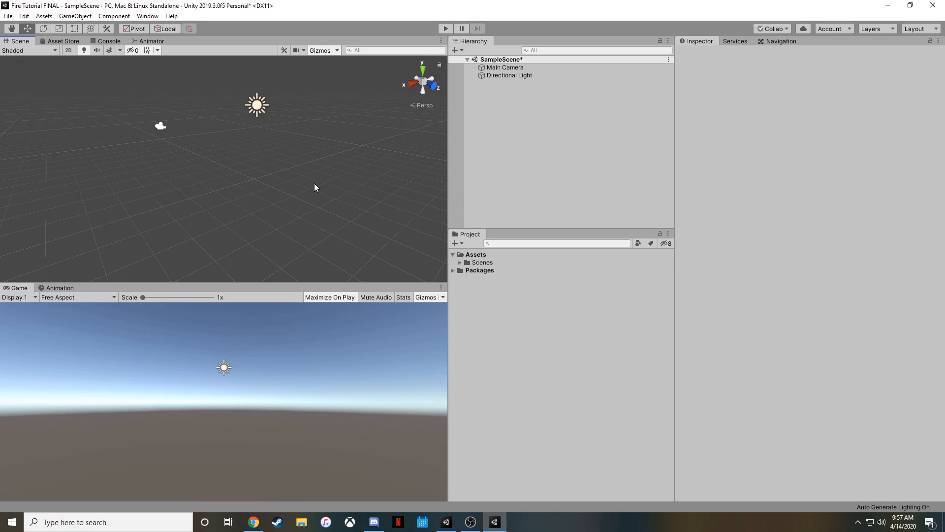
- Add a 3D plane to the empty sample scene as the ground
{"action": "right_click_drag", "start_coordinate": [315, 187], "coordinate": [329, 178]}
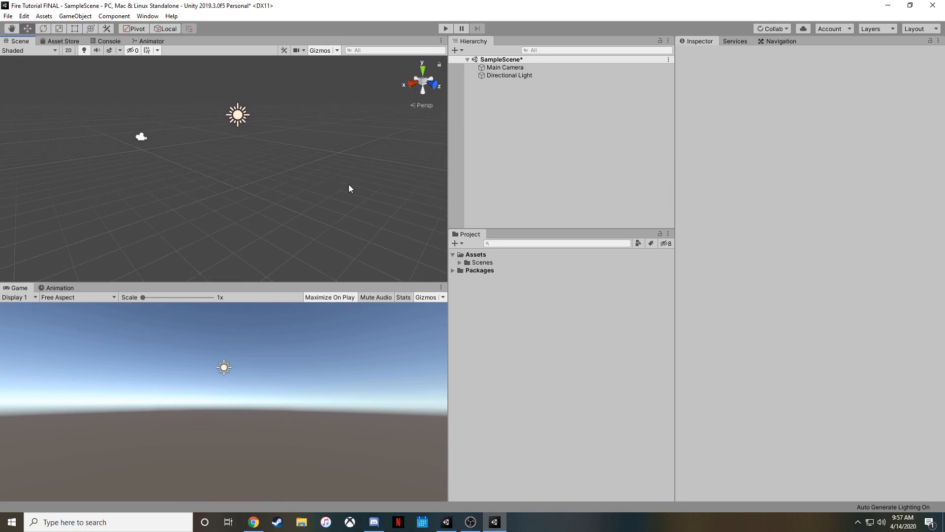
{"action": "right_click", "coordinate": [516, 98]}
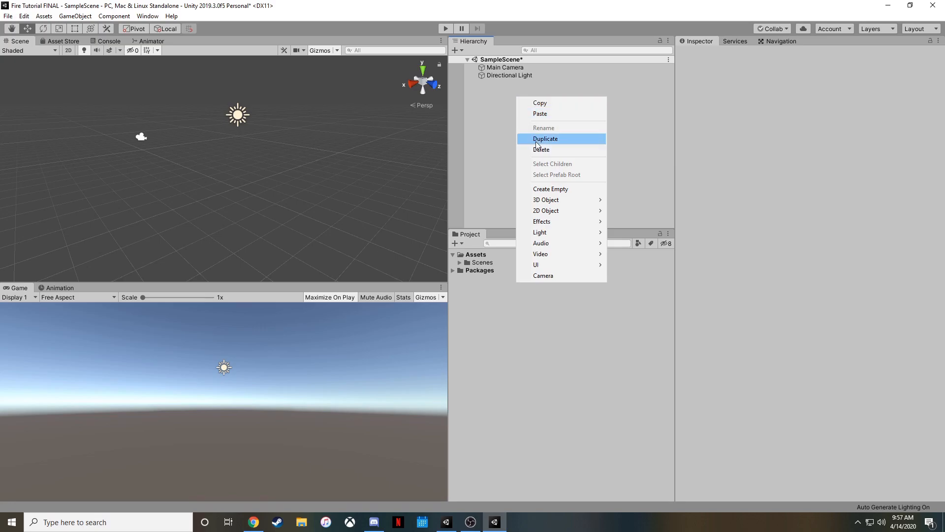
{"action": "mouse_move", "coordinate": [556, 200]}
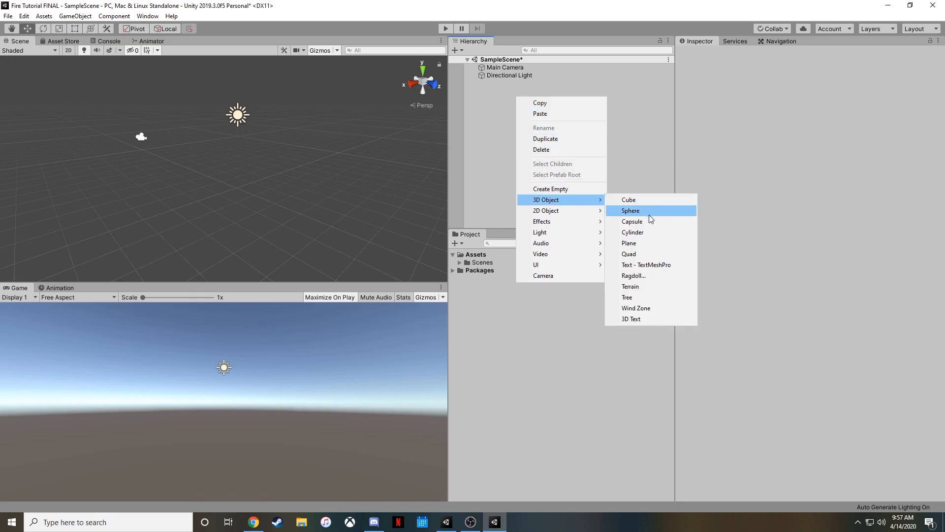
{"action": "left_click", "coordinate": [634, 243]}
{"action": "right_click_drag", "start_coordinate": [324, 188], "coordinate": [270, 176]}
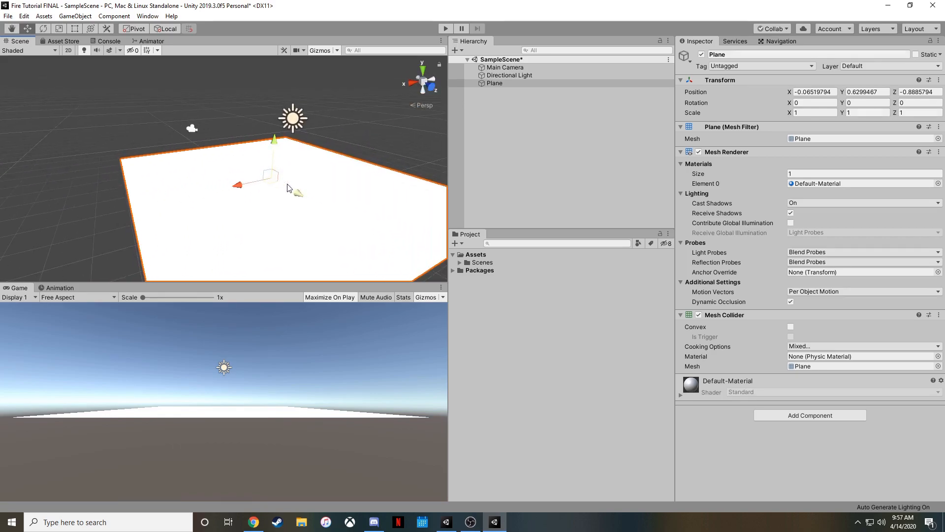
- Create a folder named Materials inside the Assets folder
{"action": "right_click", "coordinate": [472, 254]}
{"action": "mouse_move", "coordinate": [498, 260]}
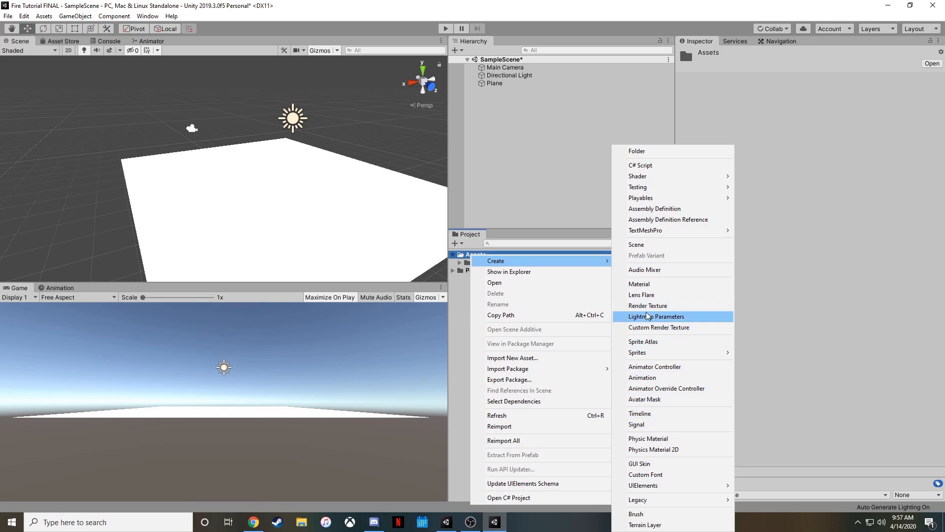
{"action": "left_click", "coordinate": [648, 153]}
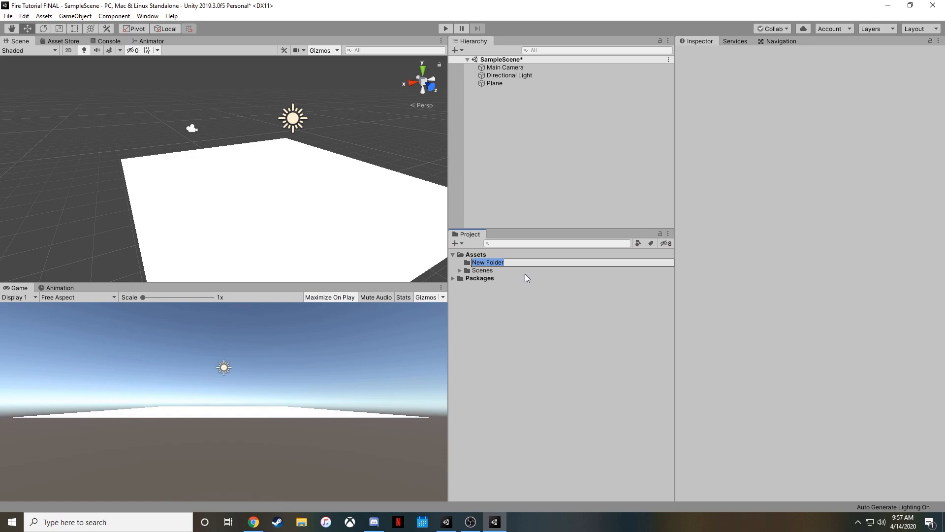
{"action": "type", "text": "Materials"}
{"action": "key", "text": "Return"}
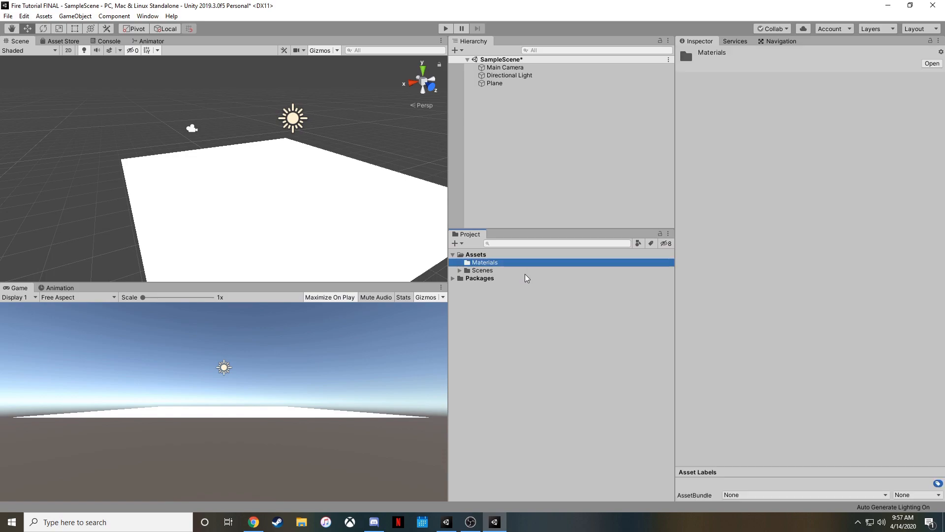
- Create a material in the Materials folder and set its albedo colour to dark green
{"action": "right_click", "coordinate": [491, 266]}
{"action": "mouse_move", "coordinate": [528, 268]}
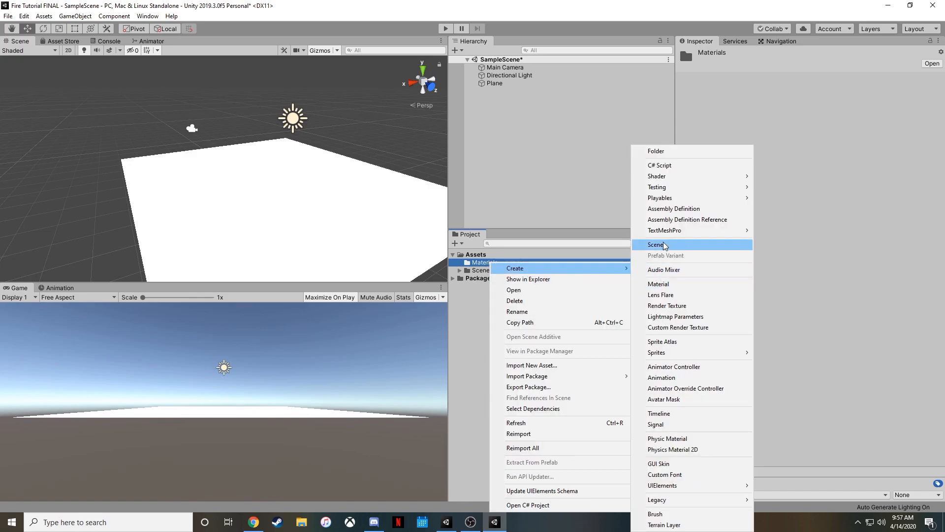
{"action": "left_click", "coordinate": [661, 285]}
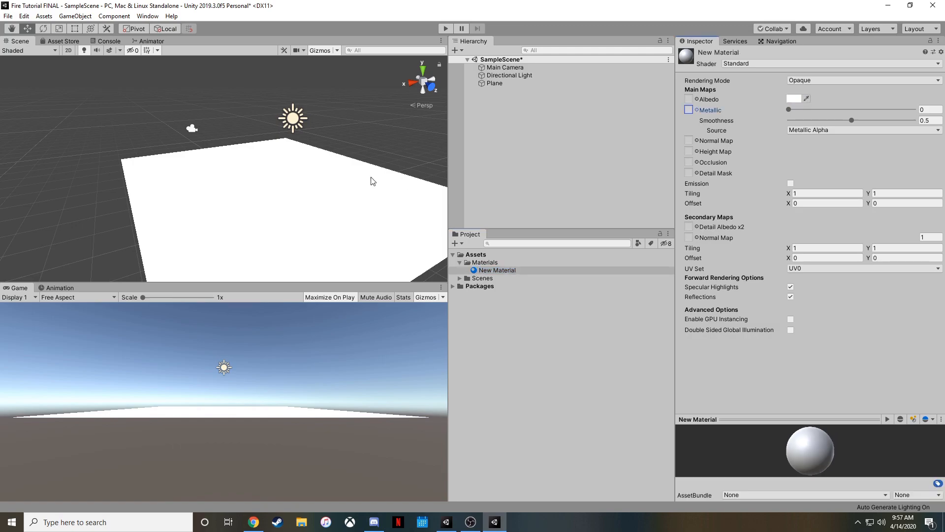
{"action": "left_click", "coordinate": [792, 99]}
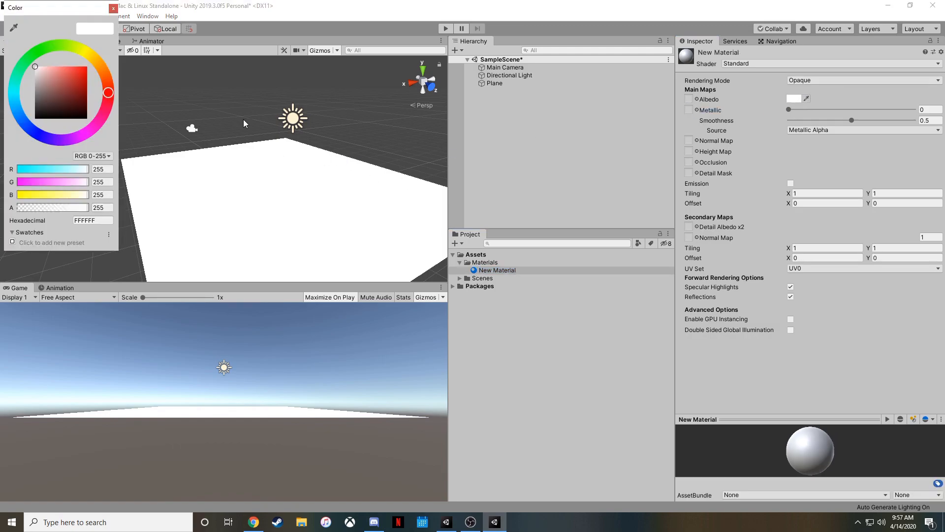
{"action": "left_click_drag", "start_coordinate": [48, 95], "coordinate": [22, 107]}
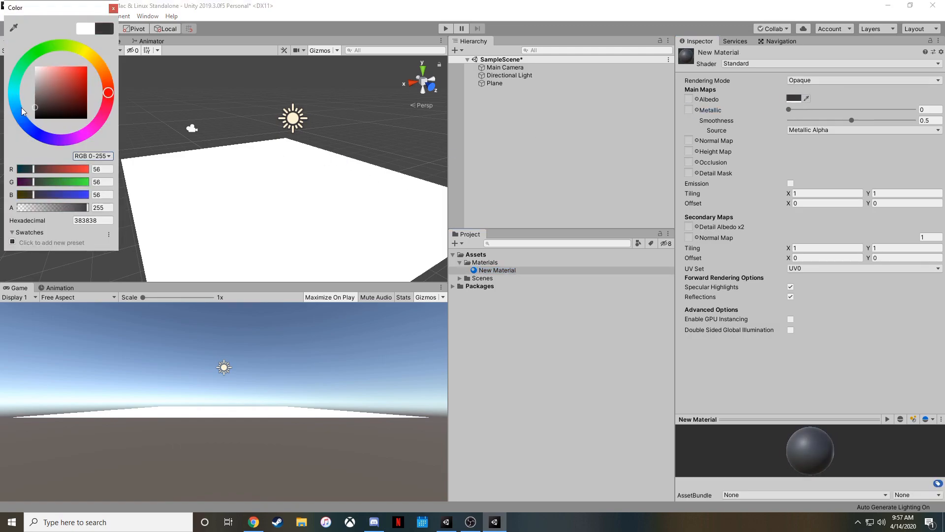
{"action": "left_click", "coordinate": [24, 66]}
{"action": "left_click_drag", "start_coordinate": [24, 66], "coordinate": [42, 49]}
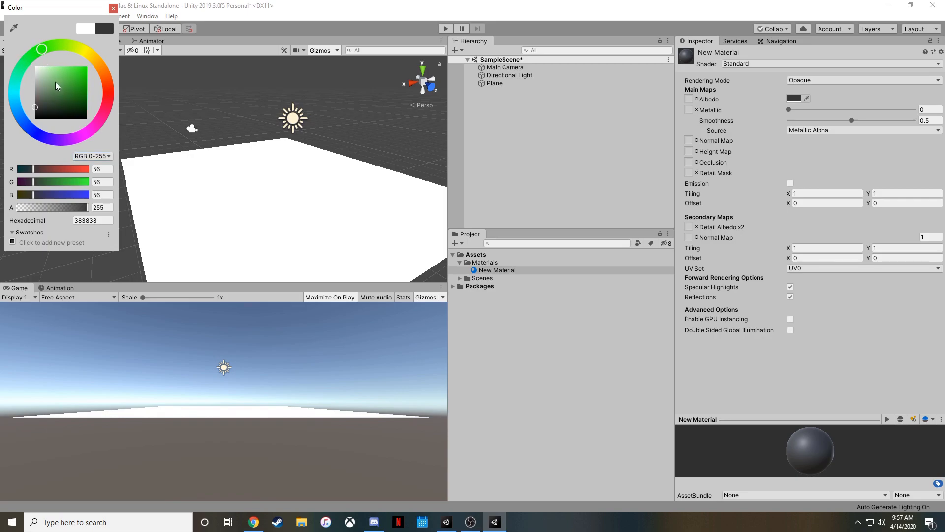
{"action": "left_click_drag", "start_coordinate": [52, 82], "coordinate": [88, 94]}
{"action": "left_click", "coordinate": [113, 8]}
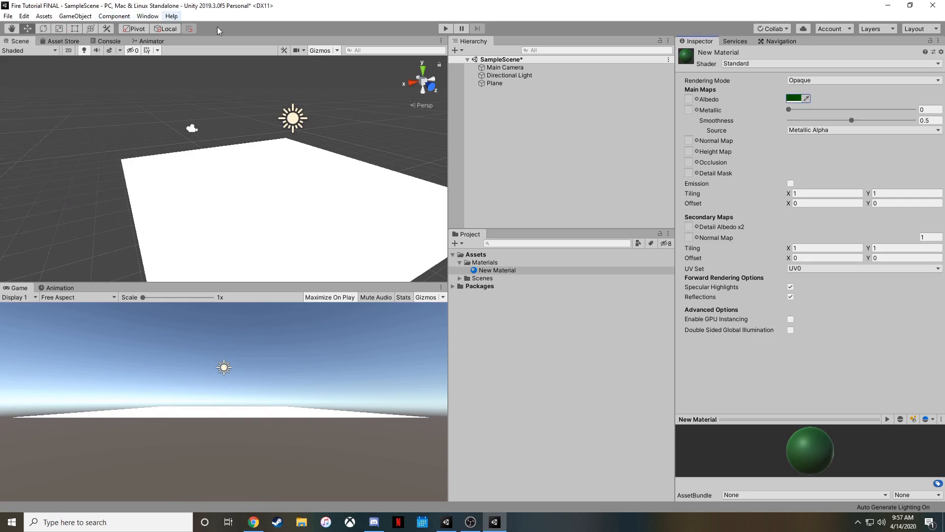
- Rename the green material grass and apply it to the plane
{"action": "left_click", "coordinate": [510, 271]}
{"action": "left_click", "coordinate": [509, 270]}
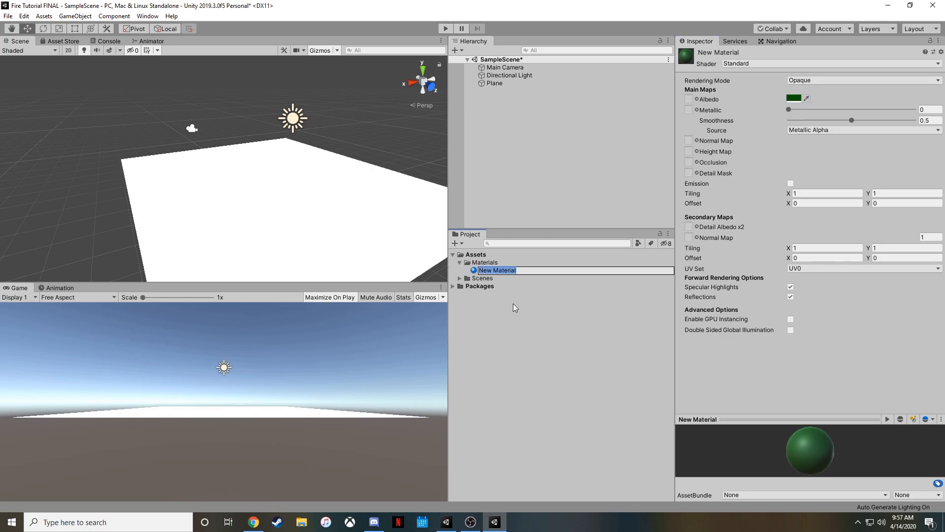
{"action": "type", "text": "grass"}
{"action": "key", "text": "Return"}
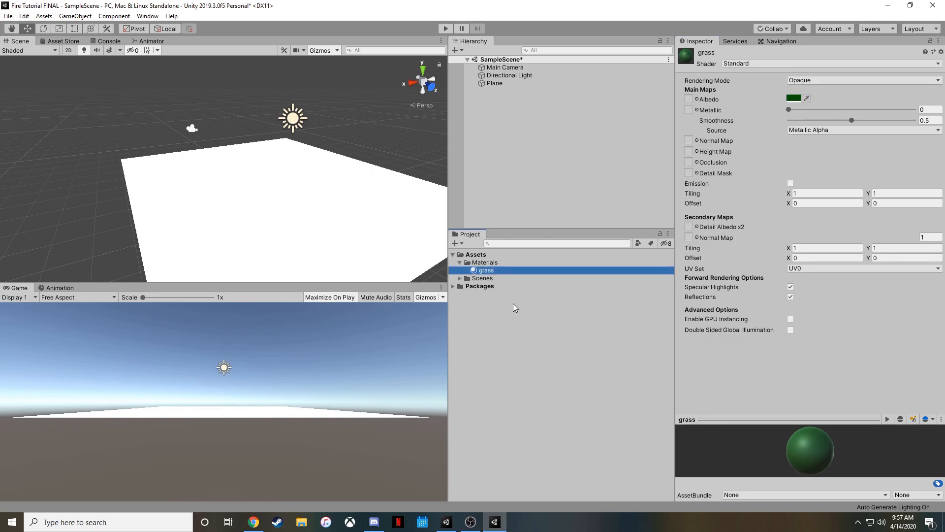
{"action": "left_click_drag", "start_coordinate": [490, 268], "coordinate": [235, 226]}
{"action": "left_click_drag", "start_coordinate": [306, 190], "coordinate": [347, 198], "text": "alt"}
- Add a Particle System effect to the scene above the plane
{"action": "right_click", "coordinate": [495, 103]}
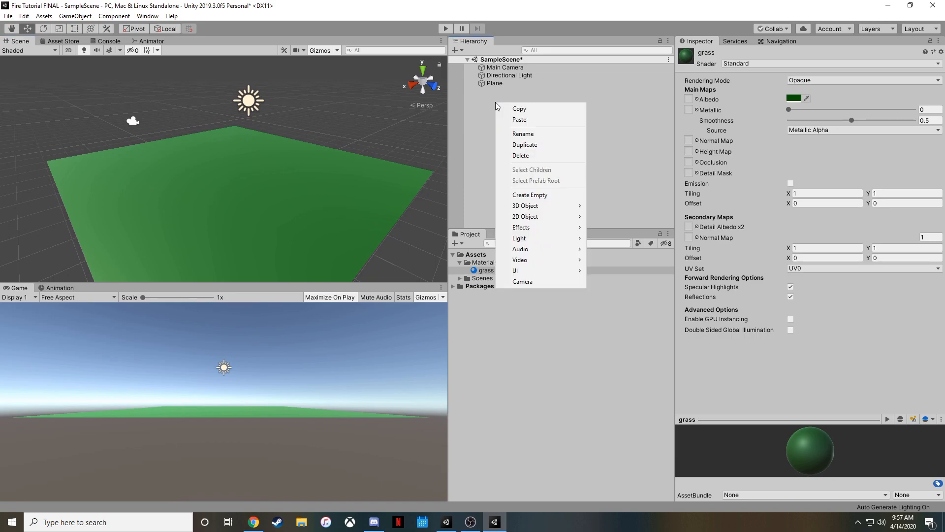
{"action": "mouse_move", "coordinate": [520, 207]}
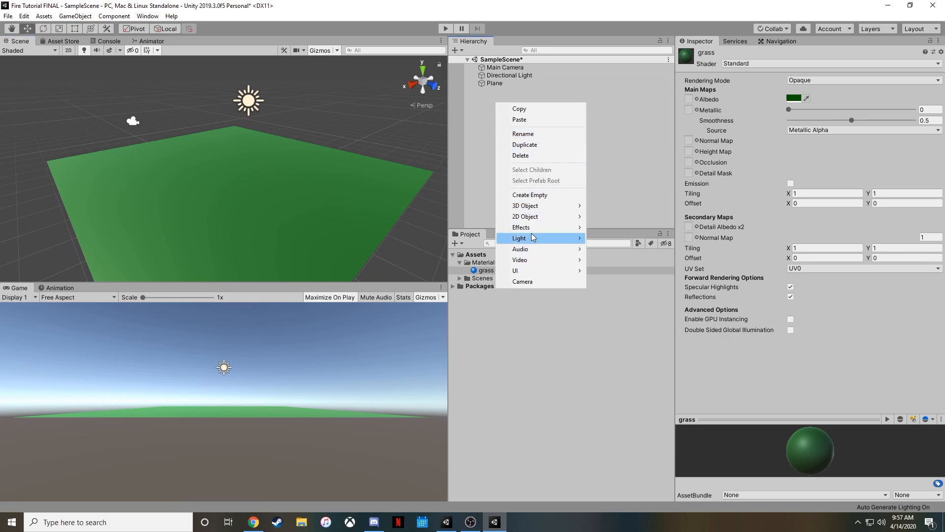
{"action": "mouse_move", "coordinate": [533, 238]}
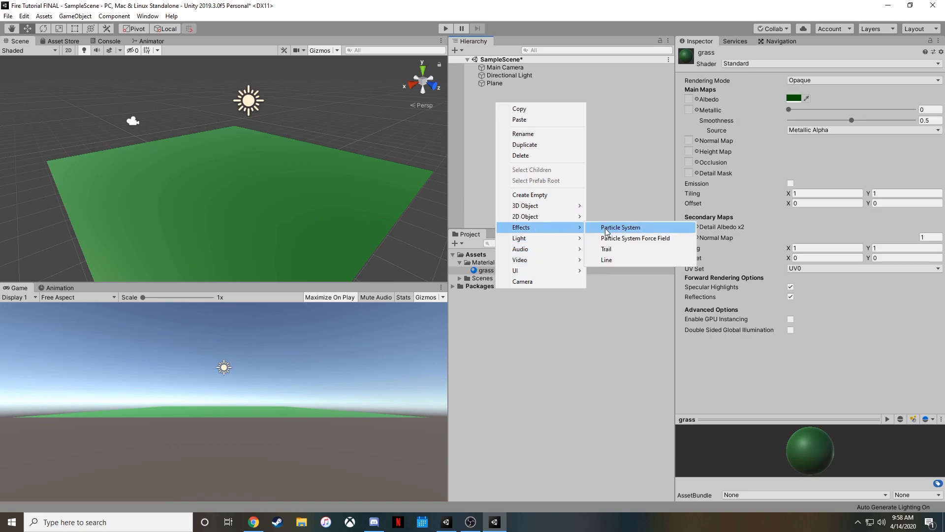
{"action": "left_click", "coordinate": [606, 231]}
{"action": "left_click_drag", "start_coordinate": [238, 144], "coordinate": [318, 81], "text": "alt"}
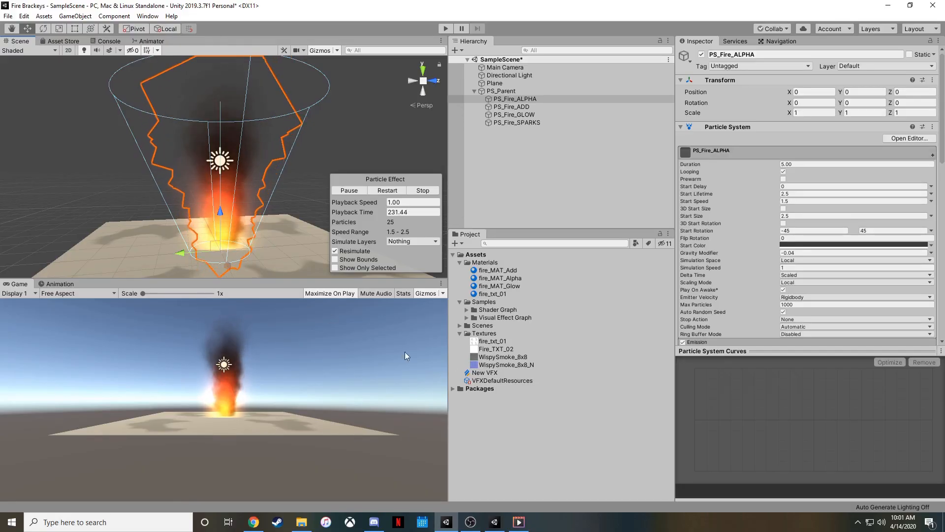
- In the finished Fire Brackeys project, examine the WispySmoke_8x8 and fire_txt_01 textures in an enlarged preview
{"action": "left_click", "coordinate": [506, 358]}
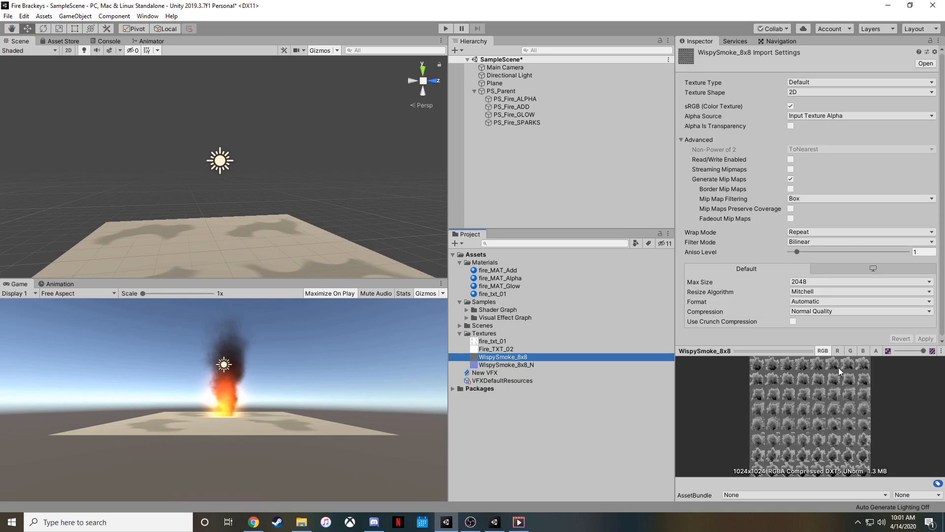
{"action": "left_click_drag", "start_coordinate": [789, 352], "coordinate": [790, 250]}
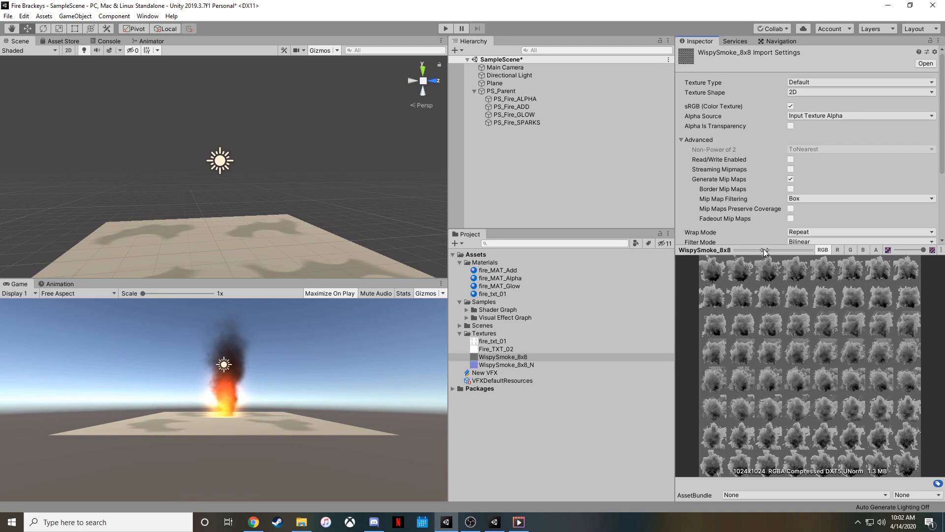
{"action": "left_click_drag", "start_coordinate": [766, 250], "coordinate": [765, 274]}
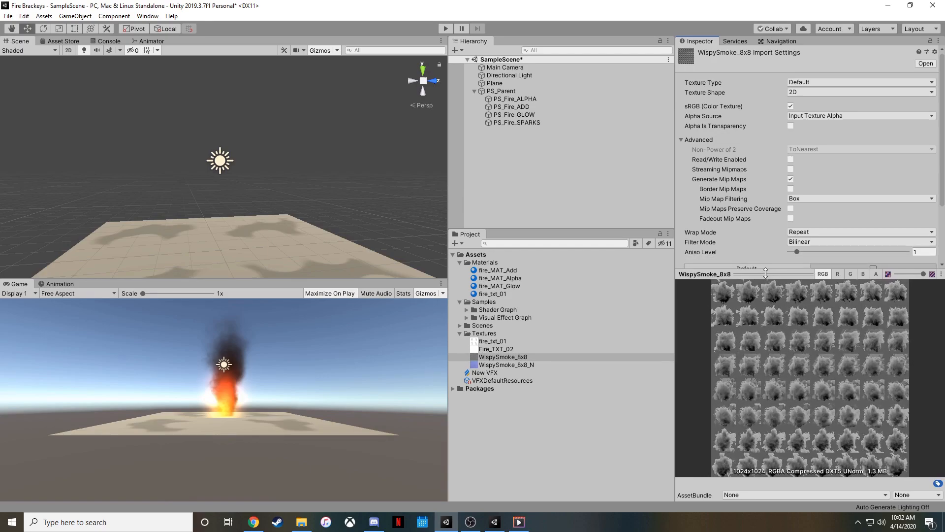
{"action": "left_click", "coordinate": [503, 342]}
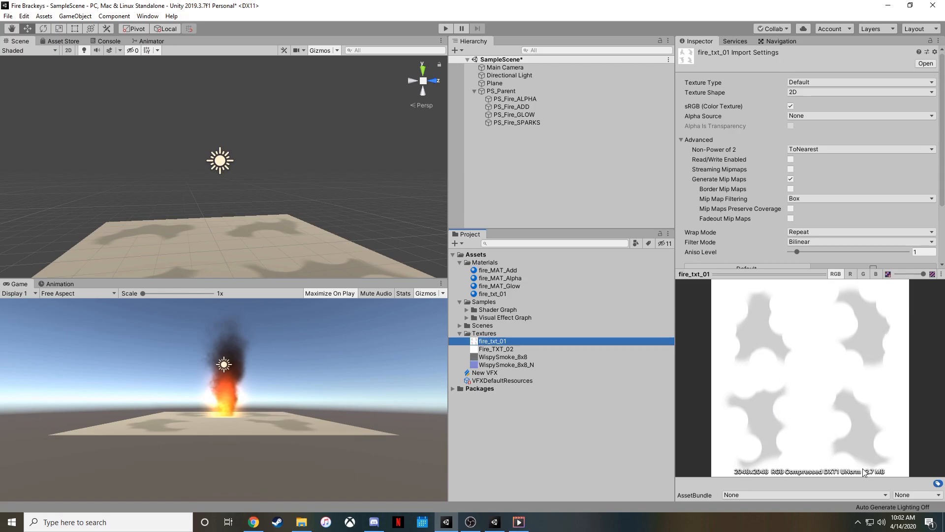
{"action": "left_click", "coordinate": [504, 357]}
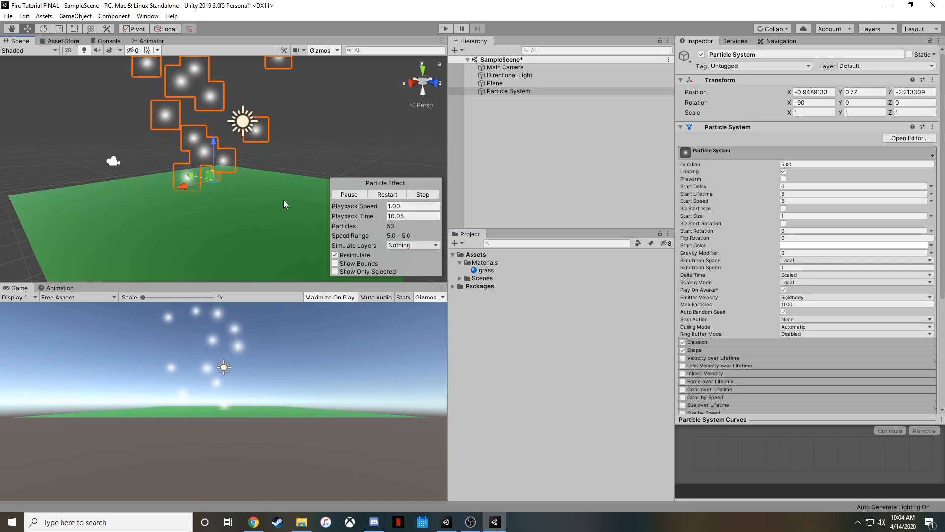
- Create an empty game object in the scene and name it PS_Parent
{"action": "right_click_drag", "start_coordinate": [339, 140], "coordinate": [327, 135]}
{"action": "right_click", "coordinate": [503, 101]}
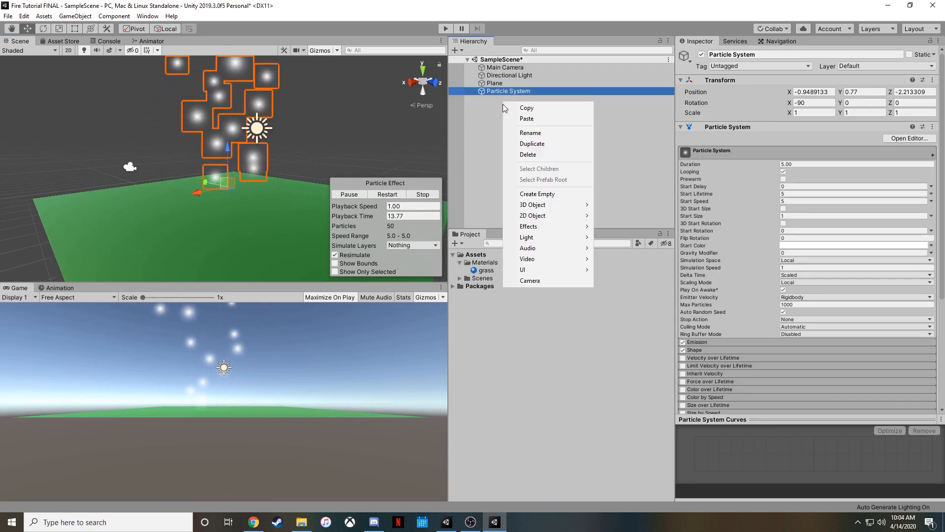
{"action": "left_click", "coordinate": [547, 194]}
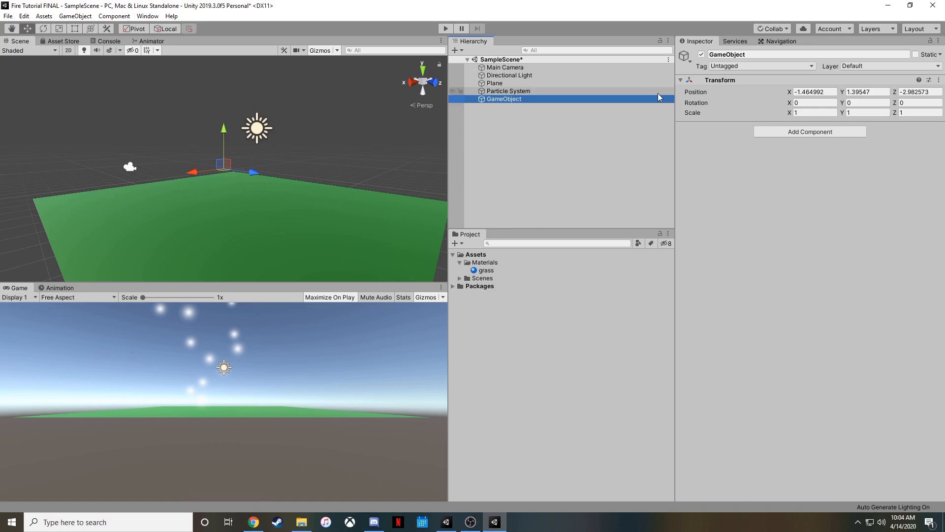
{"action": "left_click", "coordinate": [751, 54]}
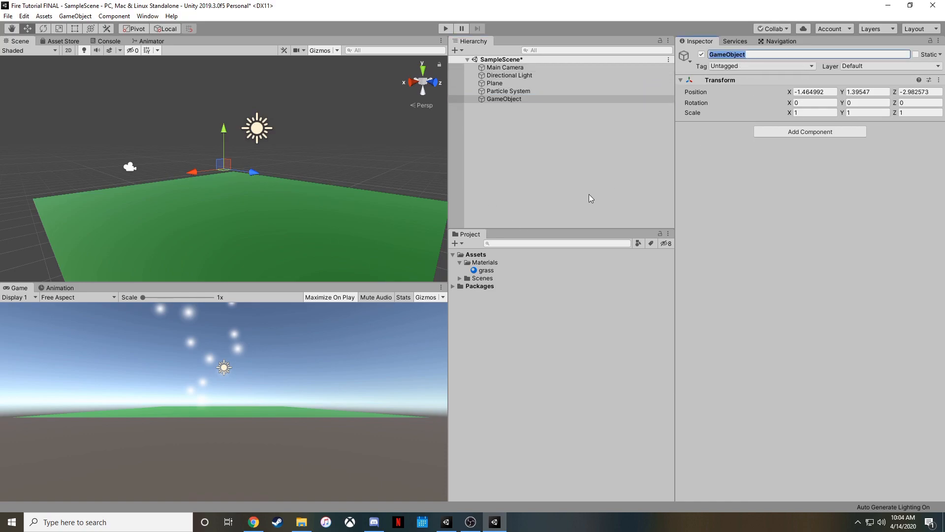
{"action": "type", "text": "PS"}
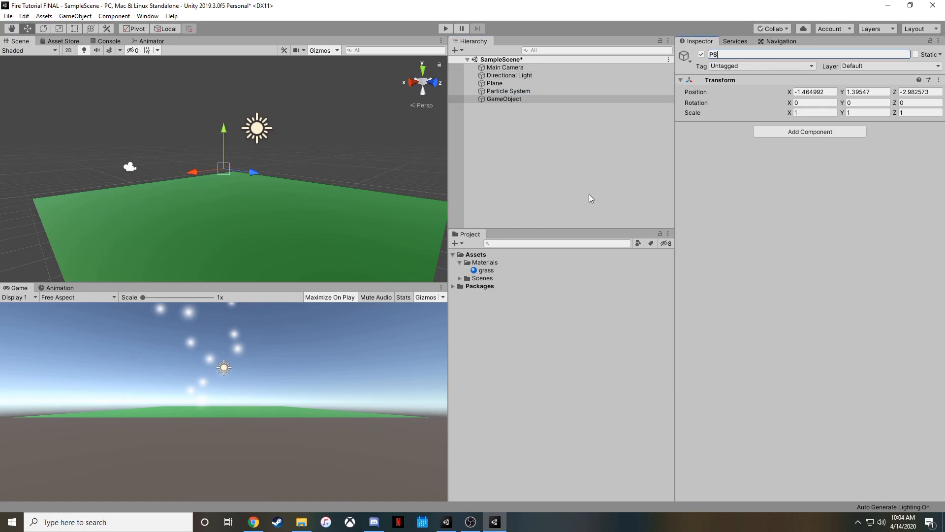
{"action": "type", "text": "_Parent"}
{"action": "key", "text": "Return"}
- Nest the Particle System under PS_Parent and rename it PS_Fire
{"action": "left_click_drag", "start_coordinate": [498, 92], "coordinate": [502, 99]}
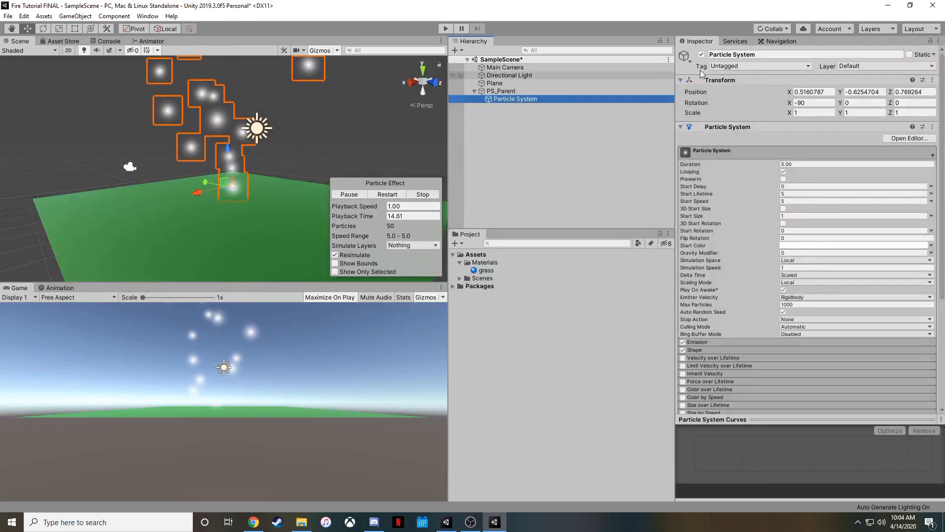
{"action": "left_click", "coordinate": [767, 54]}
{"action": "type", "text": "PS_Fire"}
{"action": "key", "text": "Return"}
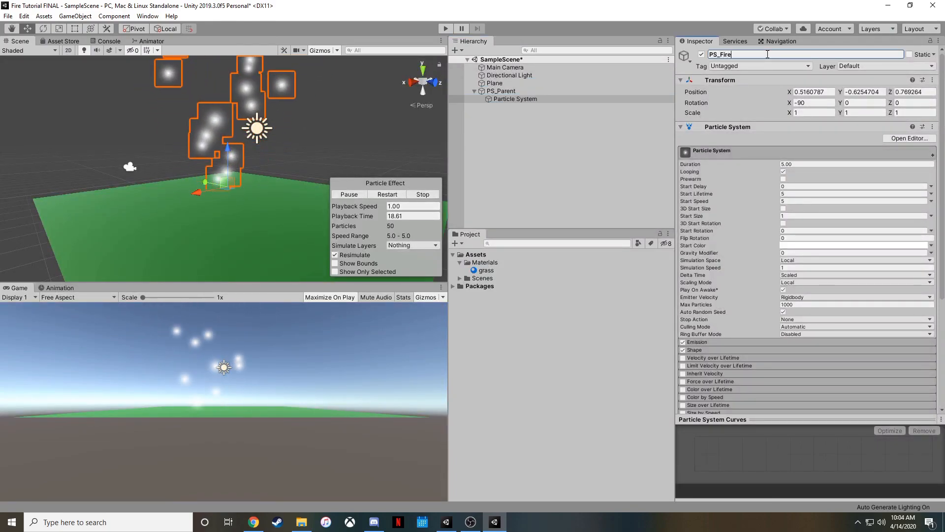
{"action": "left_click", "coordinate": [484, 262]}
{"action": "left_click", "coordinate": [498, 91]}
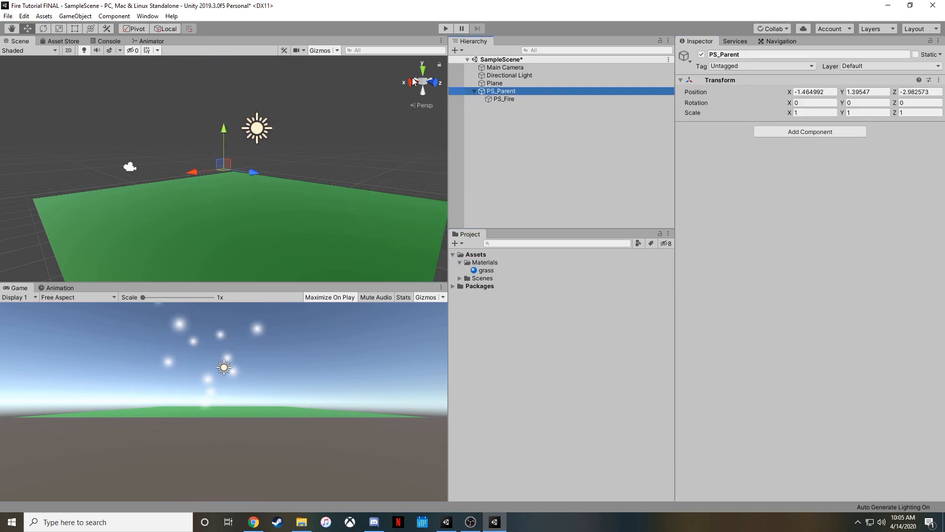
{"action": "left_click", "coordinate": [508, 98]}
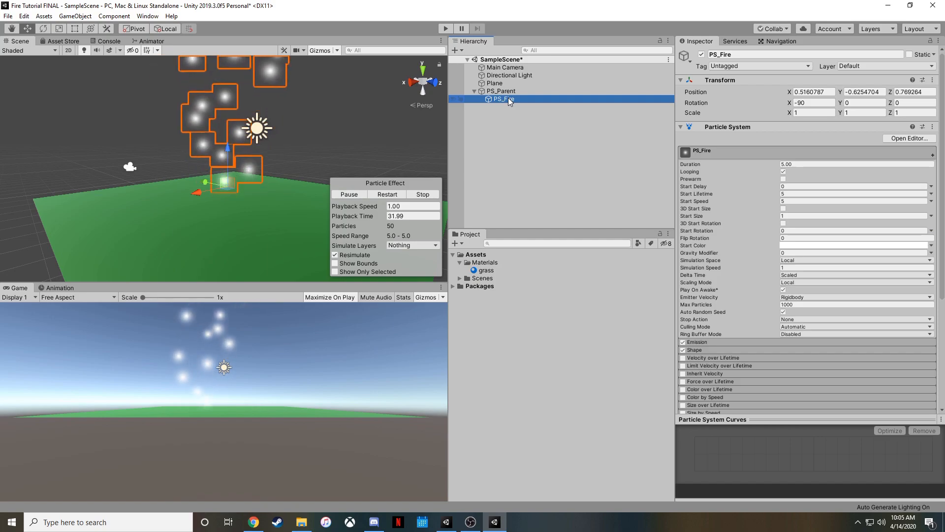
- Create a material named mat_fire_add in the Materials folder
{"action": "left_click", "coordinate": [473, 263]}
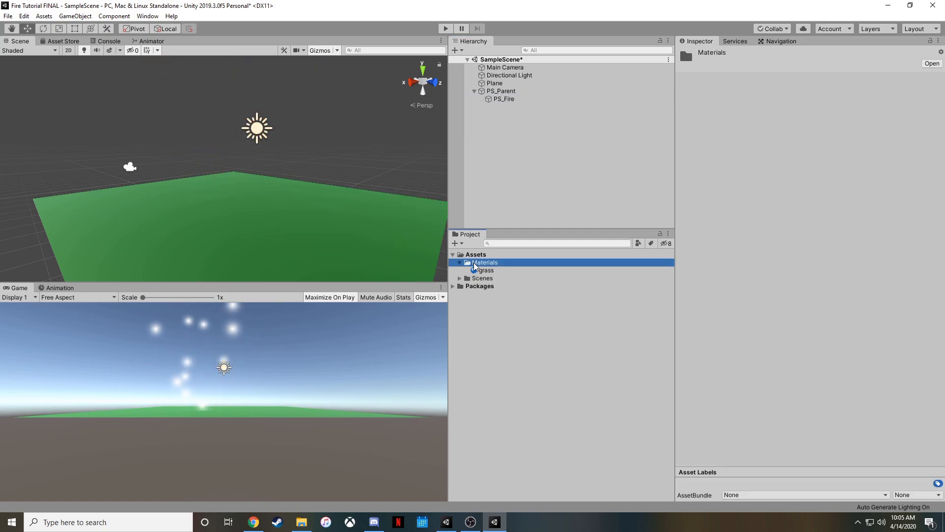
{"action": "right_click", "coordinate": [474, 263]}
{"action": "mouse_move", "coordinate": [581, 19]}
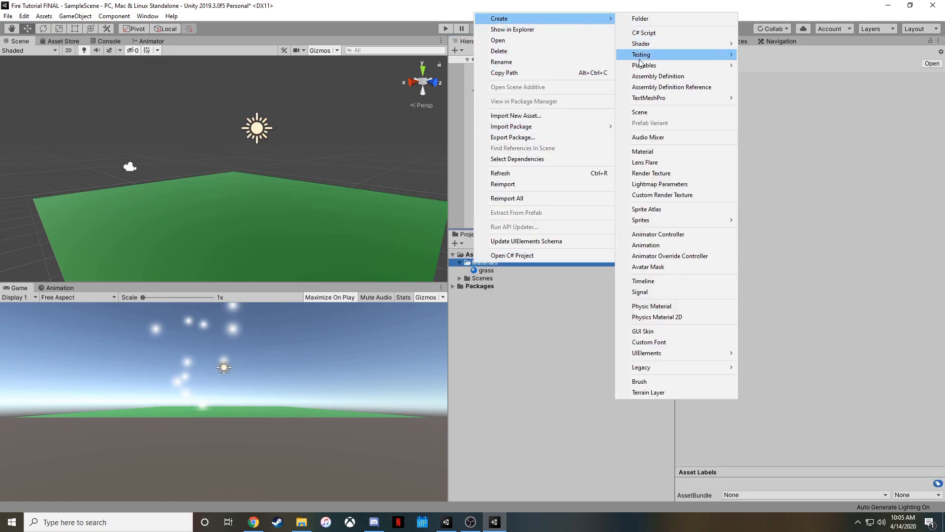
{"action": "left_click", "coordinate": [644, 152]}
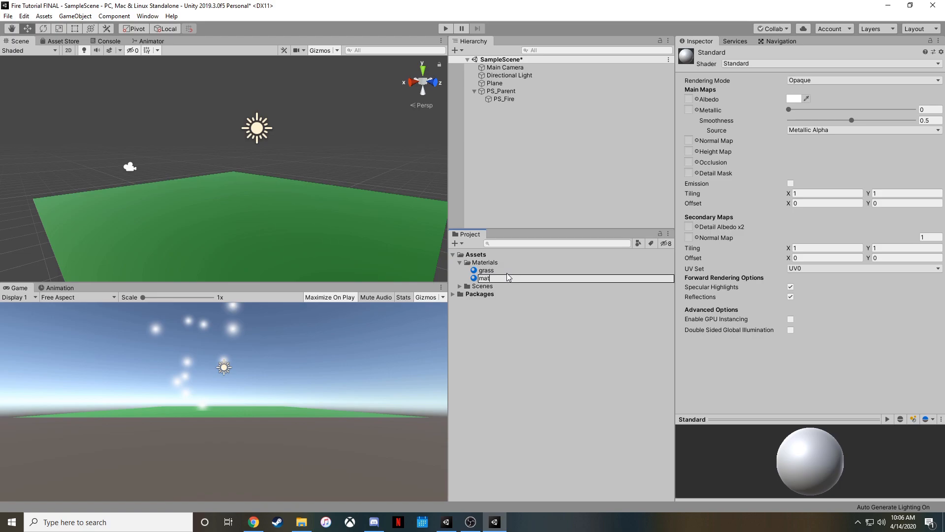
{"action": "type", "text": "mat_fire_add"}
{"action": "key", "text": "Return"}
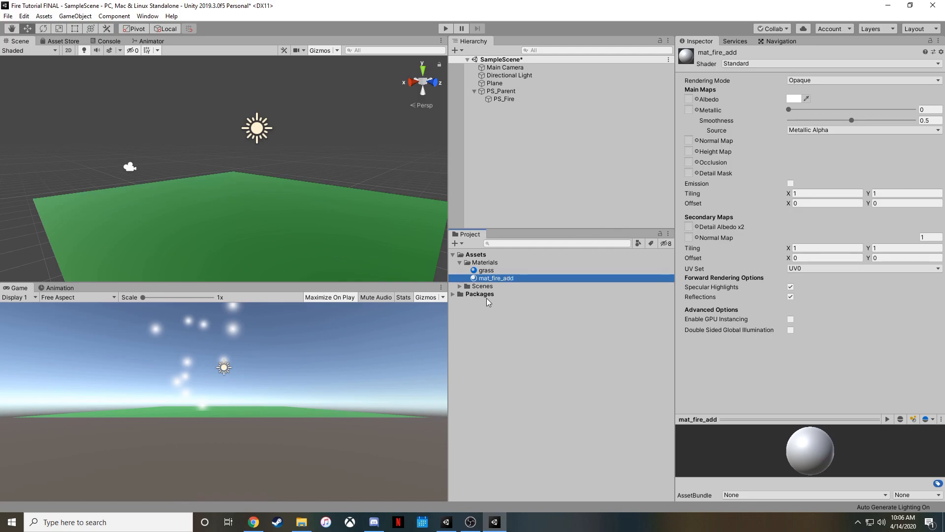
- Rename the mat_fire_add material to mat_fire_alpha
{"action": "left_click", "coordinate": [515, 278]}
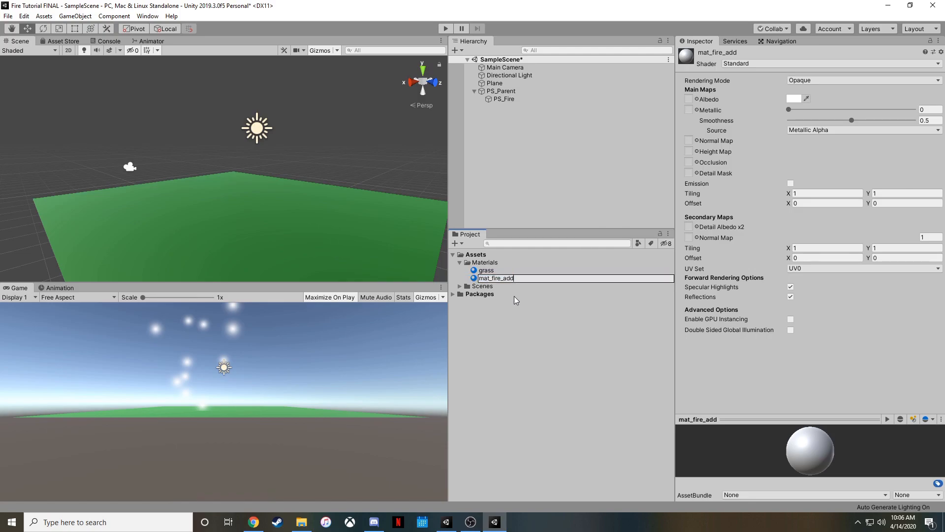
{"action": "type", "text": "pha"}
{"action": "key", "text": "Return"}
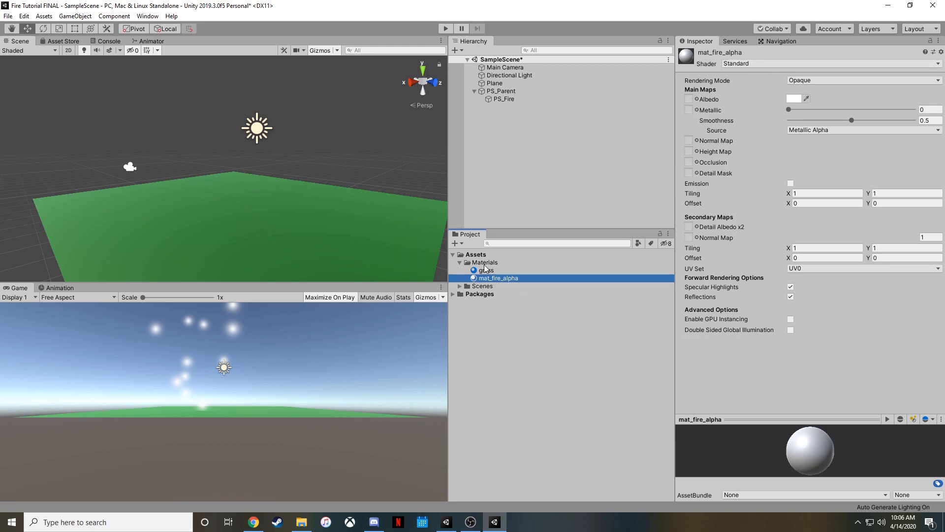
- Set the mat_fire_alpha material's shader to Legacy Shaders/Particles/Alpha Blended
{"action": "left_click", "coordinate": [775, 64]}
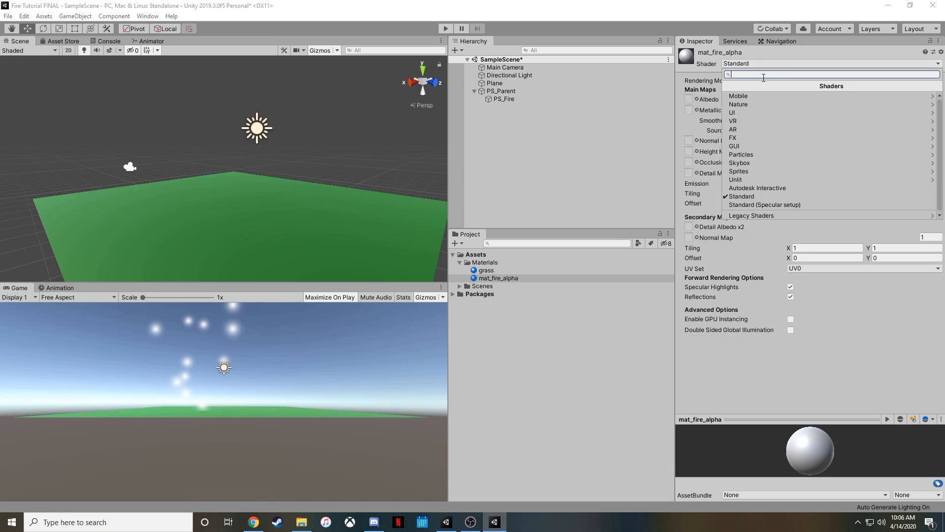
{"action": "type", "text": "ap"}
{"action": "key", "text": "BackSpace"}
{"action": "key", "text": "BackSpace"}
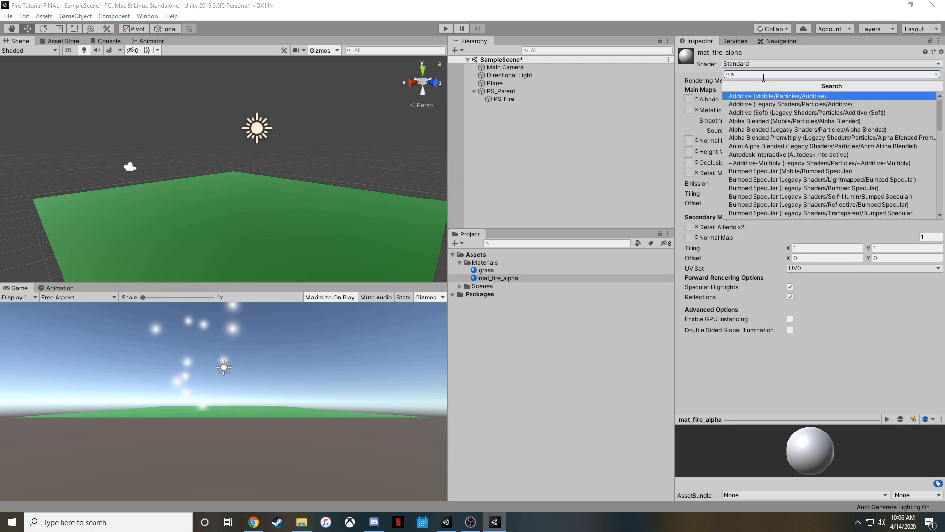
{"action": "type", "text": "lpha"}
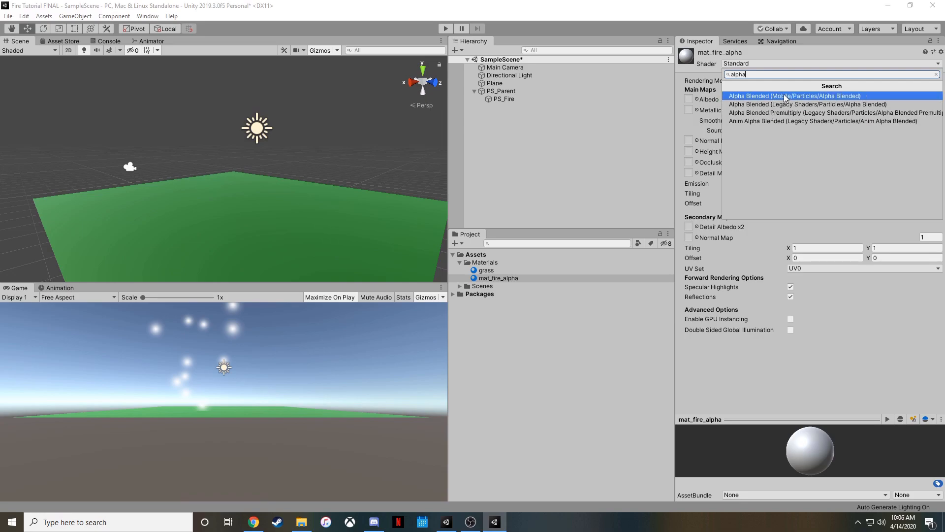
{"action": "left_click", "coordinate": [781, 104]}
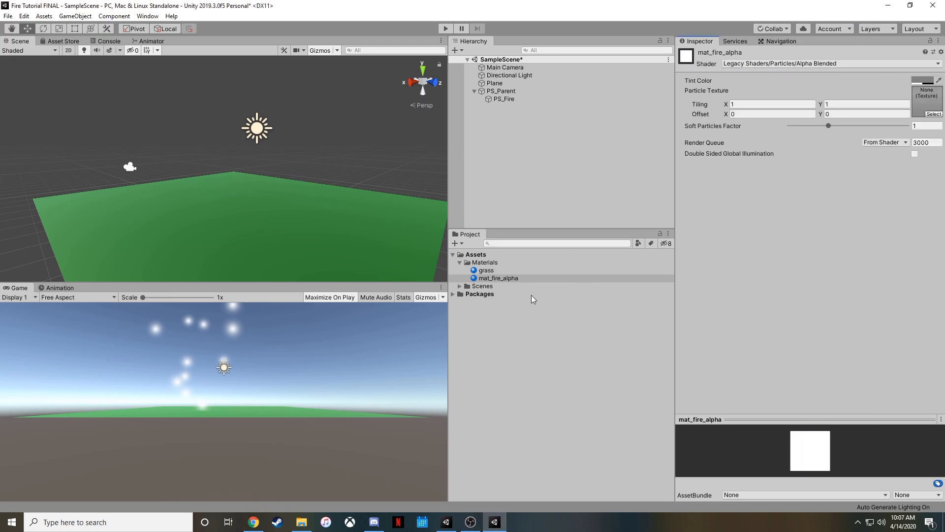
- Assign mat_fire_alpha as the material in the Renderer module of PS_Fire
{"action": "left_click", "coordinate": [499, 278]}
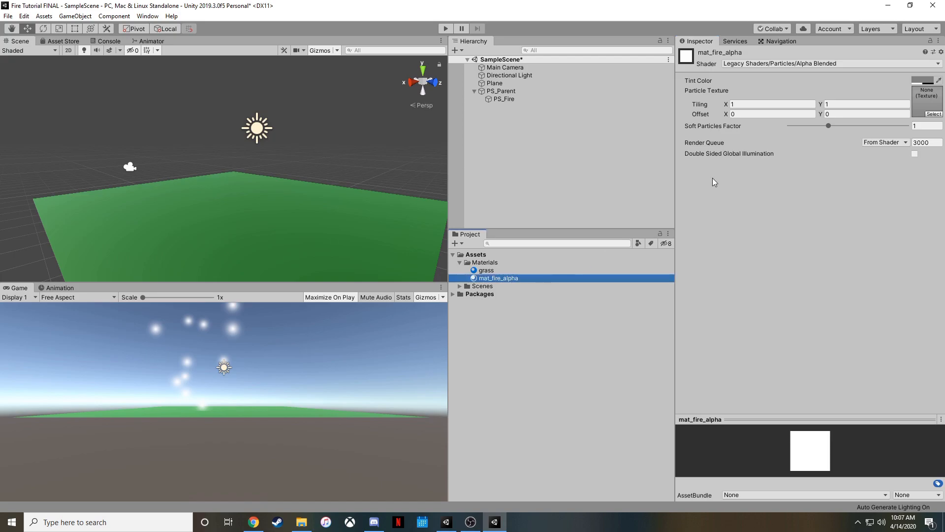
{"action": "left_click", "coordinate": [504, 99]}
{"action": "scroll", "coordinate": [699, 196], "scroll_direction": "down", "scroll_amount": 10}
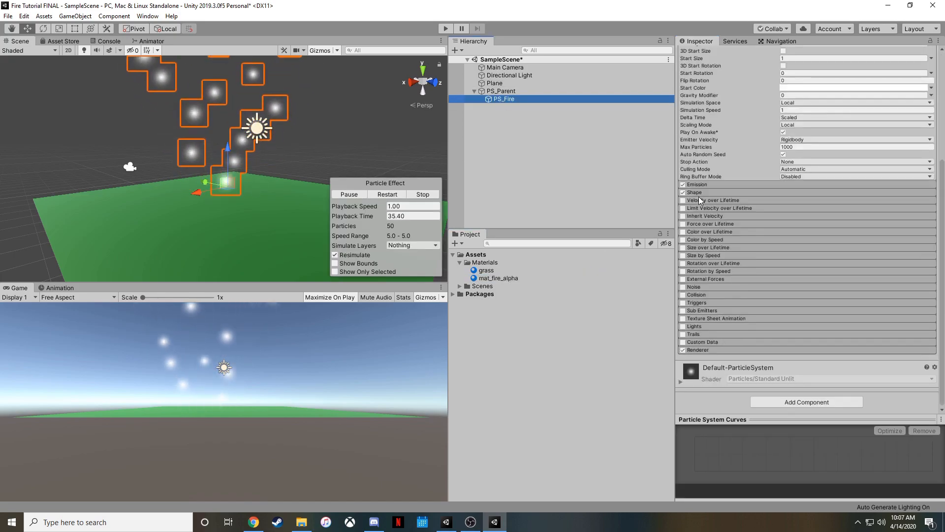
{"action": "left_click", "coordinate": [702, 350]}
{"action": "scroll", "coordinate": [701, 350], "scroll_direction": "down", "scroll_amount": 6}
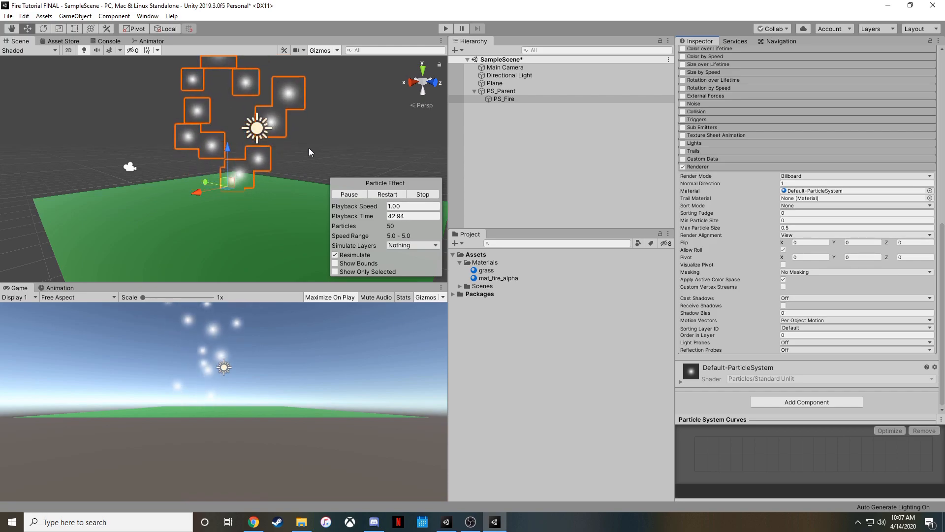
{"action": "left_click_drag", "start_coordinate": [506, 277], "coordinate": [807, 190]}
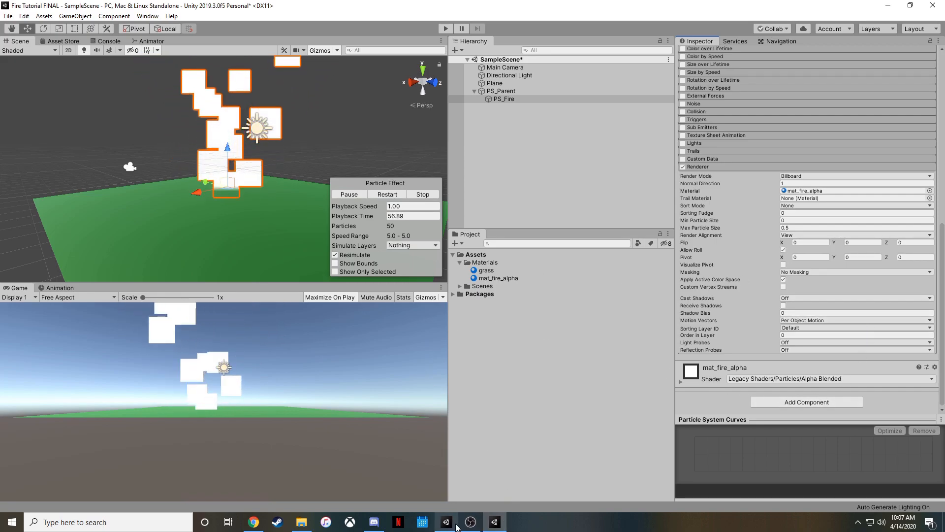
- Check the WispySmoke_8x8 texture in an enlarged preview, and enable Texture Sheet Animation on PS_Fire with 8 by 8 tiles
{"action": "left_click", "coordinate": [502, 301]}
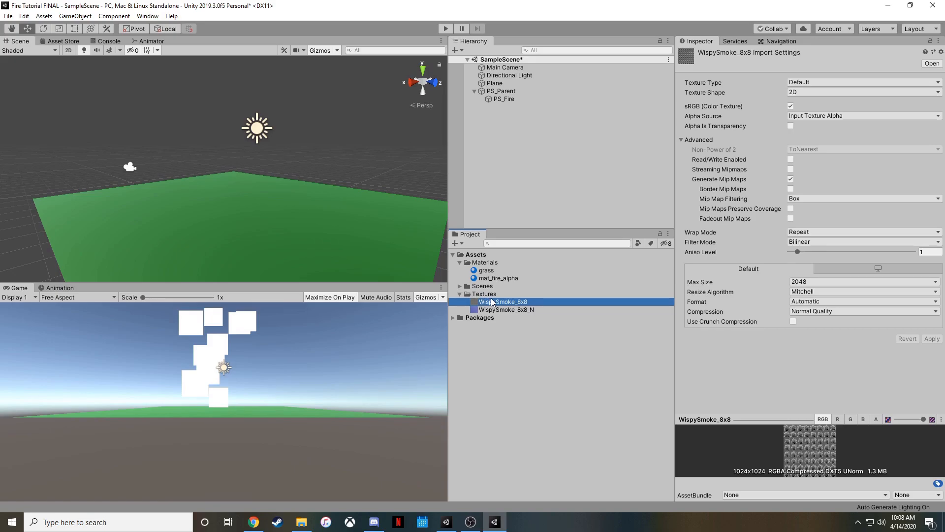
{"action": "left_click_drag", "start_coordinate": [786, 419], "coordinate": [783, 318]}
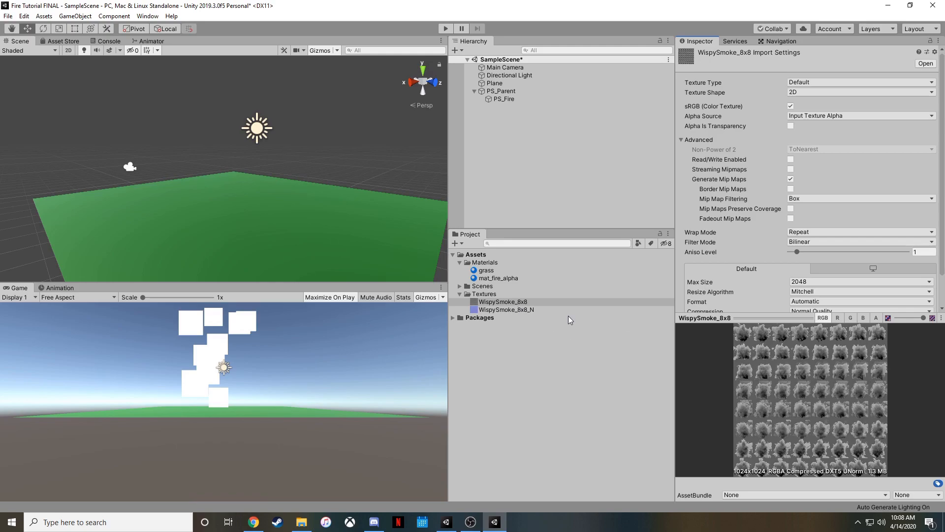
{"action": "left_click", "coordinate": [508, 100]}
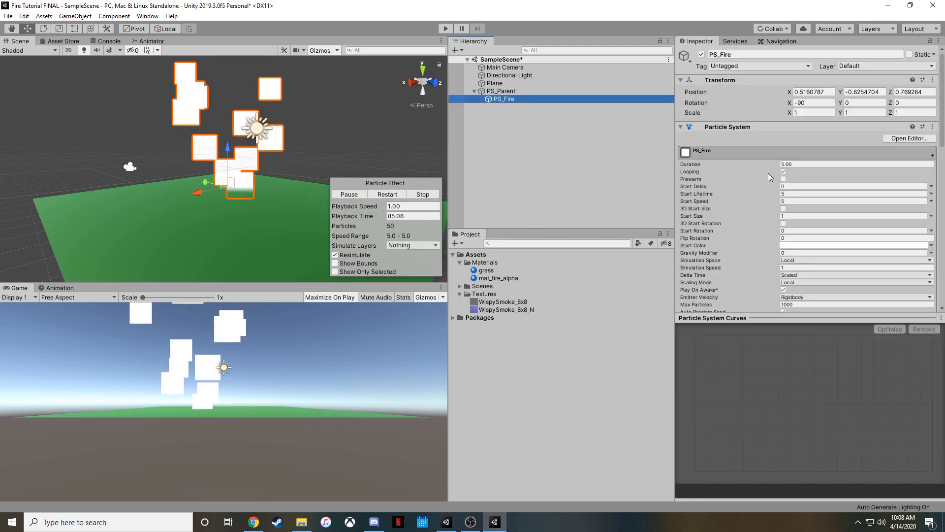
{"action": "scroll", "coordinate": [770, 177], "scroll_direction": "down", "scroll_amount": 15}
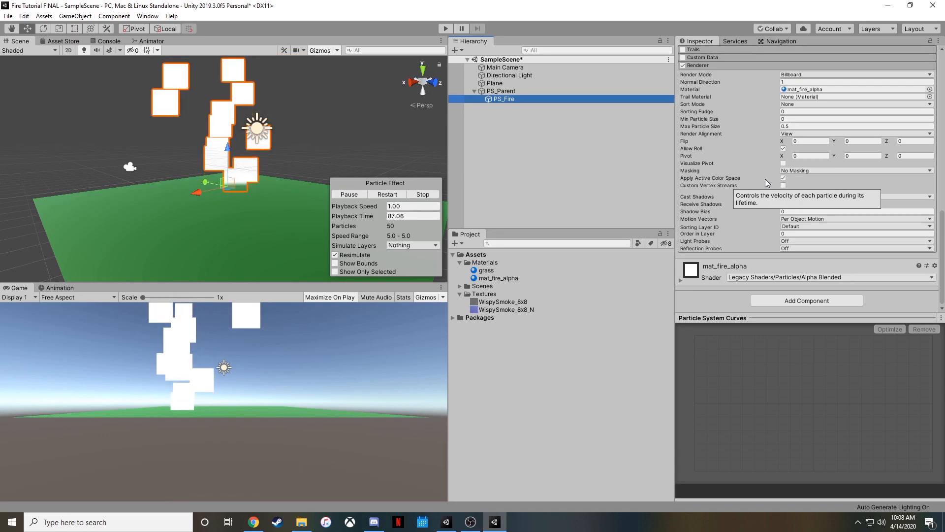
{"action": "scroll", "coordinate": [767, 184], "scroll_direction": "up", "scroll_amount": 5}
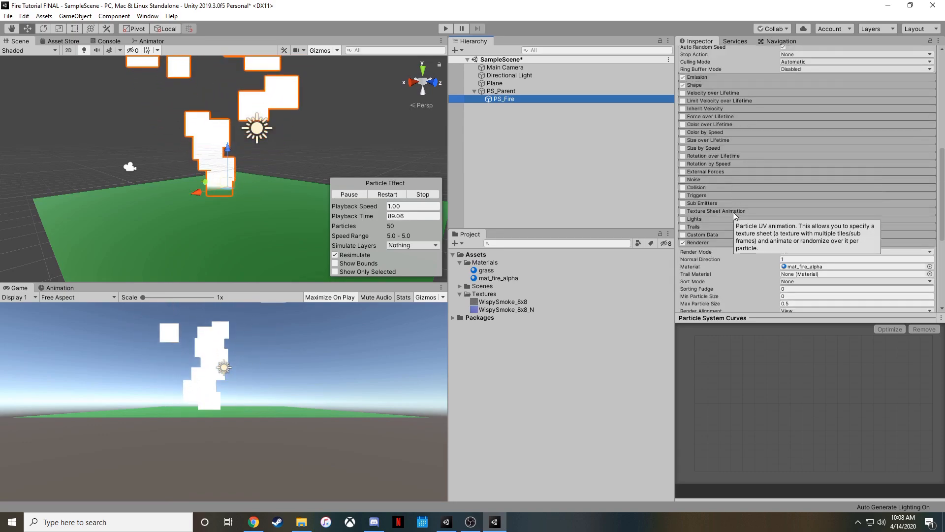
{"action": "left_click", "coordinate": [734, 211]}
{"action": "scroll", "coordinate": [733, 211], "scroll_direction": "down", "scroll_amount": 3}
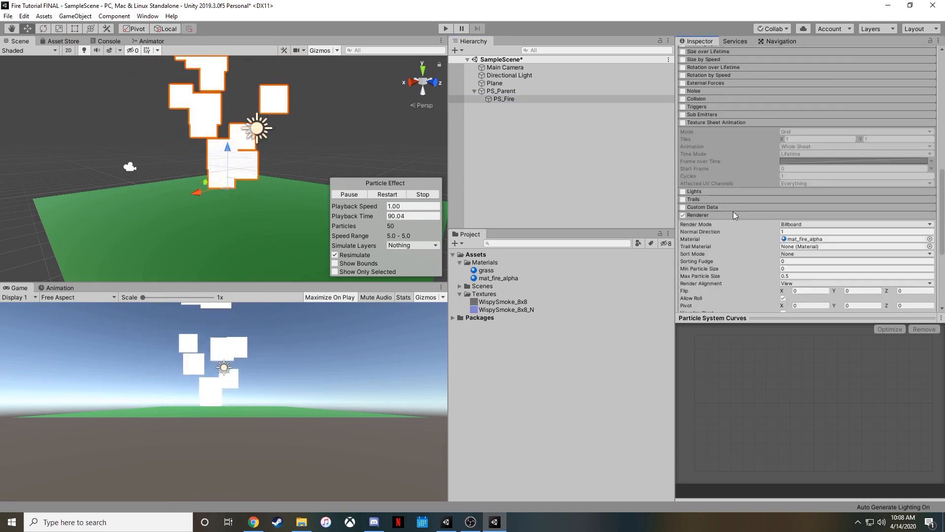
{"action": "left_click", "coordinate": [683, 122]}
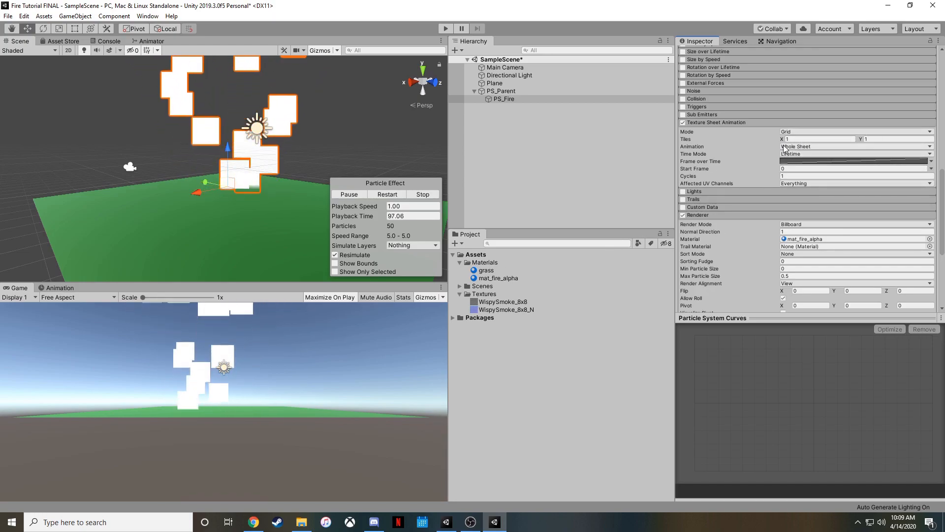
{"action": "left_click", "coordinate": [793, 139]}
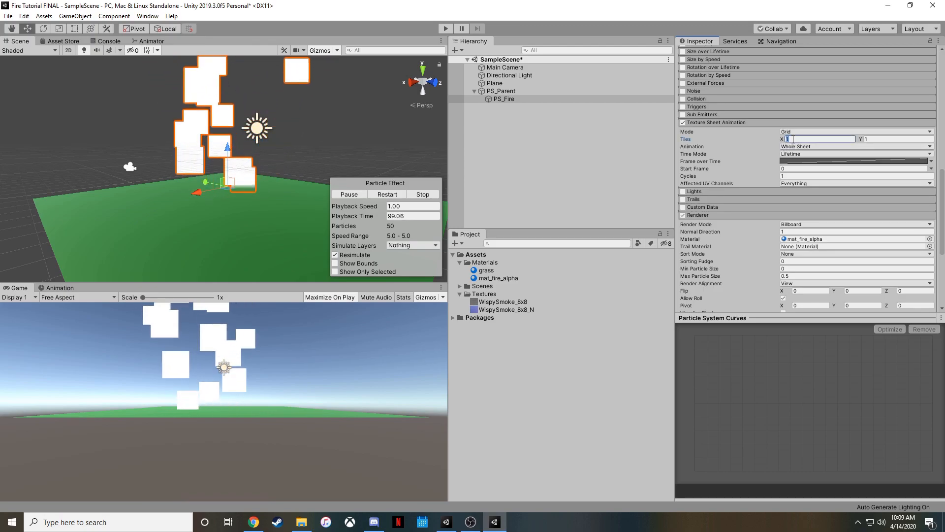
{"action": "type", "text": "8"}
{"action": "left_click", "coordinate": [869, 139]}
{"action": "type", "text": "8"}
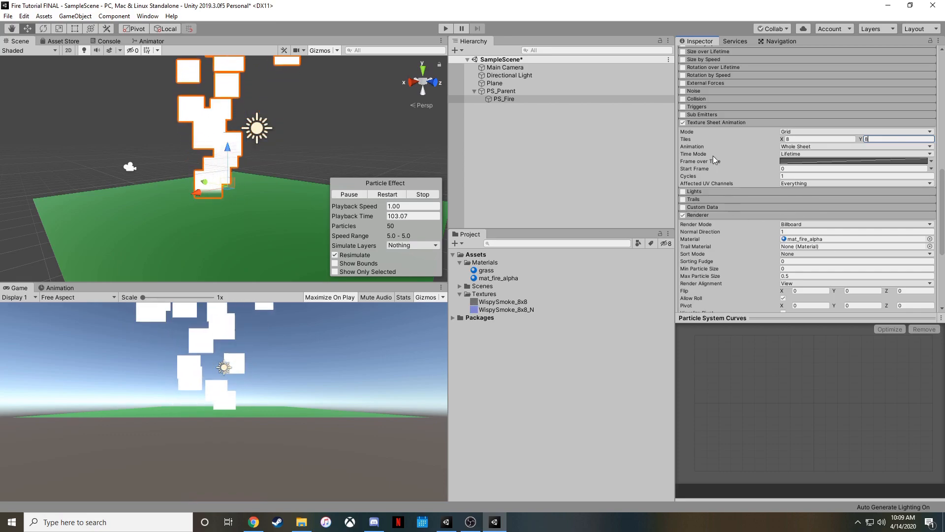
- Assign the WispySmoke_8x8 texture as the particle texture of PS_Fire's mat_fire_alpha material
{"action": "scroll", "coordinate": [724, 198], "scroll_direction": "down", "scroll_amount": 6}
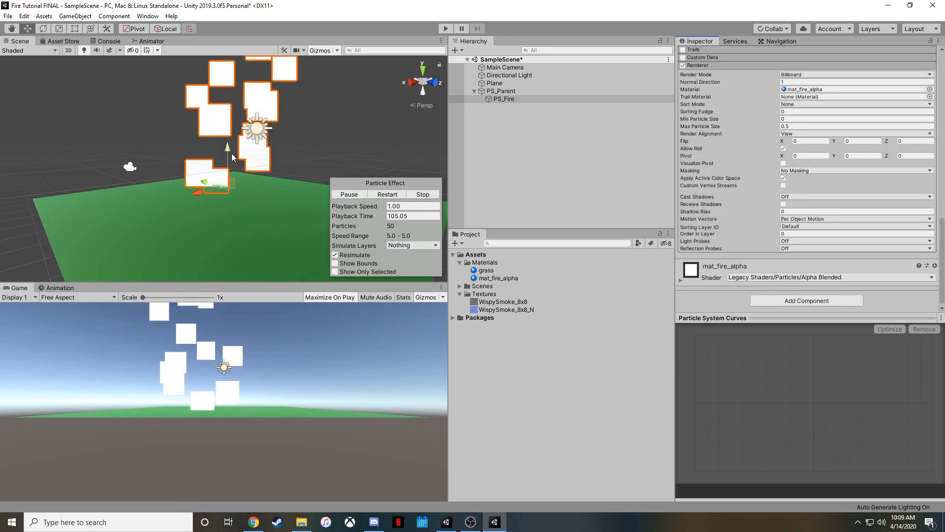
{"action": "left_click", "coordinate": [679, 280]}
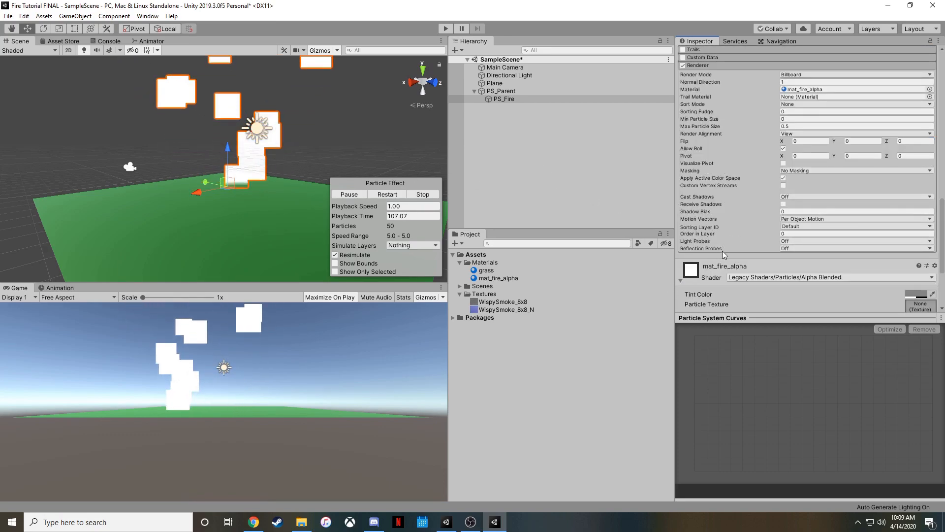
{"action": "scroll", "coordinate": [722, 250], "scroll_direction": "down", "scroll_amount": 4}
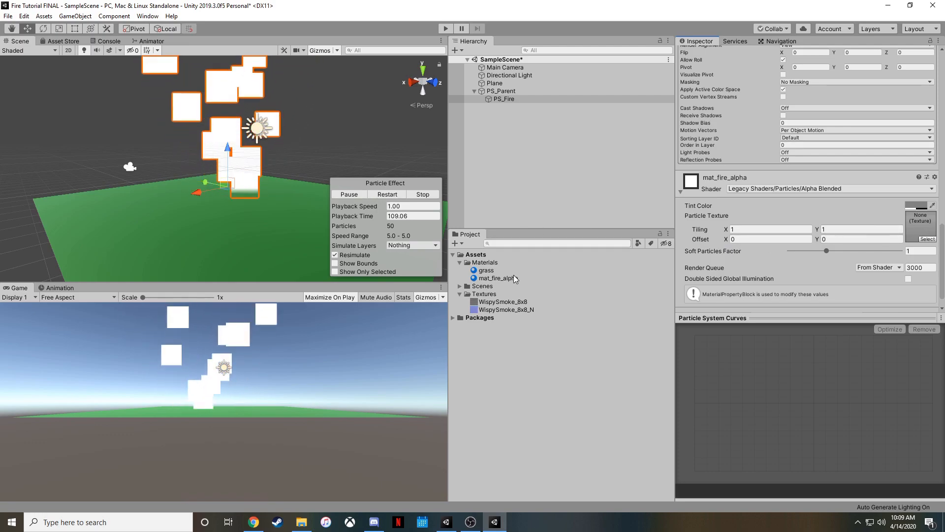
{"action": "left_click_drag", "start_coordinate": [503, 301], "coordinate": [914, 226]}
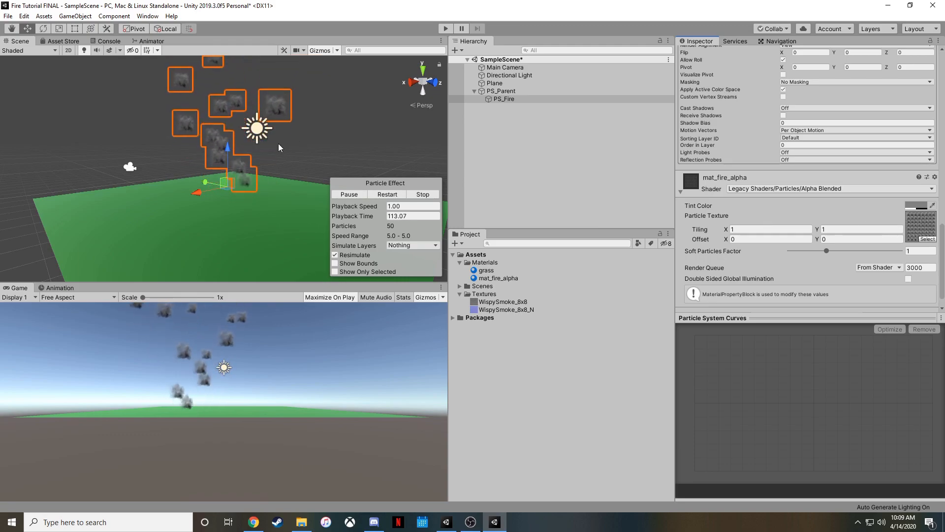
- Set the cone in PS_Fire's Shape module to an angle of 5 and a radius of 0.1
{"action": "right_click_drag", "start_coordinate": [282, 147], "coordinate": [303, 109]}
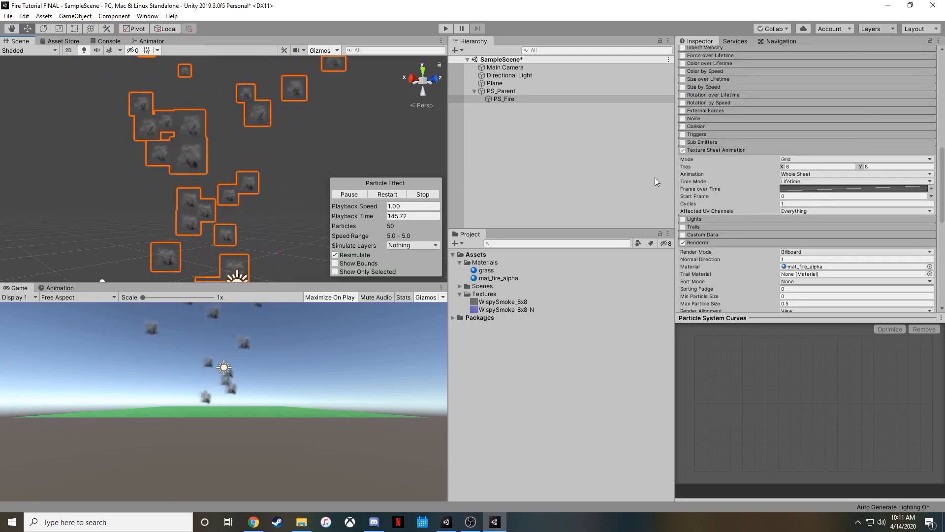
{"action": "scroll", "coordinate": [692, 118], "scroll_direction": "up", "scroll_amount": 4}
{"action": "left_click", "coordinate": [708, 112]}
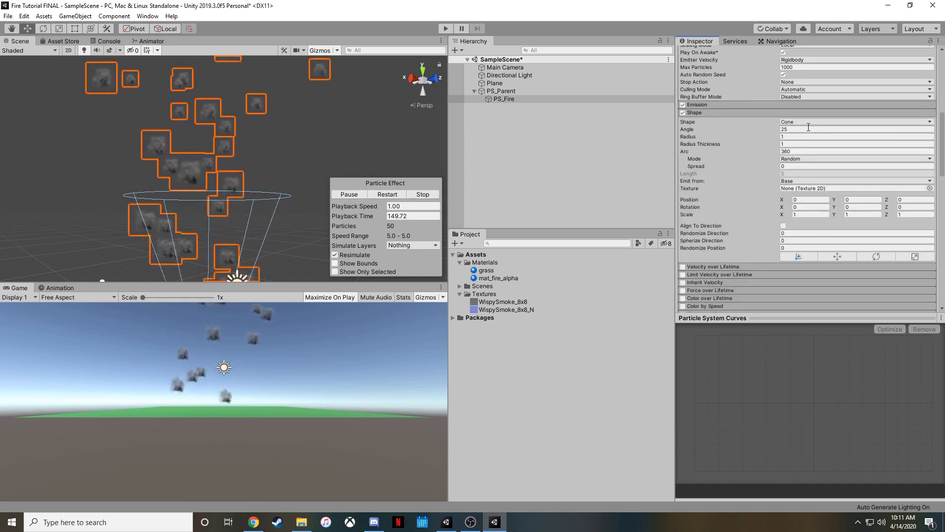
{"action": "left_click", "coordinate": [790, 129]}
{"action": "type", "text": "5"}
{"action": "right_click_drag", "start_coordinate": [259, 186], "coordinate": [239, 197]}
{"action": "key", "text": "s"}
{"action": "left_click", "coordinate": [795, 136]}
{"action": "key", "text": "BackSpace"}
{"action": "type", "text": "0.1"}
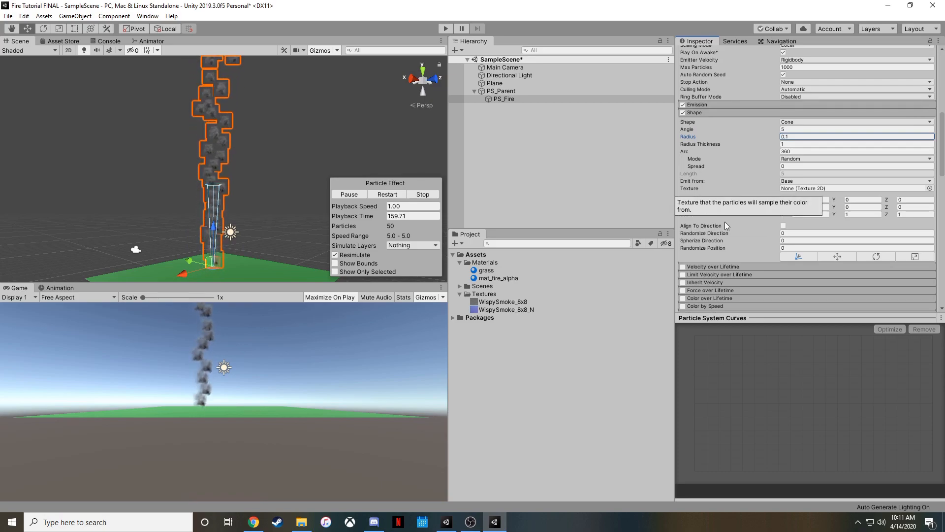
- Set PS_Fire's Start Lifetime to 2.5 and Start Speed to 1.5
{"action": "scroll", "coordinate": [809, 164], "scroll_direction": "up", "scroll_amount": 5}
{"action": "left_click", "coordinate": [787, 134]}
{"action": "type", "text": "2.5"}
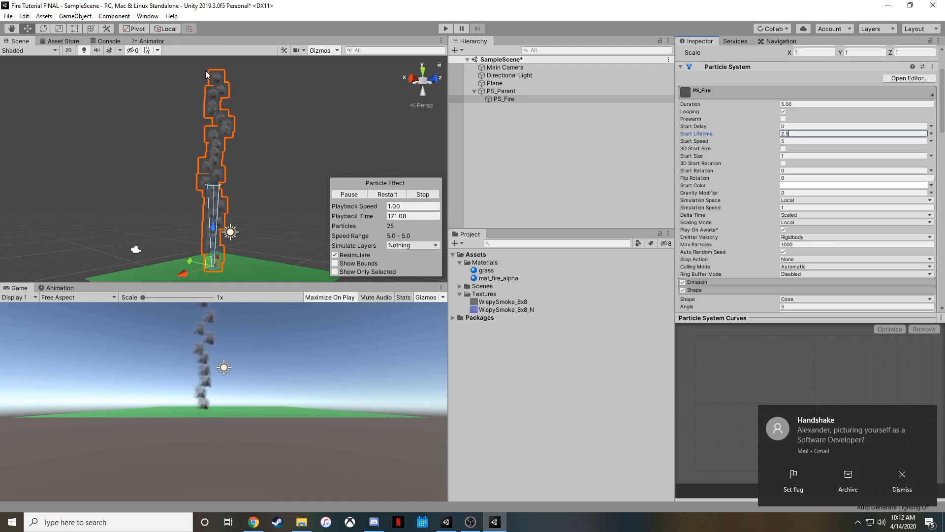
{"action": "left_click", "coordinate": [792, 142]}
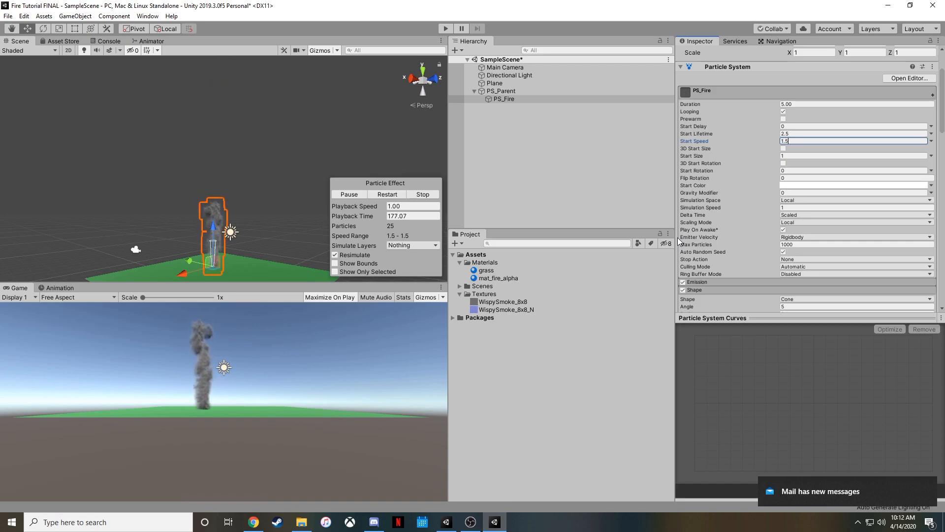
{"action": "scroll", "coordinate": [270, 258], "scroll_direction": "up", "scroll_amount": 6}
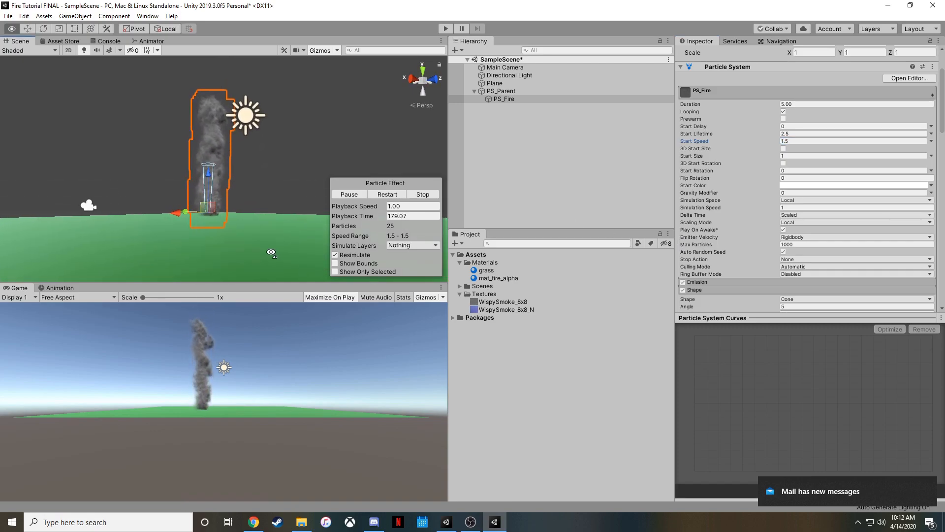
{"action": "right_click_drag", "start_coordinate": [262, 259], "coordinate": [262, 274]}
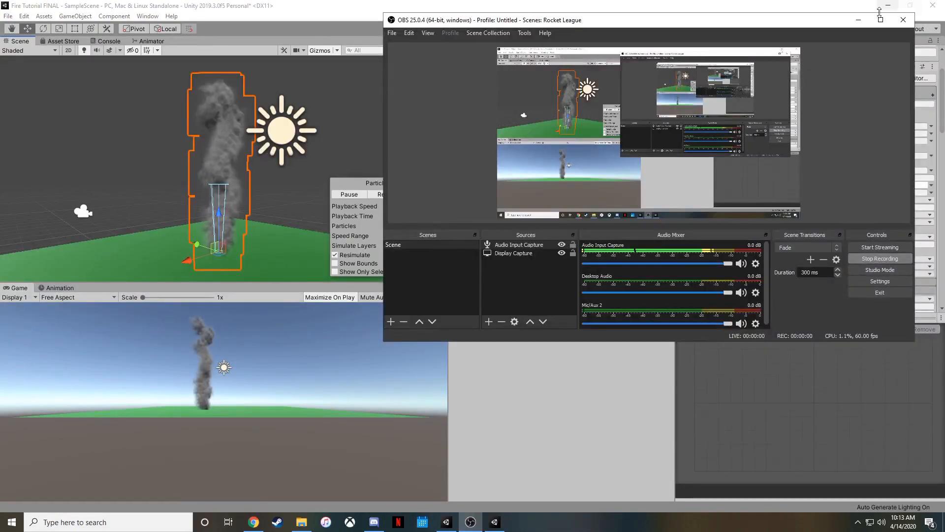
{"action": "left_click", "coordinate": [859, 20]}
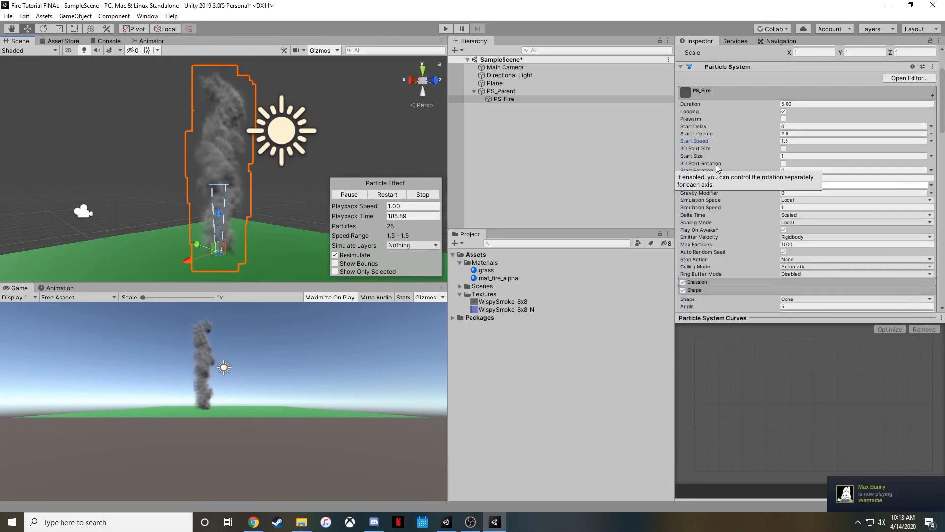
- Enable Color over Lifetime on PS_Fire and give its gradient alpha 0 at both ends with a 255 alpha key at 25.6%
{"action": "scroll", "coordinate": [717, 167], "scroll_direction": "down", "scroll_amount": 10}
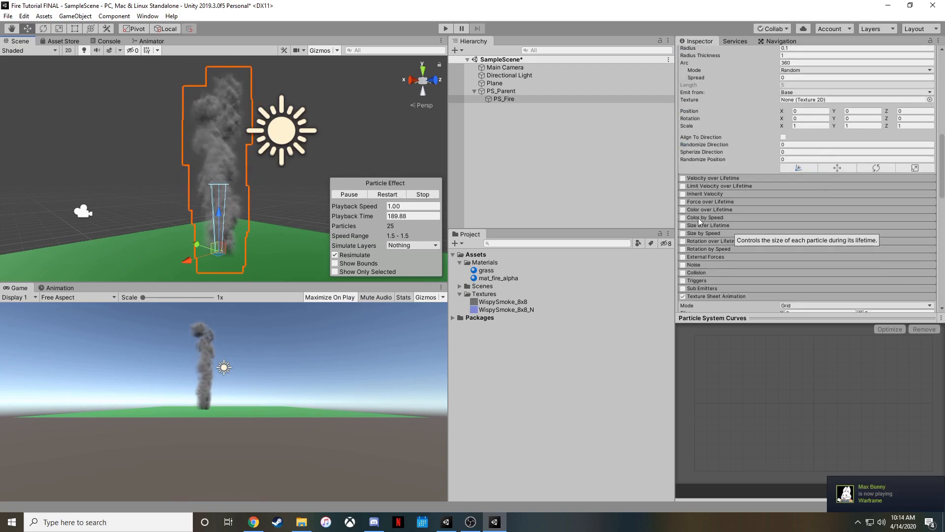
{"action": "left_click", "coordinate": [682, 209]}
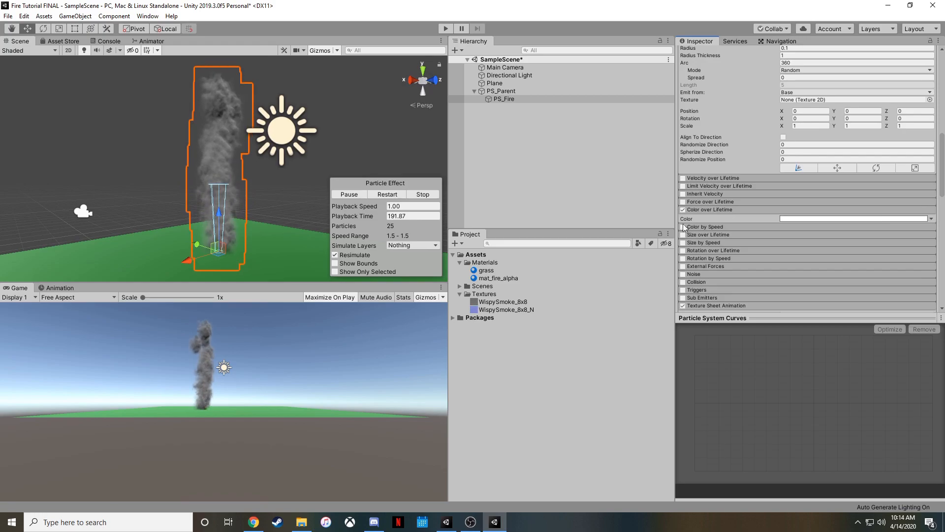
{"action": "left_click", "coordinate": [815, 219]}
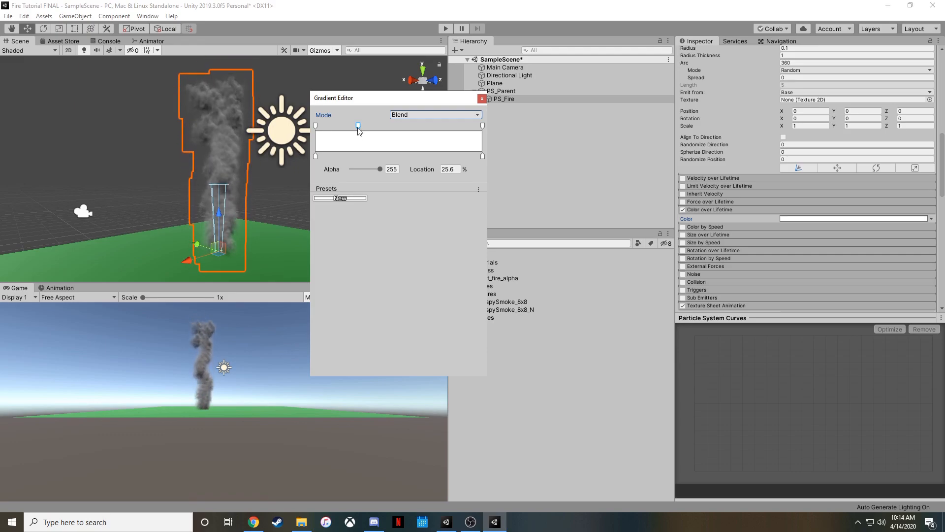
{"action": "left_click", "coordinate": [315, 126]}
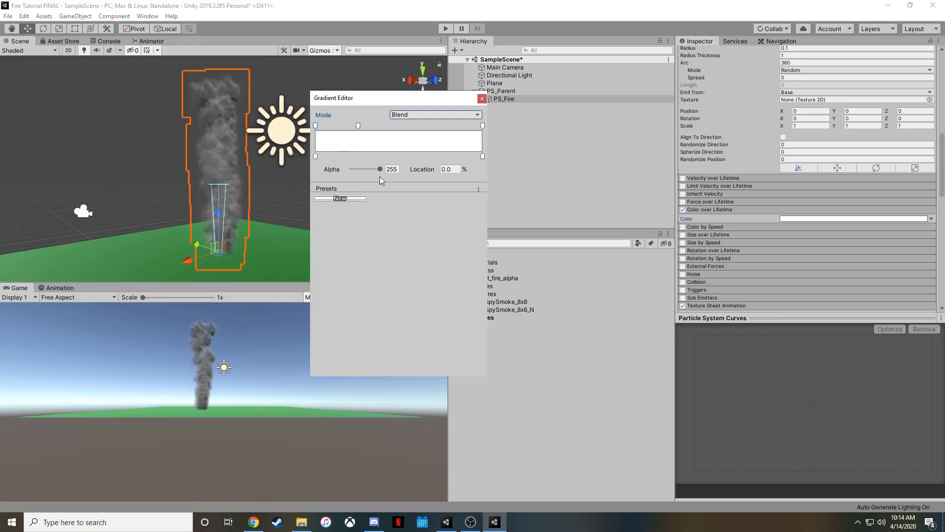
{"action": "left_click_drag", "start_coordinate": [379, 169], "coordinate": [294, 166]}
{"action": "left_click", "coordinate": [482, 126]}
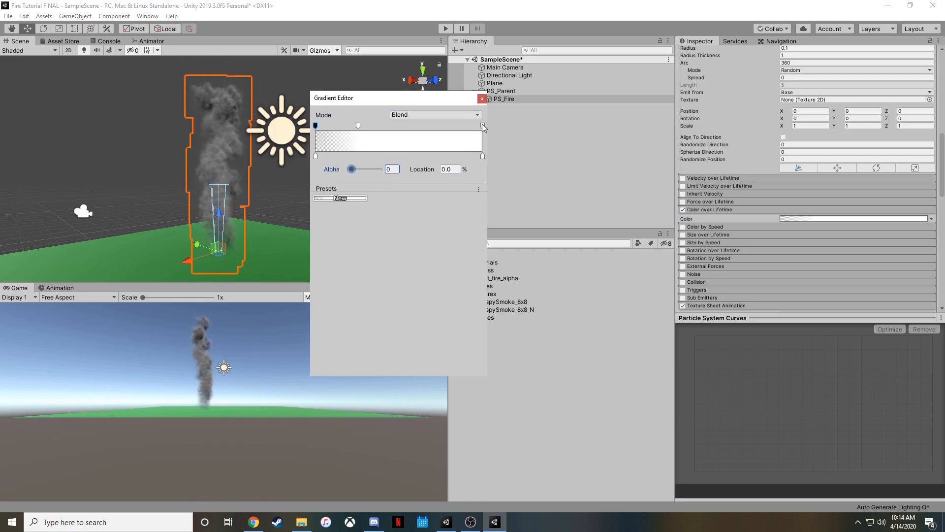
{"action": "left_click_drag", "start_coordinate": [380, 169], "coordinate": [283, 161]}
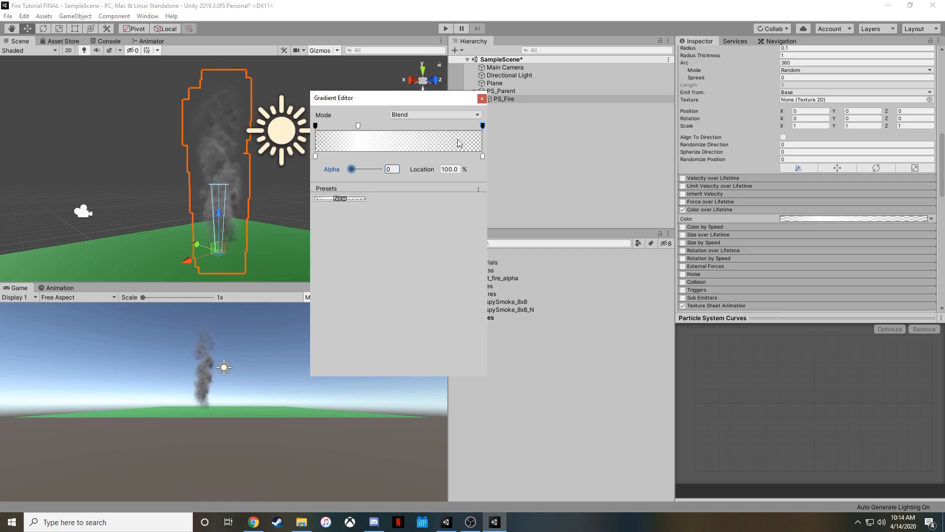
{"action": "left_click", "coordinate": [359, 126]}
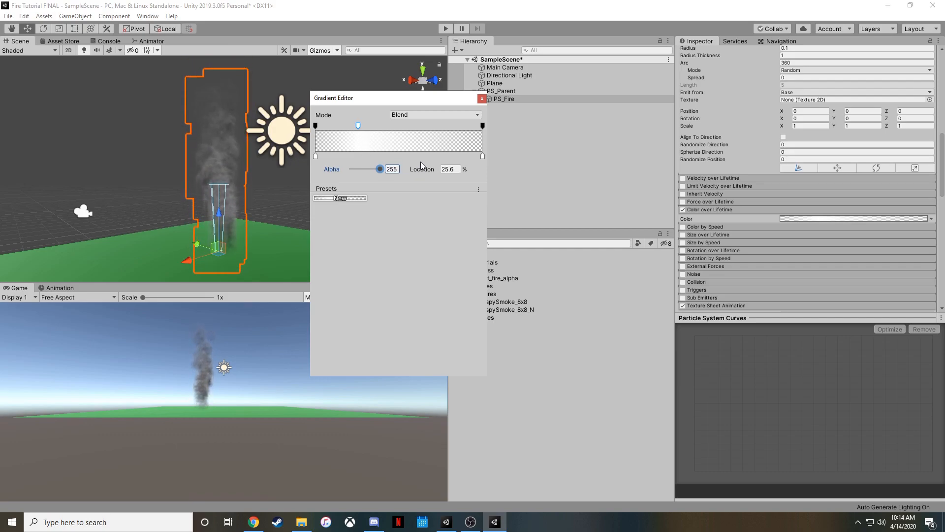
- Add a golden-yellow colour key (FFDB00) at 16.2% in the Color over Lifetime gradient
{"action": "left_click", "coordinate": [360, 156]}
{"action": "left_click_drag", "start_coordinate": [361, 156], "coordinate": [342, 156]}
{"action": "double_click", "coordinate": [342, 156]}
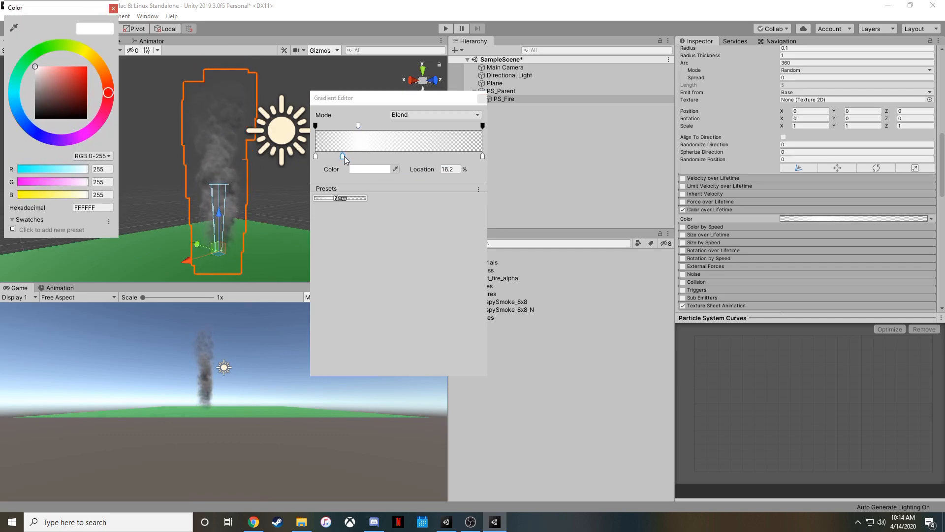
{"action": "left_click", "coordinate": [98, 61]}
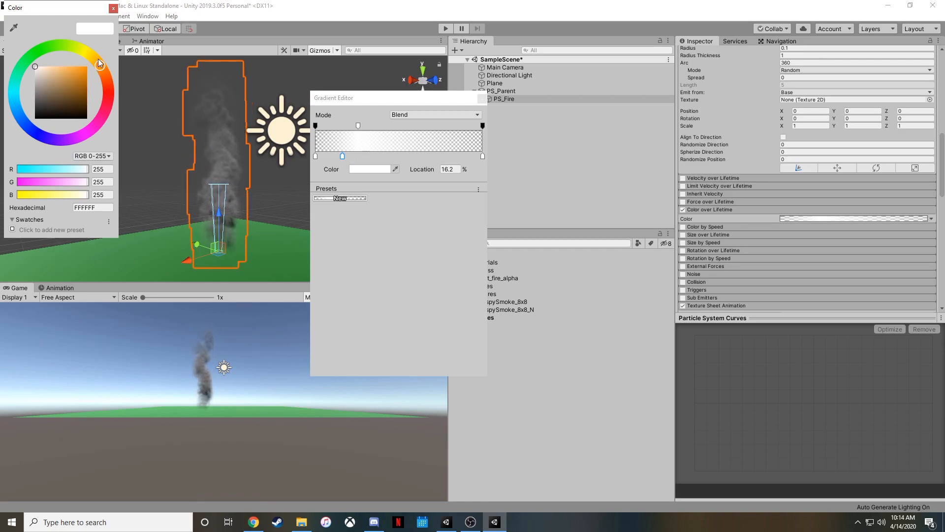
{"action": "left_click", "coordinate": [84, 67]}
{"action": "left_click", "coordinate": [86, 50]}
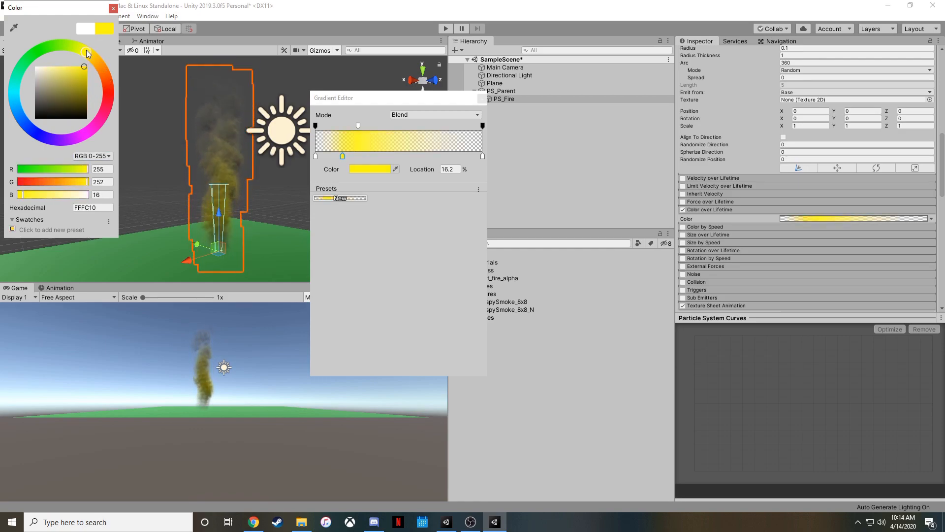
{"action": "left_click_drag", "start_coordinate": [82, 84], "coordinate": [91, 63]}
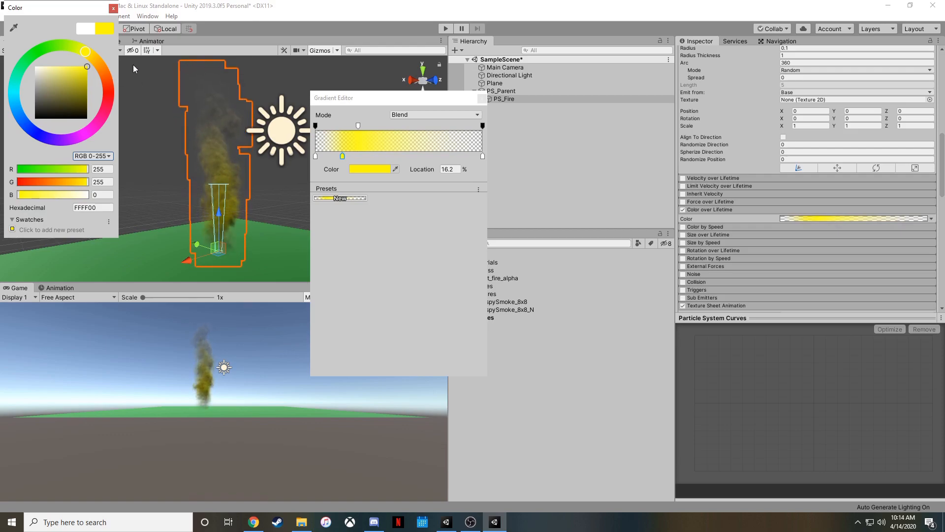
{"action": "left_click", "coordinate": [90, 54]}
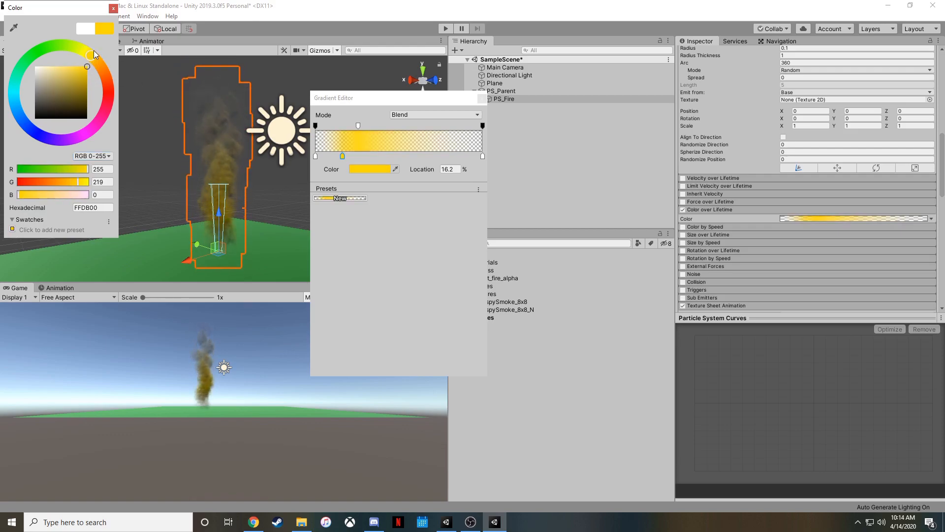
{"action": "left_click", "coordinate": [113, 8]}
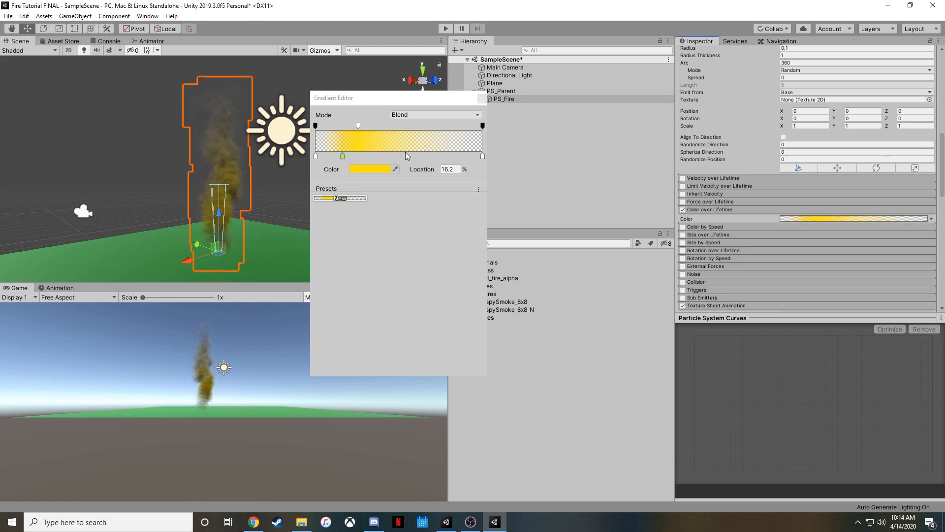
- Add an orange-red colour key (FF4500) near the middle of the gradient and shift it slightly toward the yellow key
{"action": "left_click", "coordinate": [393, 156]}
{"action": "left_click", "coordinate": [370, 169]}
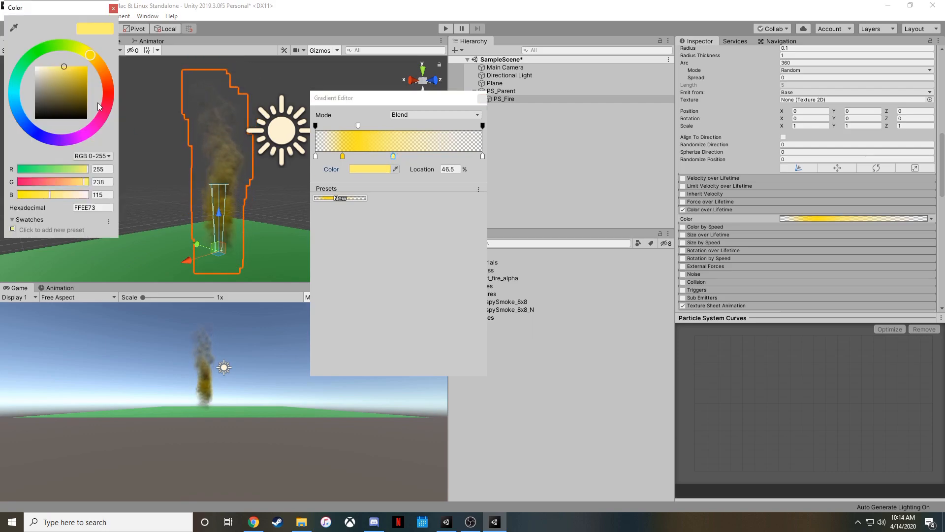
{"action": "left_click", "coordinate": [108, 81]}
{"action": "left_click_drag", "start_coordinate": [108, 81], "coordinate": [99, 57]}
{"action": "left_click", "coordinate": [68, 81]}
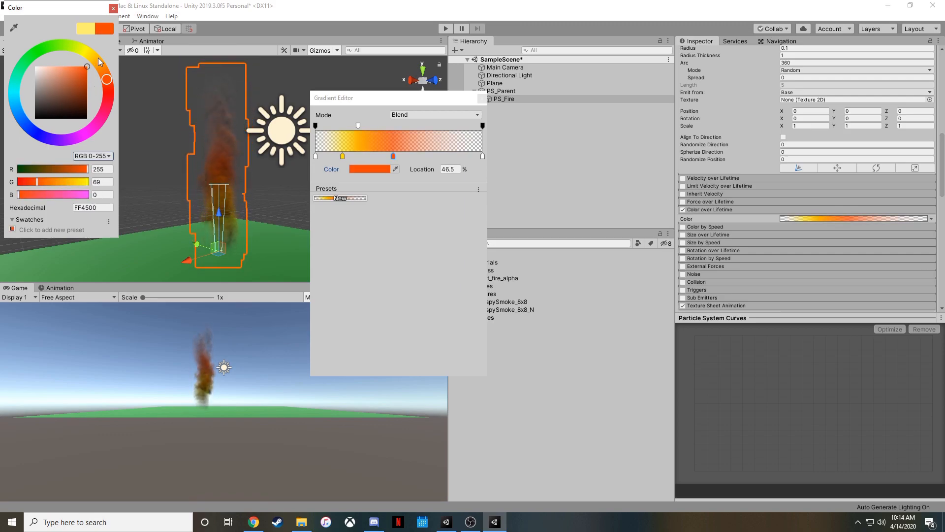
{"action": "left_click", "coordinate": [113, 9]}
{"action": "left_click_drag", "start_coordinate": [393, 156], "coordinate": [380, 156]}
- Set the gradient's end colour key at 100% to black
{"action": "left_click", "coordinate": [482, 156]}
{"action": "left_click_drag", "start_coordinate": [450, 156], "coordinate": [484, 159]}
{"action": "double_click", "coordinate": [483, 157]}
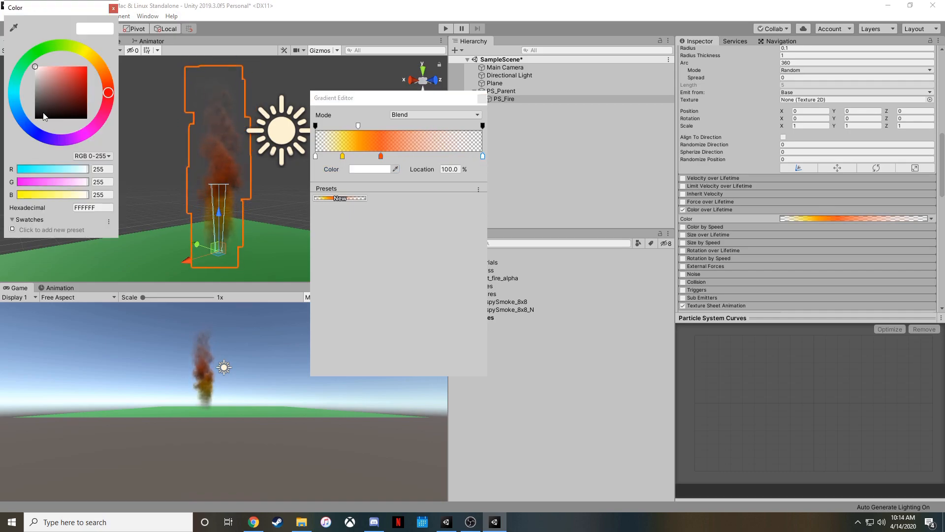
{"action": "left_click_drag", "start_coordinate": [49, 89], "coordinate": [23, 138]}
{"action": "left_click", "coordinate": [114, 8]}
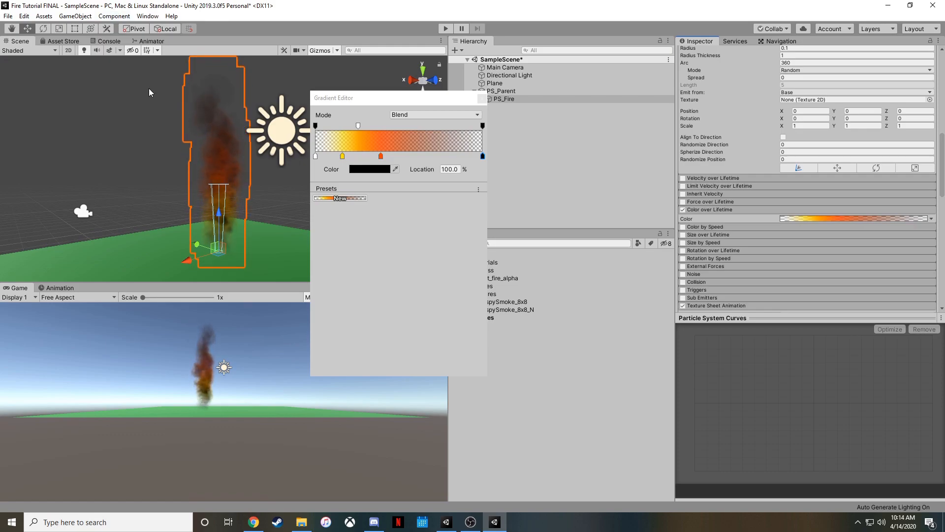
- Shift the gradient's yellow colour key to 14.7%, change its colour to FFEF00, and close the gradient
{"action": "left_click_drag", "start_coordinate": [343, 157], "coordinate": [340, 156]}
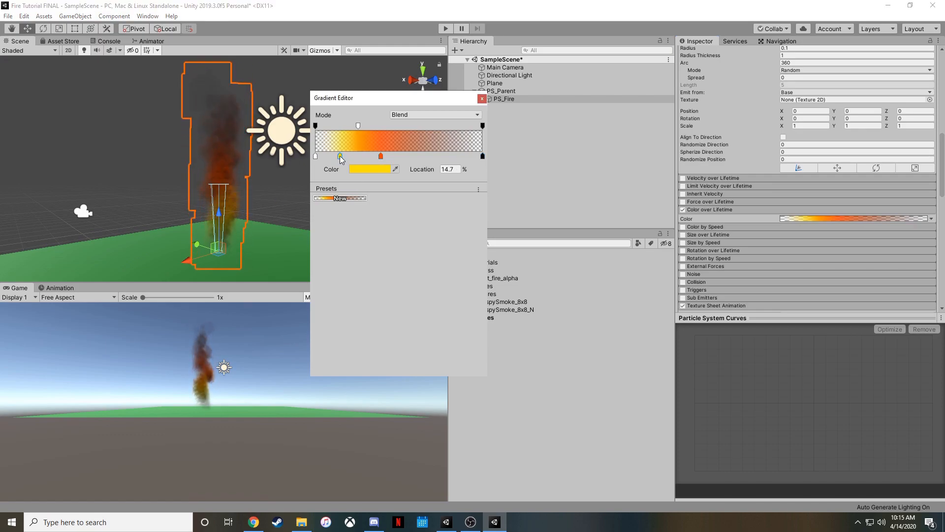
{"action": "double_click", "coordinate": [340, 156]}
{"action": "left_click_drag", "start_coordinate": [72, 49], "coordinate": [90, 50]}
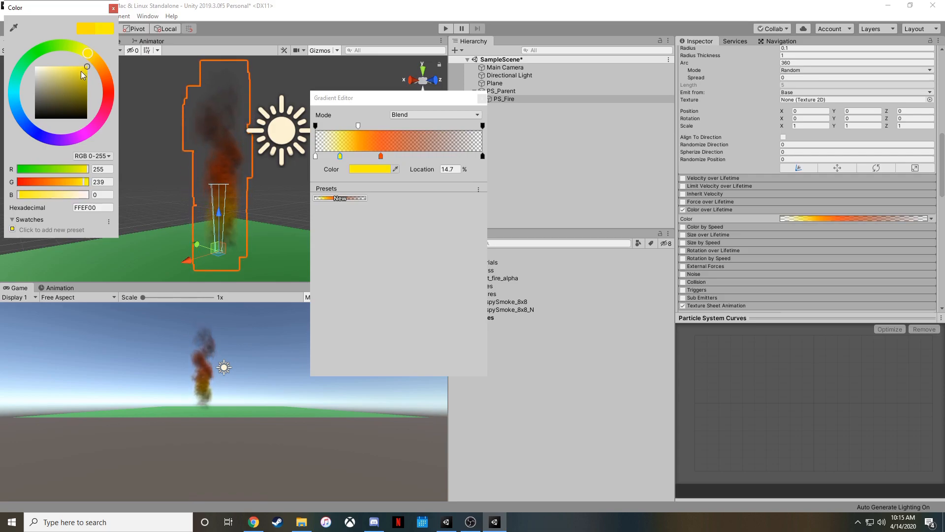
{"action": "left_click", "coordinate": [113, 8]}
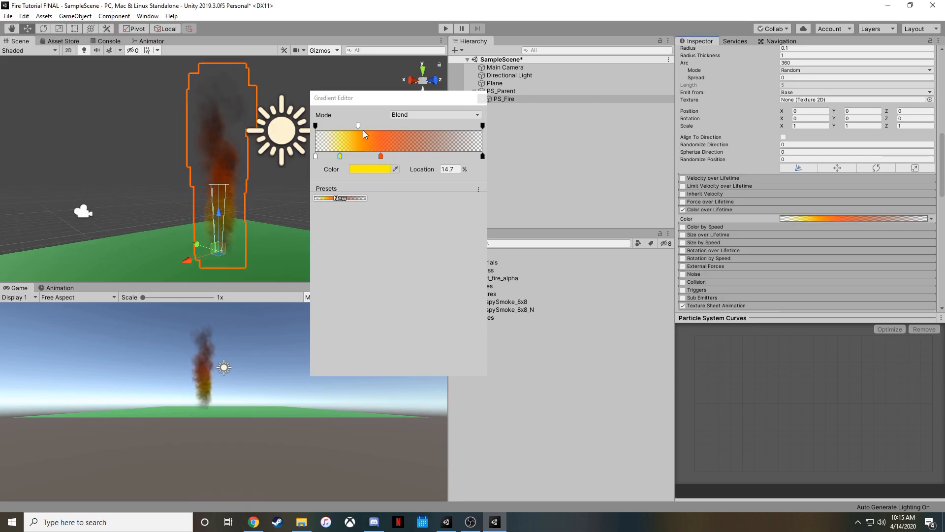
{"action": "left_click", "coordinate": [358, 126]}
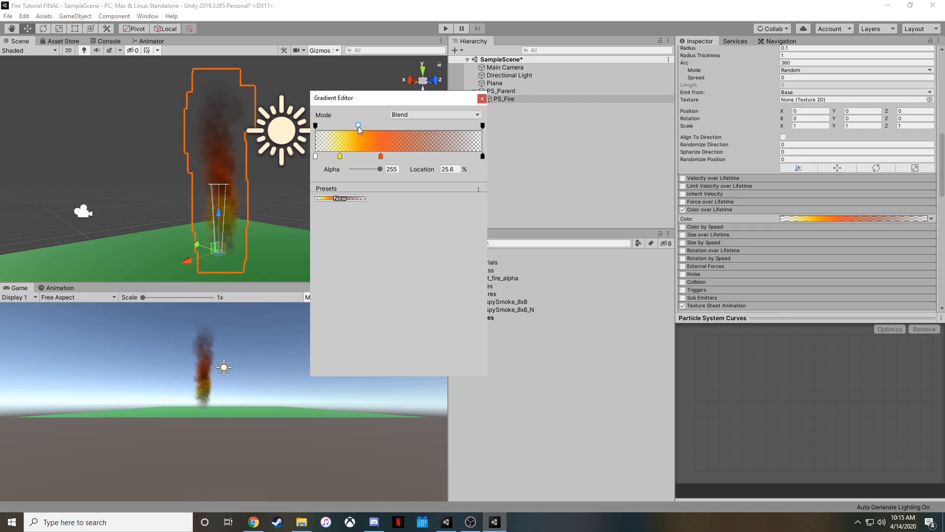
{"action": "left_click", "coordinate": [495, 124]}
- Shift the gradient's yellow key and opaque alpha key slightly toward the start, and the orange-red key to 29.1%
{"action": "left_click", "coordinate": [500, 99]}
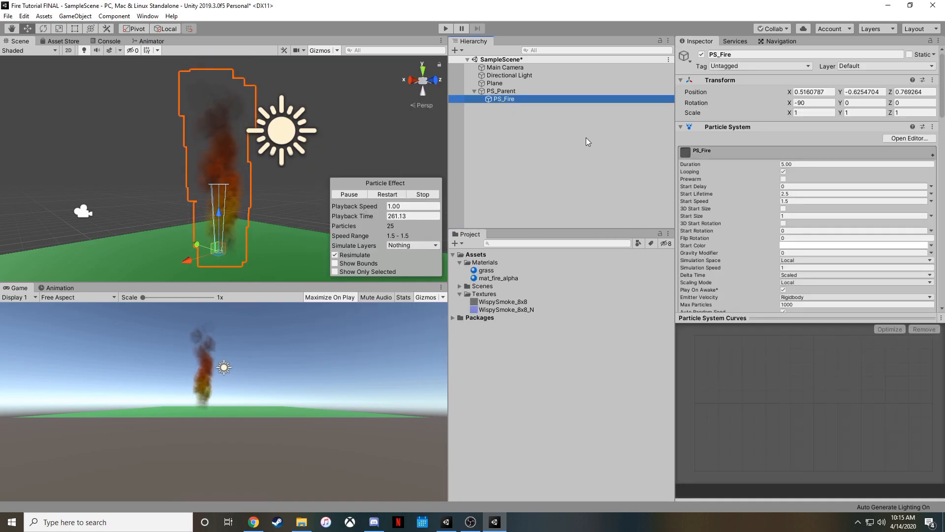
{"action": "scroll", "coordinate": [763, 204], "scroll_direction": "down", "scroll_amount": 5}
{"action": "scroll", "coordinate": [750, 223], "scroll_direction": "down", "scroll_amount": 5}
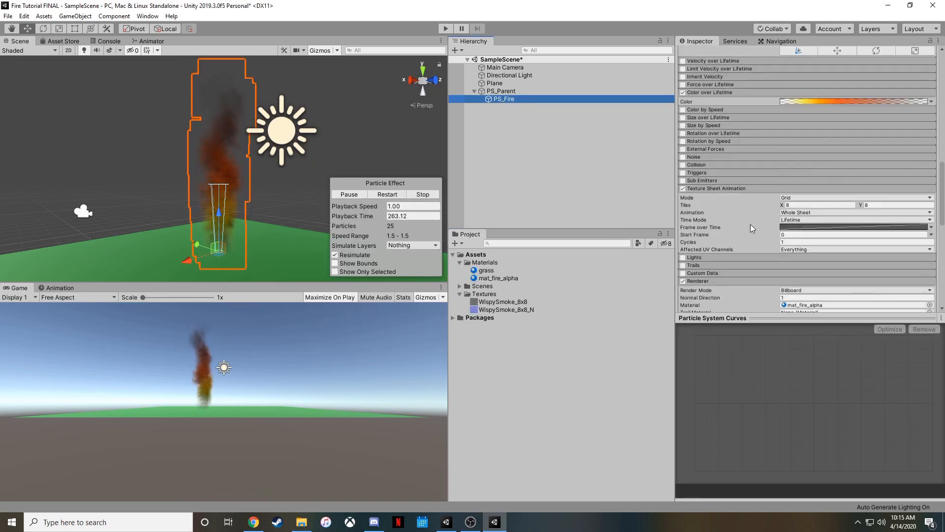
{"action": "left_click", "coordinate": [820, 101]}
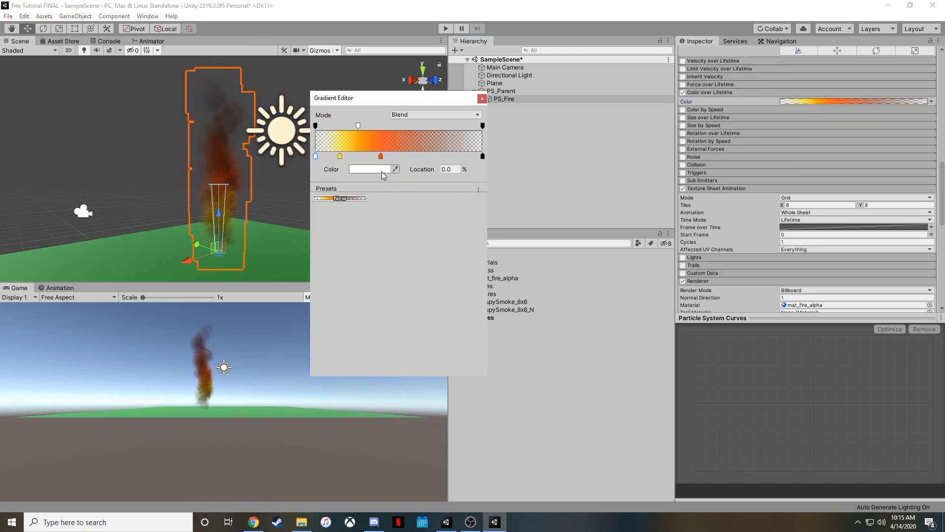
{"action": "left_click_drag", "start_coordinate": [340, 156], "coordinate": [335, 156]}
{"action": "left_click_drag", "start_coordinate": [358, 126], "coordinate": [350, 126]}
{"action": "left_click_drag", "start_coordinate": [380, 156], "coordinate": [364, 155]}
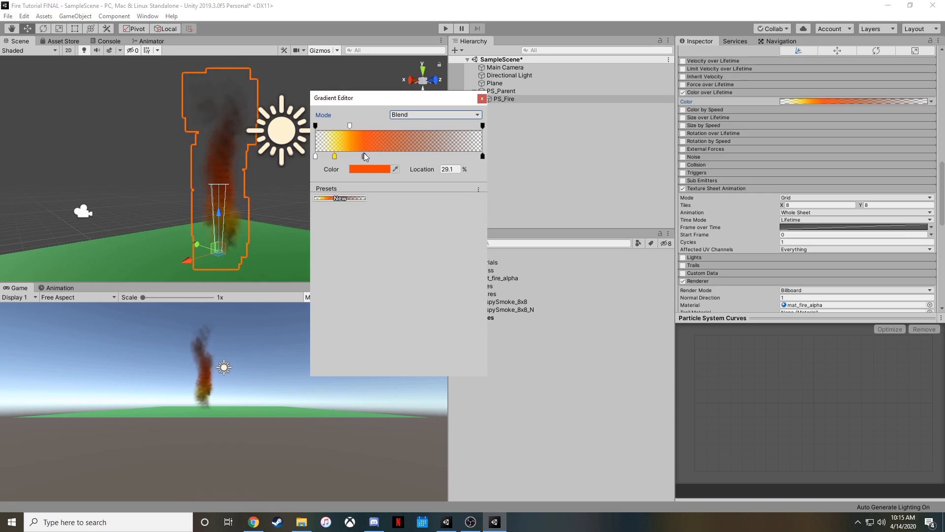
- Change the gradient's end colour key at 100% to a very dark red (1B0000)
{"action": "left_click", "coordinate": [482, 156]}
{"action": "left_click", "coordinate": [387, 170]}
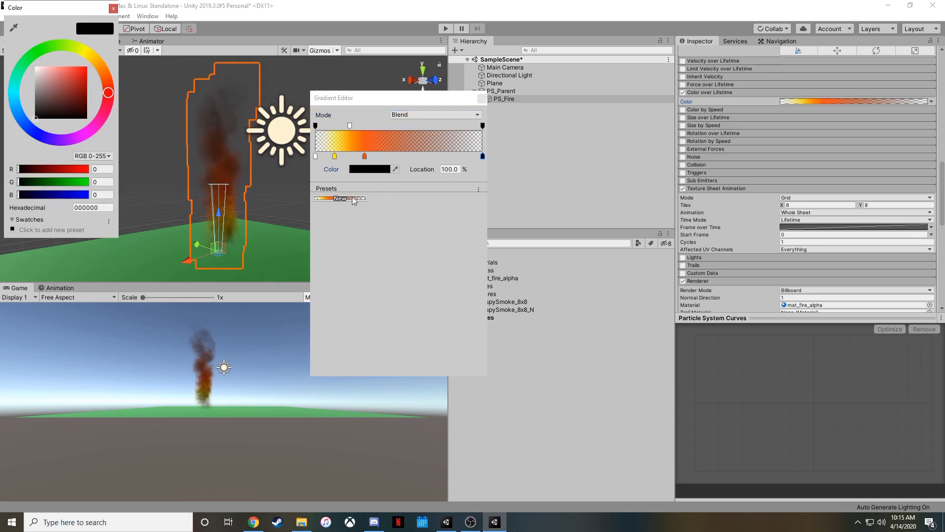
{"action": "left_click_drag", "start_coordinate": [48, 113], "coordinate": [91, 116]}
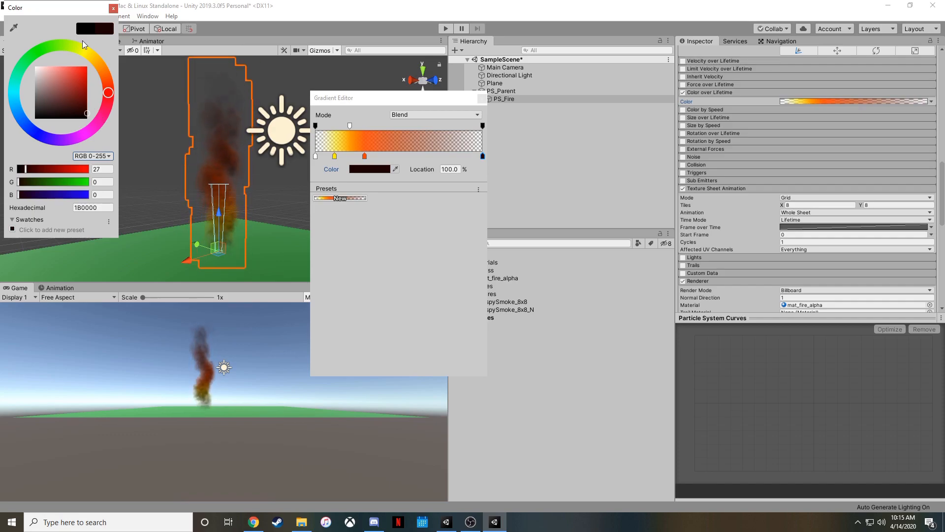
- Close the colour picker, enable Size over Lifetime on PS_Fire and raise its size curve's start key to about 0.5
{"action": "left_click", "coordinate": [114, 9]}
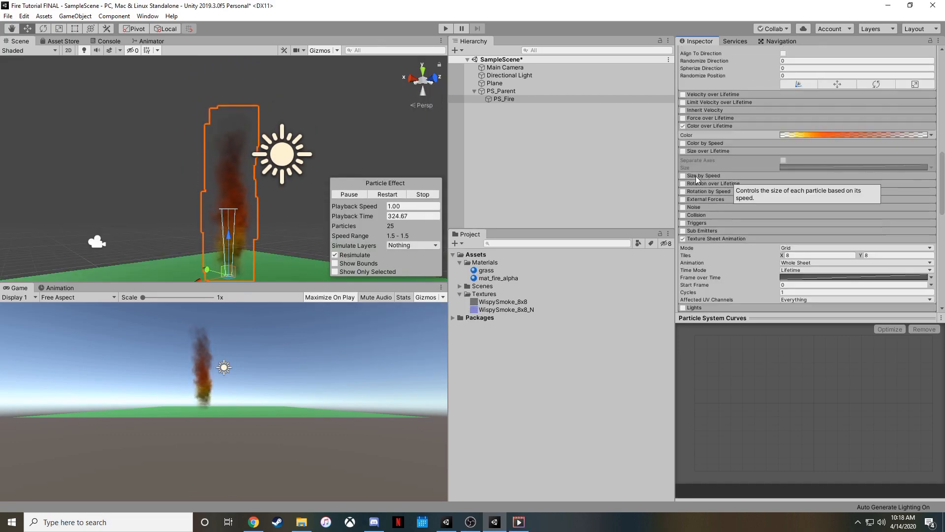
{"action": "left_click", "coordinate": [682, 152]}
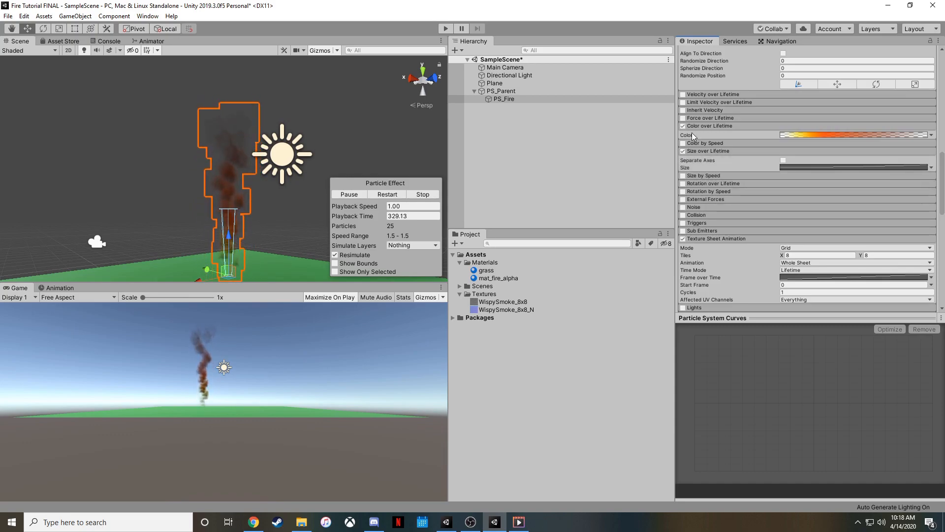
{"action": "left_click", "coordinate": [812, 169]}
{"action": "mouse_move", "coordinate": [695, 405]}
{"action": "left_mouse_down"}
{"action": "mouse_move", "coordinate": [694, 480]}
{"action": "mouse_move", "coordinate": [692, 391]}
{"action": "mouse_move", "coordinate": [693, 422]}
{"action": "mouse_move", "coordinate": [694, 407]}
{"action": "left_mouse_up"}
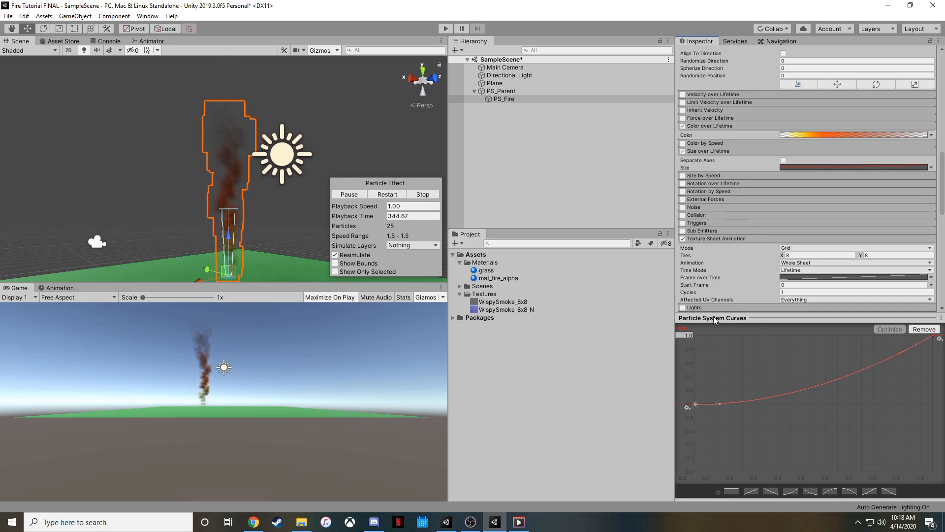
- Set PS_Fire's Gravity Modifier to -0.04
{"action": "scroll", "coordinate": [758, 172], "scroll_direction": "up", "scroll_amount": 15}
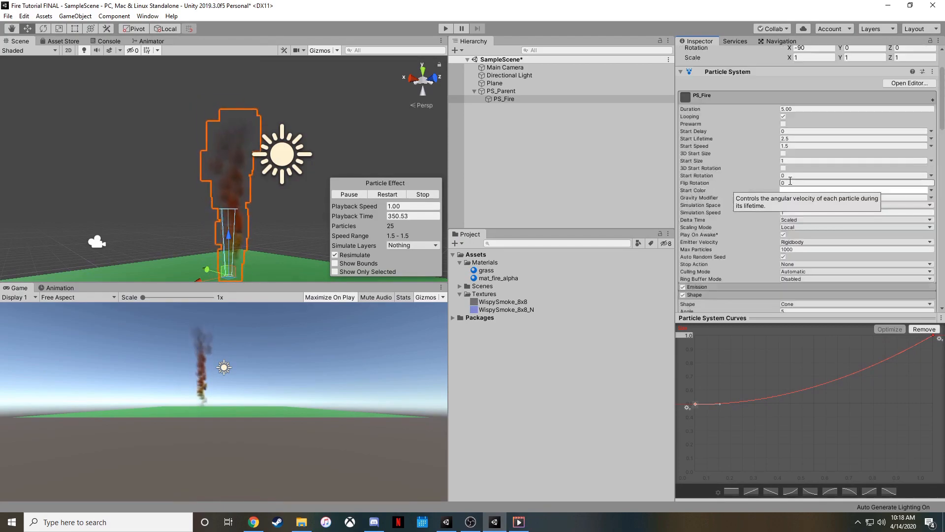
{"action": "scroll", "coordinate": [722, 162], "scroll_direction": "down", "scroll_amount": 3}
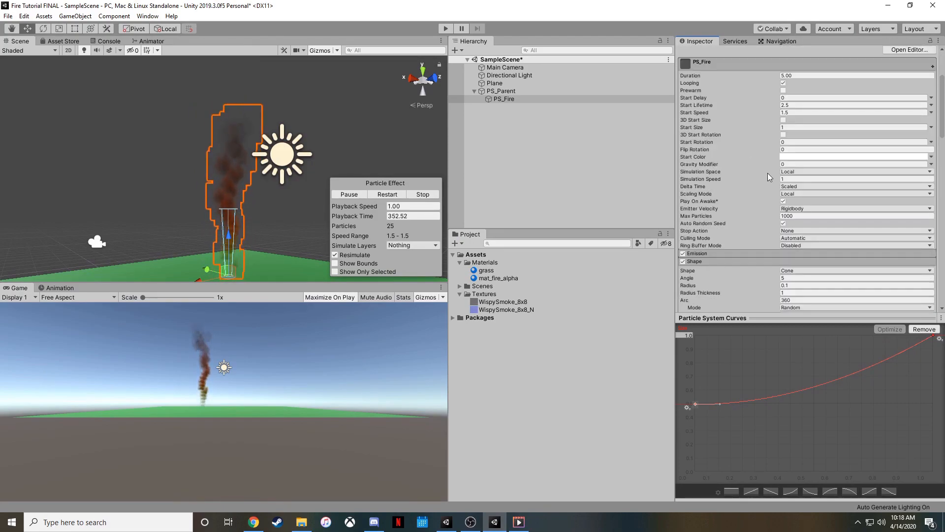
{"action": "left_click", "coordinate": [789, 164]}
{"action": "type", "text": "-"}
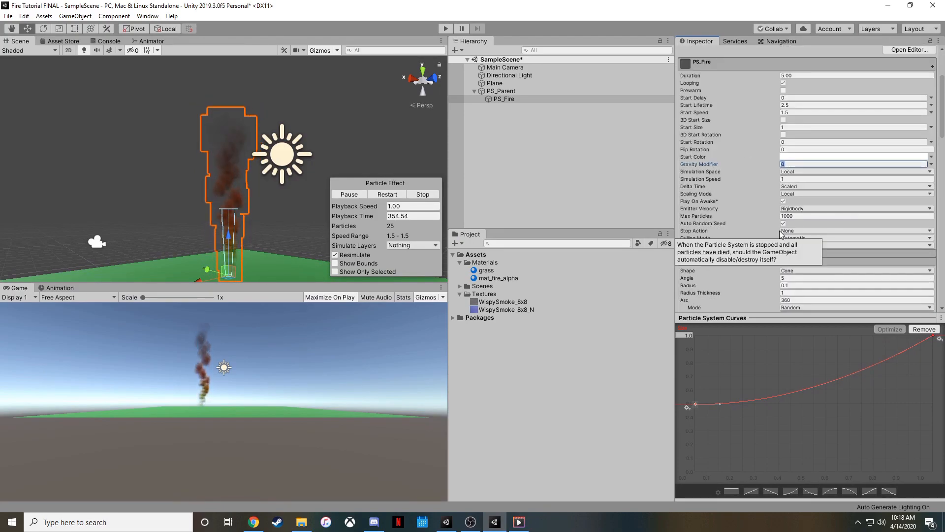
{"action": "type", "text": ".04"}
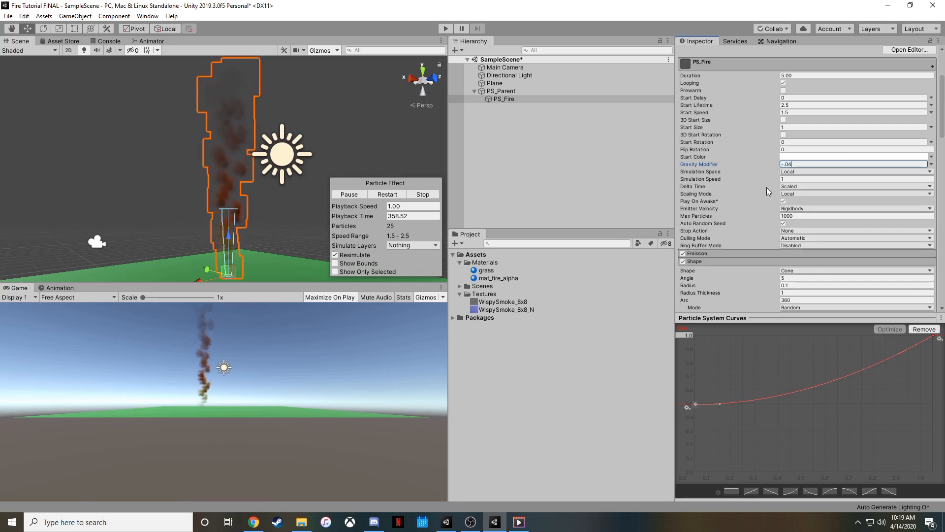
- Make PS_Fire's Start Rotation random between two constants, 0 and 360
{"action": "scroll", "coordinate": [767, 191], "scroll_direction": "up", "scroll_amount": 3}
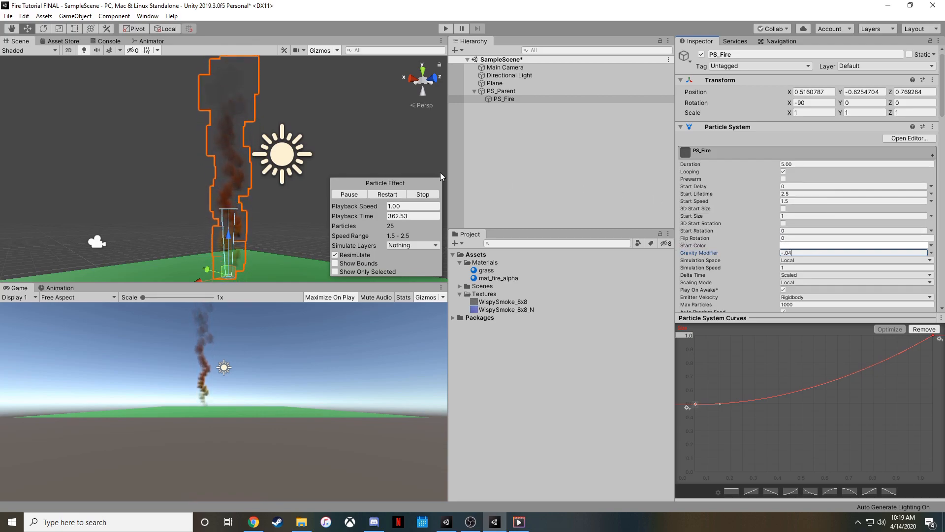
{"action": "scroll", "coordinate": [231, 169], "scroll_direction": "up", "scroll_amount": 3}
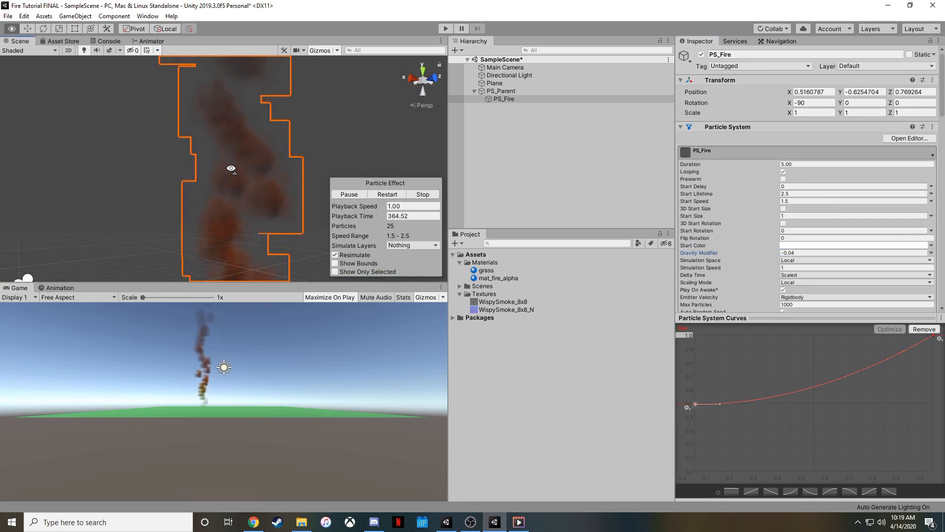
{"action": "key", "text": "q"}
{"action": "key", "text": "e"}
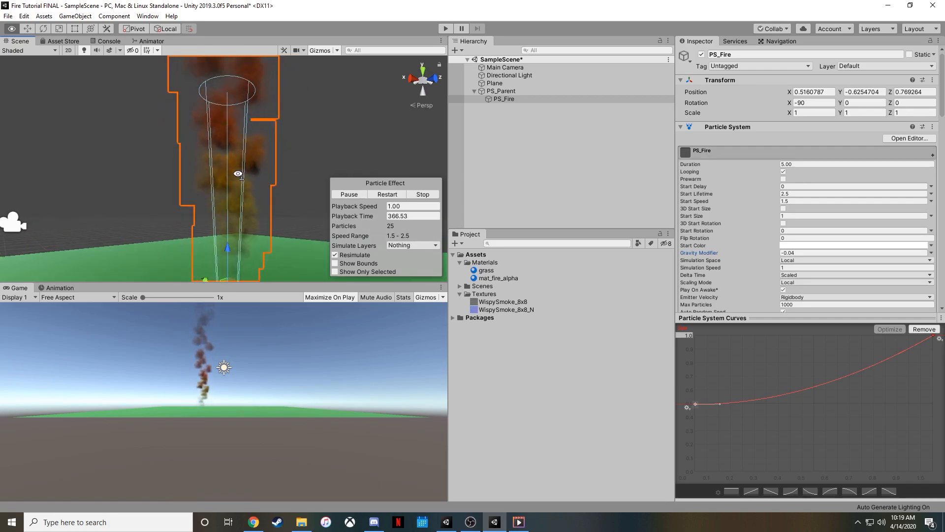
{"action": "scroll", "coordinate": [237, 174], "scroll_direction": "down", "scroll_amount": 5}
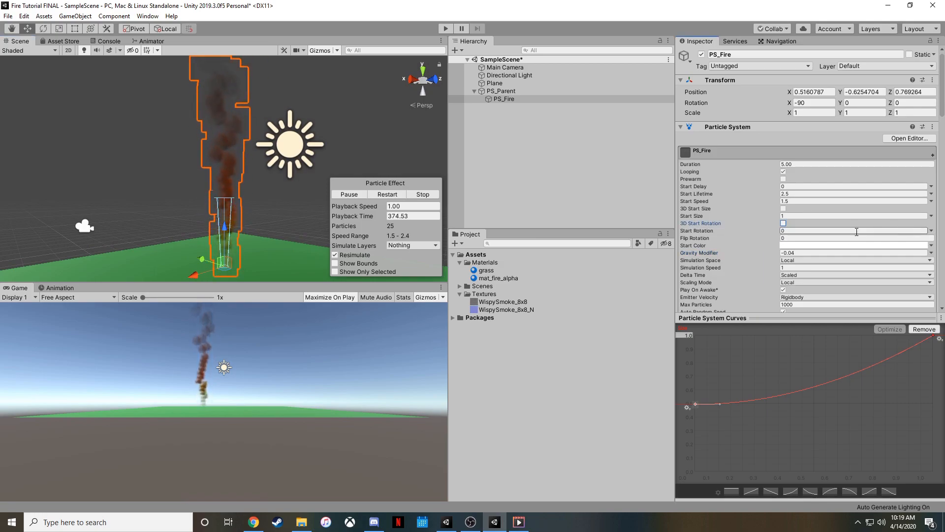
{"action": "left_click", "coordinate": [931, 231]}
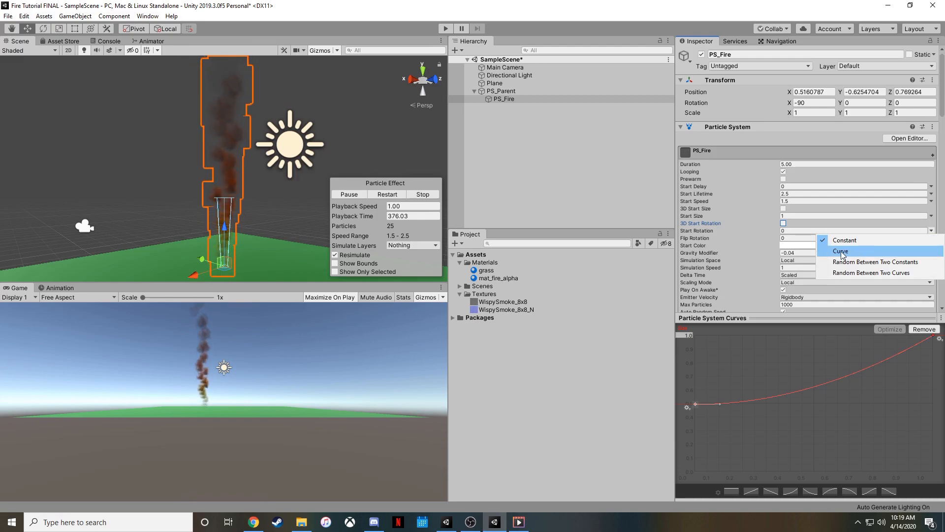
{"action": "left_click", "coordinate": [844, 266]}
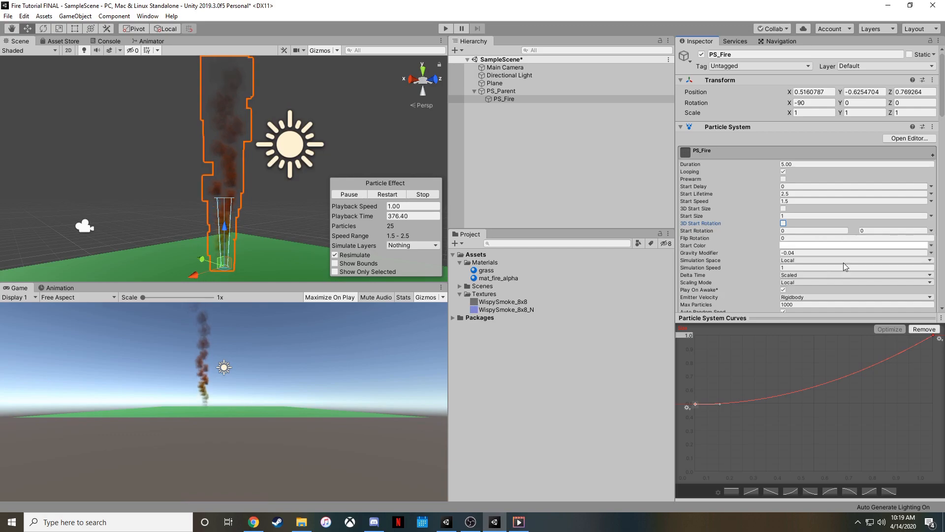
{"action": "left_click", "coordinate": [789, 231]}
{"action": "left_click", "coordinate": [861, 231]}
{"action": "type", "text": "360"}
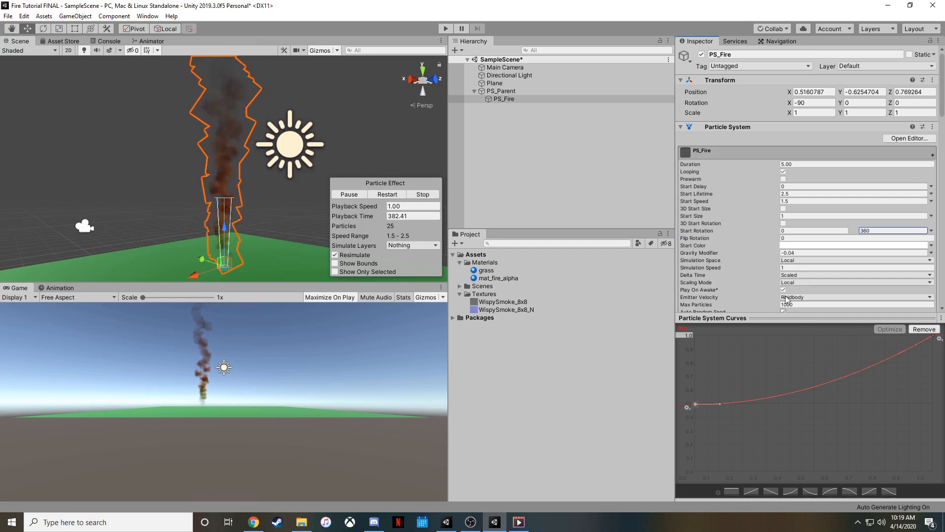
- Examine the fire column's particles in the scene from different heights and distances
{"action": "mouse_move", "coordinate": [244, 181]}
{"action": "right_mouse_down"}
{"action": "mouse_move", "coordinate": [247, 131]}
{"action": "mouse_move", "coordinate": [263, 137]}
{"action": "mouse_move", "coordinate": [241, 174]}
{"action": "mouse_move", "coordinate": [259, 203]}
{"action": "mouse_move", "coordinate": [252, 216]}
{"action": "mouse_move", "coordinate": [194, 111]}
{"action": "mouse_move", "coordinate": [249, 211]}
{"action": "mouse_move", "coordinate": [246, 183]}
{"action": "right_mouse_up"}
{"action": "key", "text": "w"}
{"action": "key", "text": "q"}
{"action": "key", "text": "s"}
{"action": "key", "text": "e"}
{"action": "key", "text": "q"}
{"action": "key", "text": "e"}
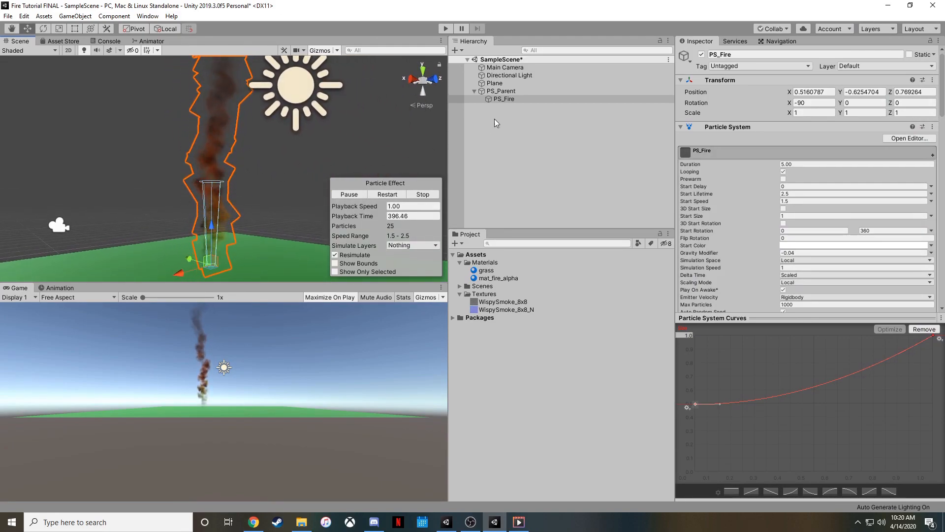
- Duplicate PS_Fire under PS_Parent and rename the original PS_Fire_ALPHA
{"action": "left_click", "coordinate": [500, 98]}
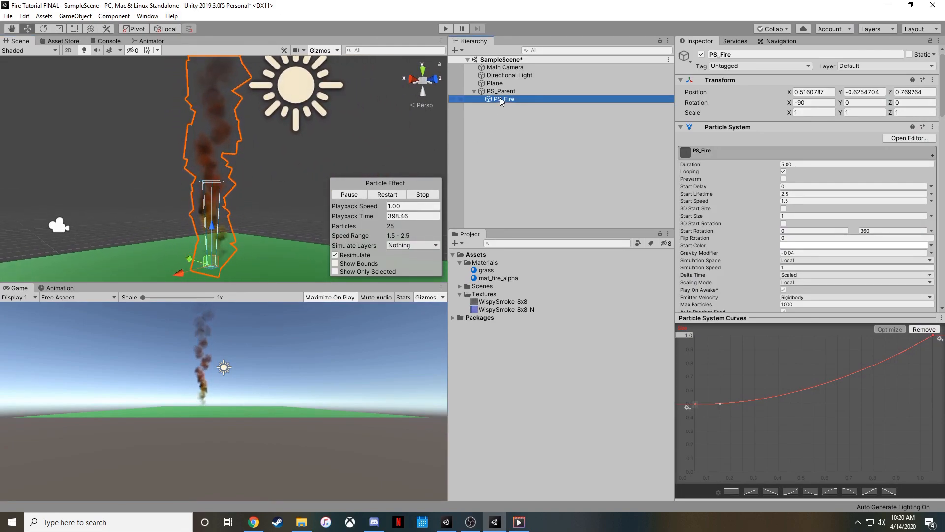
{"action": "right_click", "coordinate": [500, 99]}
{"action": "left_click", "coordinate": [529, 142]}
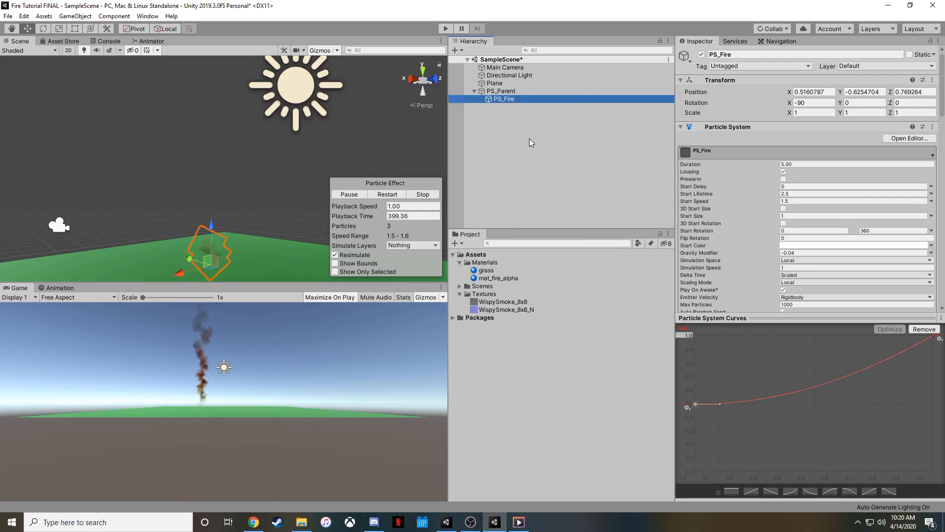
{"action": "left_click", "coordinate": [514, 99]}
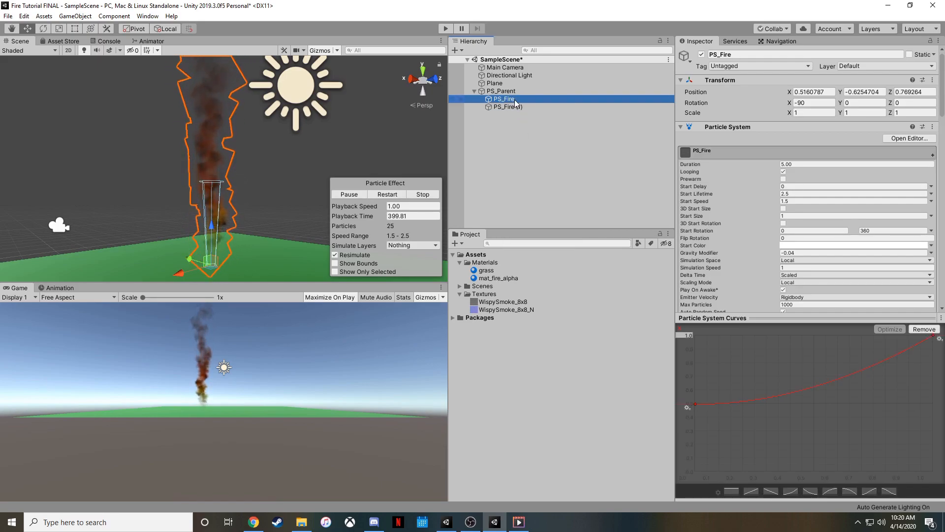
{"action": "type", "text": "_"}
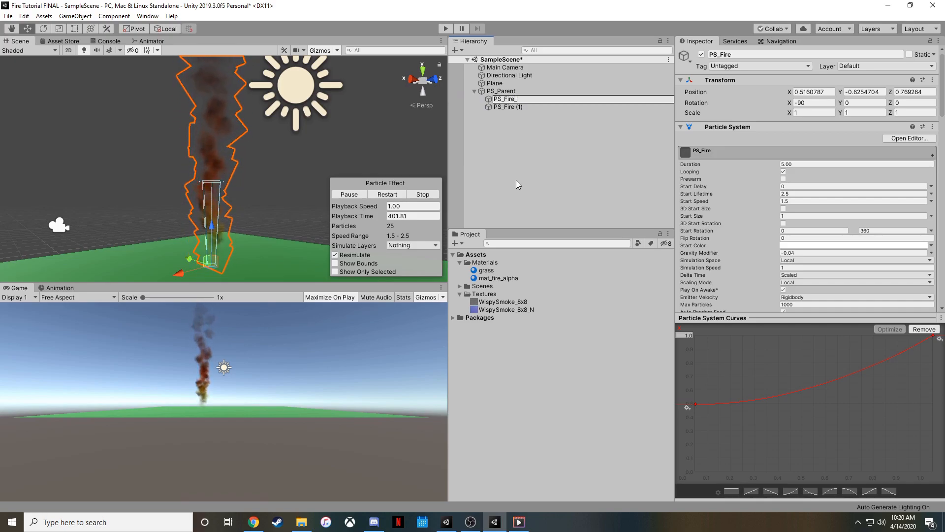
{"action": "type", "text": "ALPHA"}
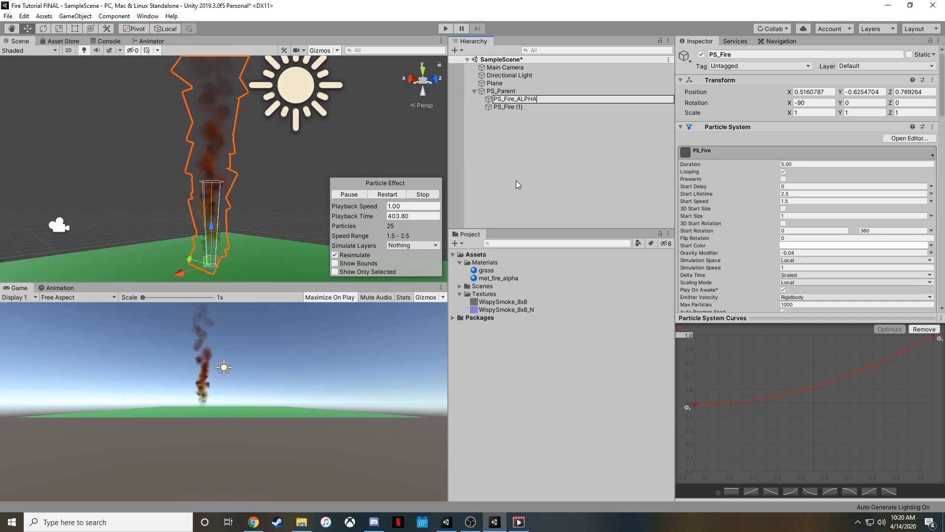
{"action": "key", "text": "Return"}
- Rename the duplicated particle system to PS_Fire_Add
{"action": "left_click", "coordinate": [512, 107]}
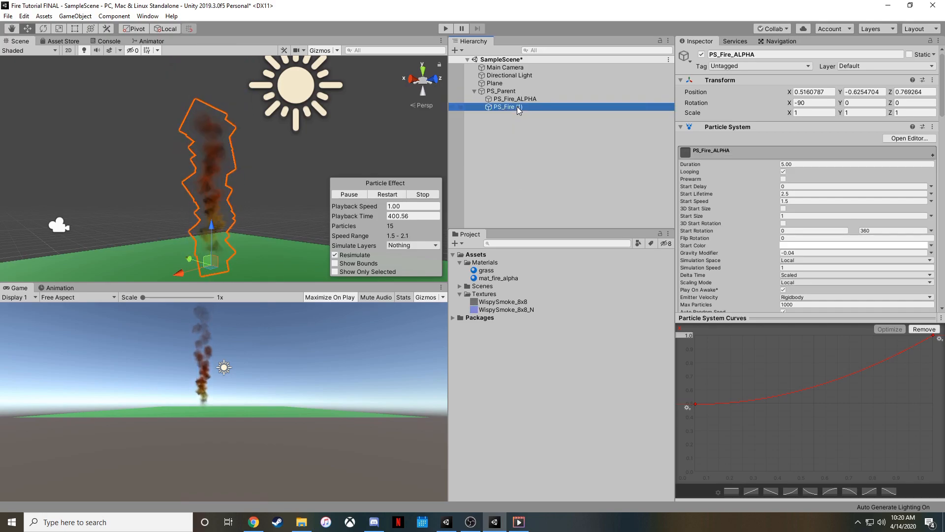
{"action": "left_click", "coordinate": [512, 107]}
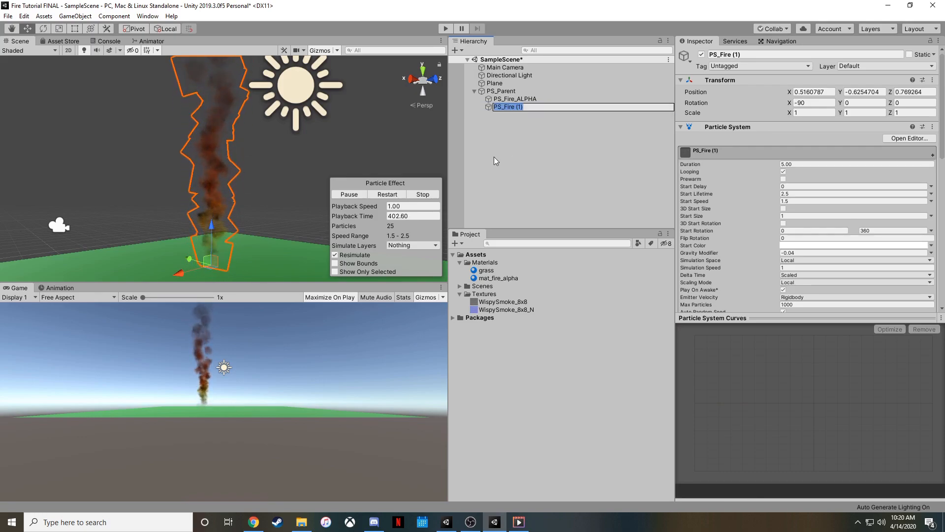
{"action": "key", "text": "Right"}
{"action": "key", "text": "BackSpace"}
{"action": "key", "text": "BackSpace"}
{"action": "key", "text": "BackSpace"}
{"action": "key", "text": "BackSpace"}
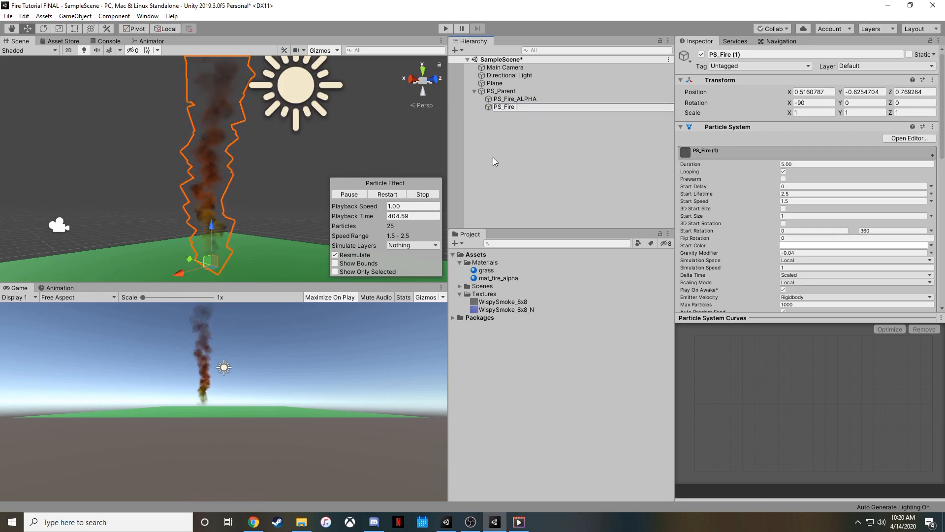
{"action": "type", "text": "_Ad"}
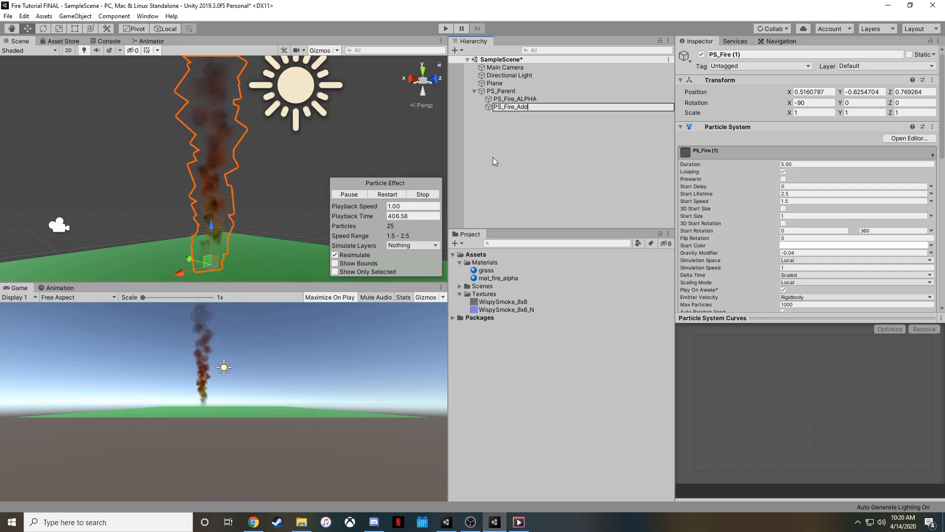
{"action": "type", "text": "d"}
{"action": "key", "text": "Return"}
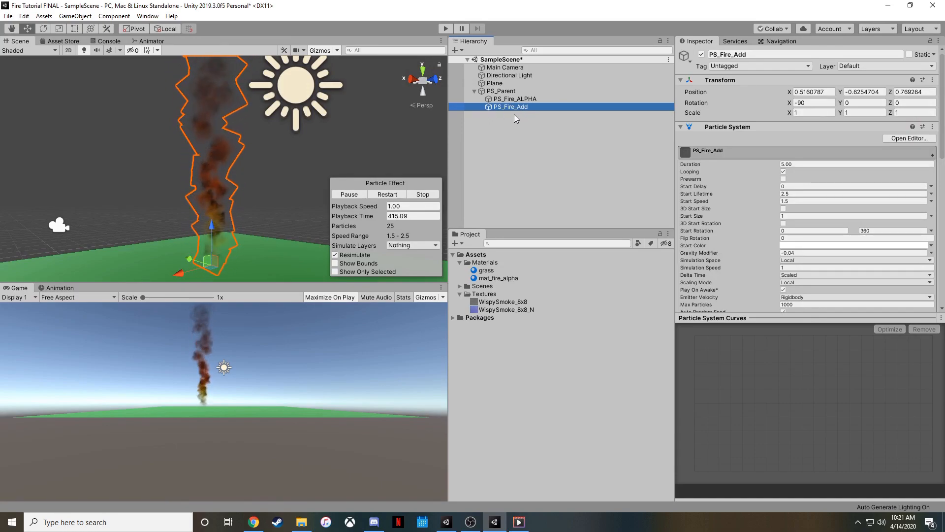
- Create a new material named mat_fire_add in the Materials folder
{"action": "left_click", "coordinate": [501, 279]}
{"action": "right_click", "coordinate": [494, 279]}
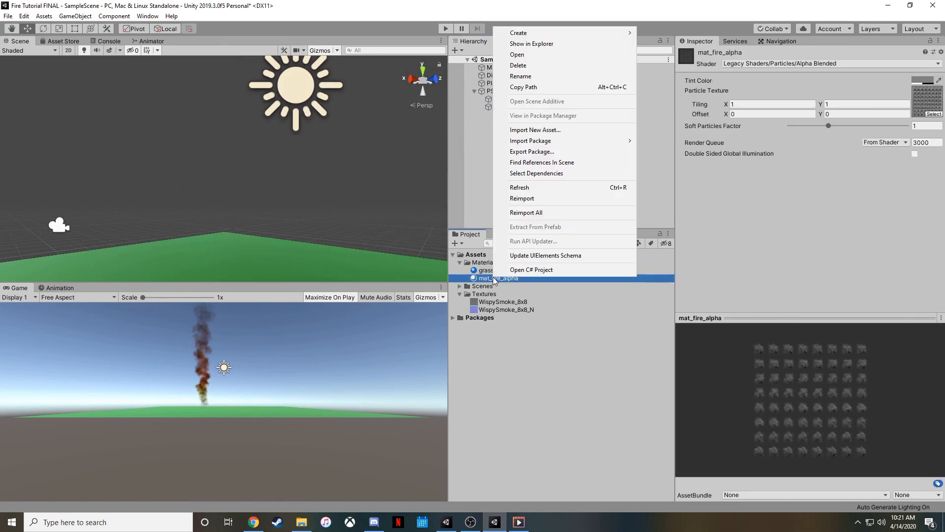
{"action": "mouse_move", "coordinate": [528, 33]}
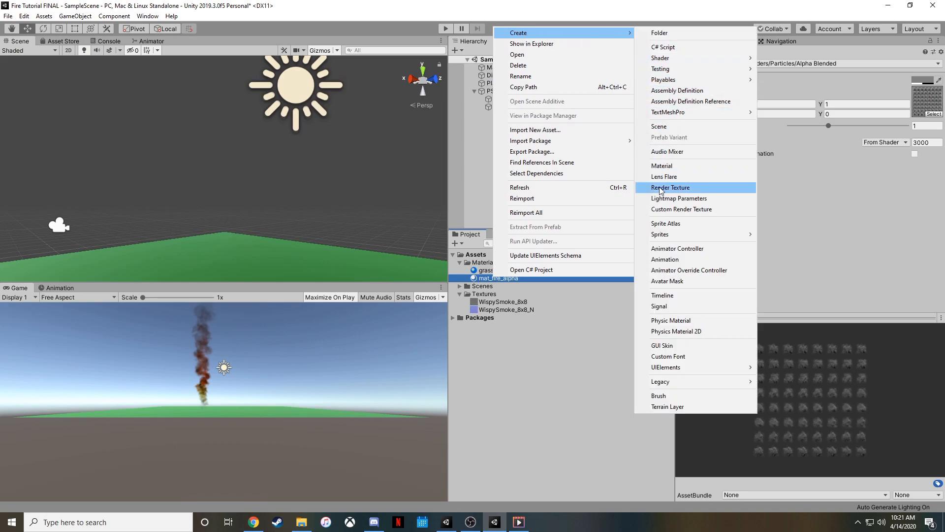
{"action": "left_click", "coordinate": [663, 166]}
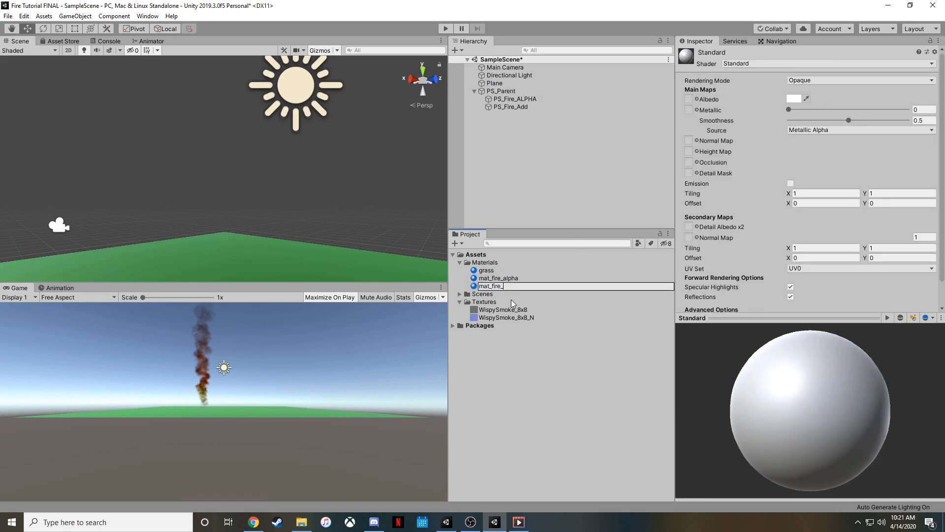
{"action": "type", "text": "mat_fire_add"}
{"action": "key", "text": "Return"}
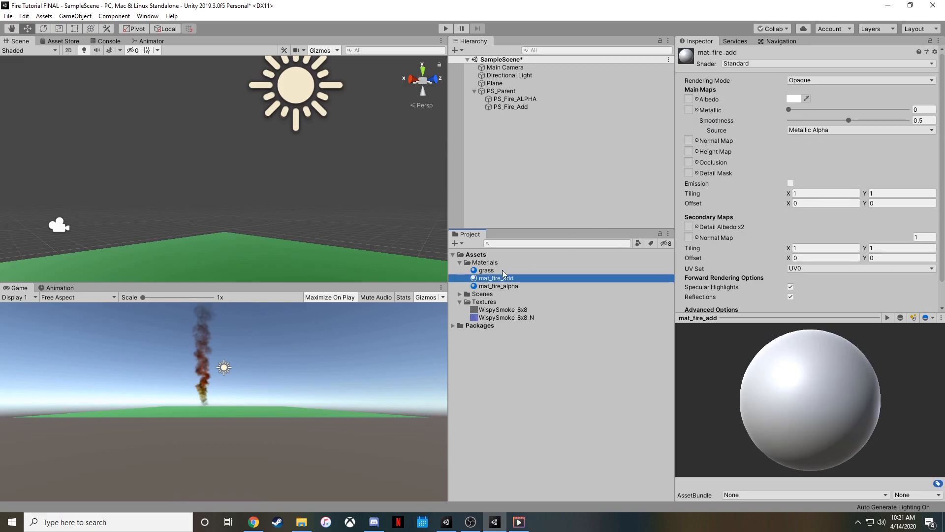
- Assign the Legacy Shaders/Particles/Additive shader to mat_fire_add and set its tint colour to white (FFFFFF)
{"action": "left_click", "coordinate": [797, 64]}
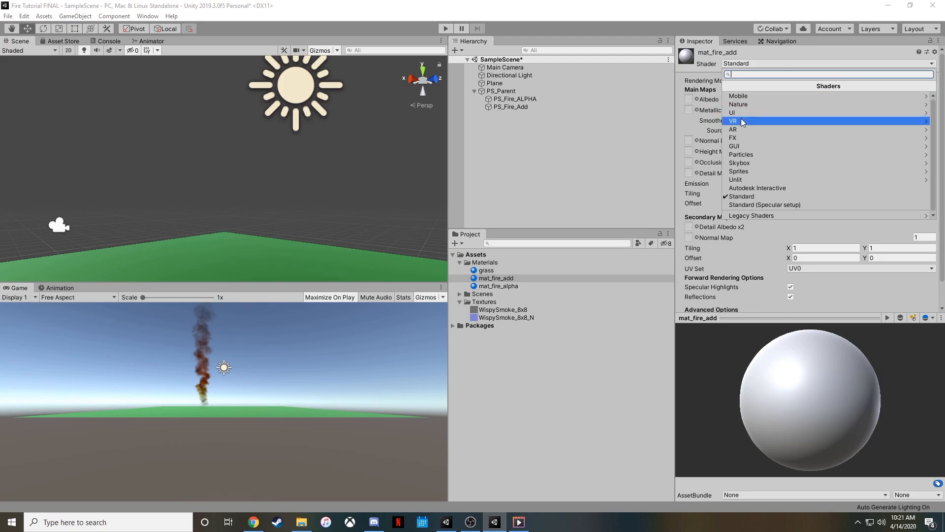
{"action": "type", "text": "additive"}
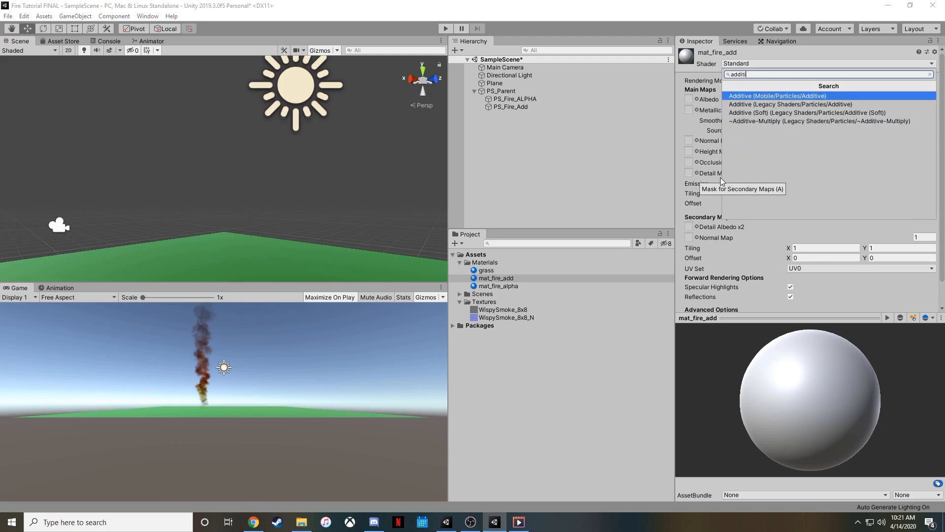
{"action": "left_click", "coordinate": [768, 105]}
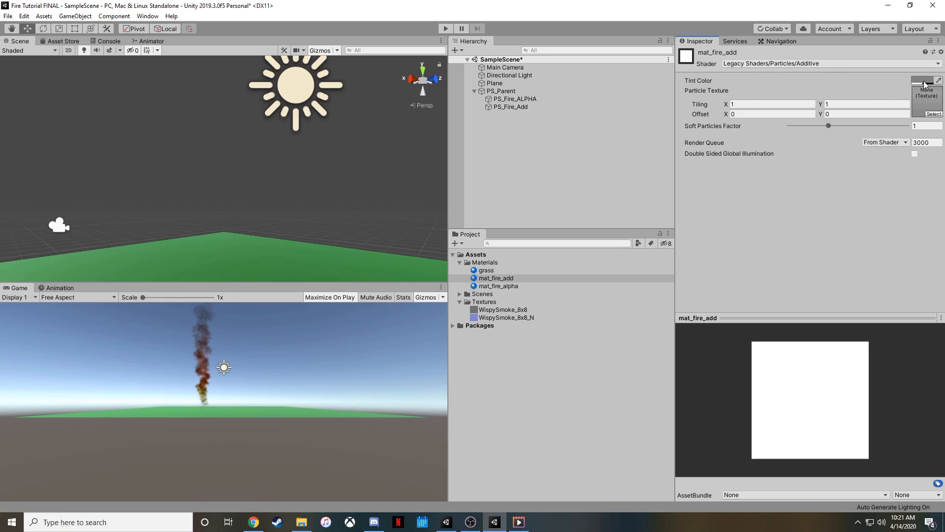
{"action": "left_click", "coordinate": [922, 82]}
{"action": "left_click_drag", "start_coordinate": [37, 90], "coordinate": [25, 54]}
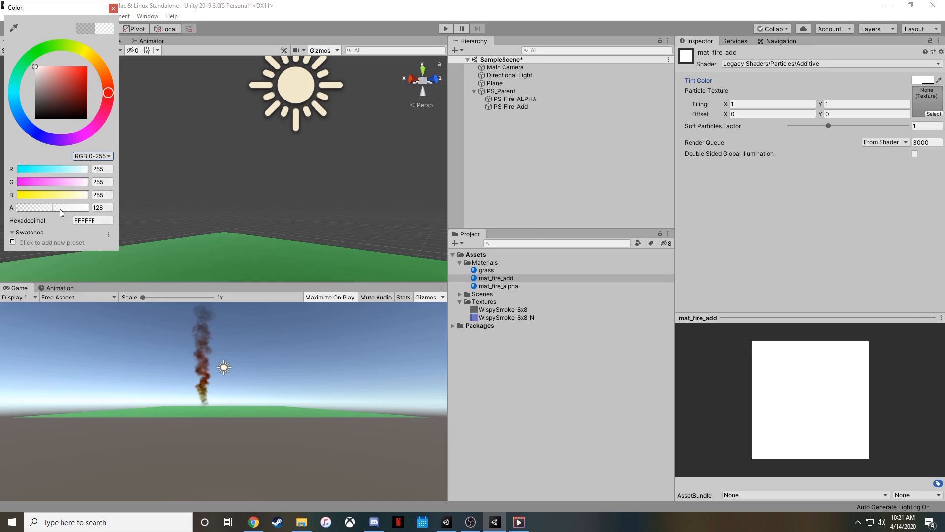
{"action": "left_click", "coordinate": [114, 9]}
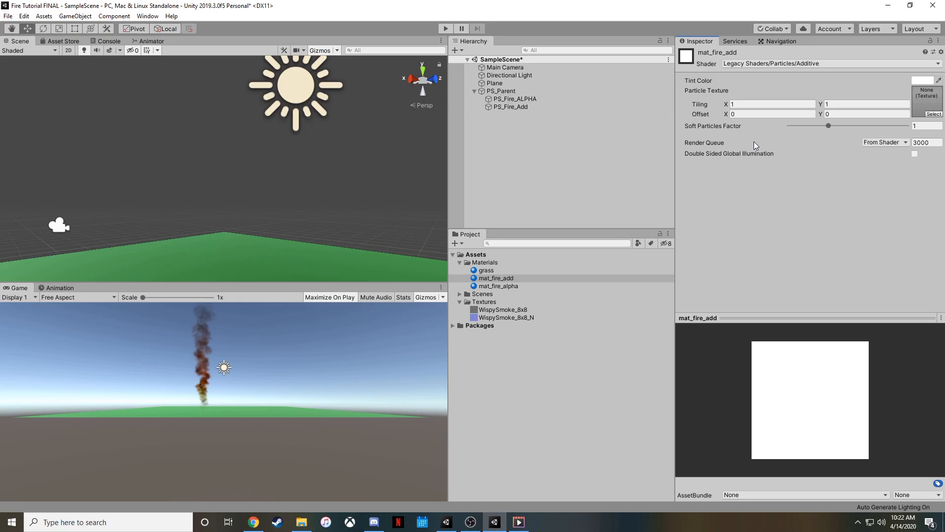
- Assign mat_fire_add as the Renderer material of the PS_Fire_Add particle system
{"action": "left_click", "coordinate": [518, 107]}
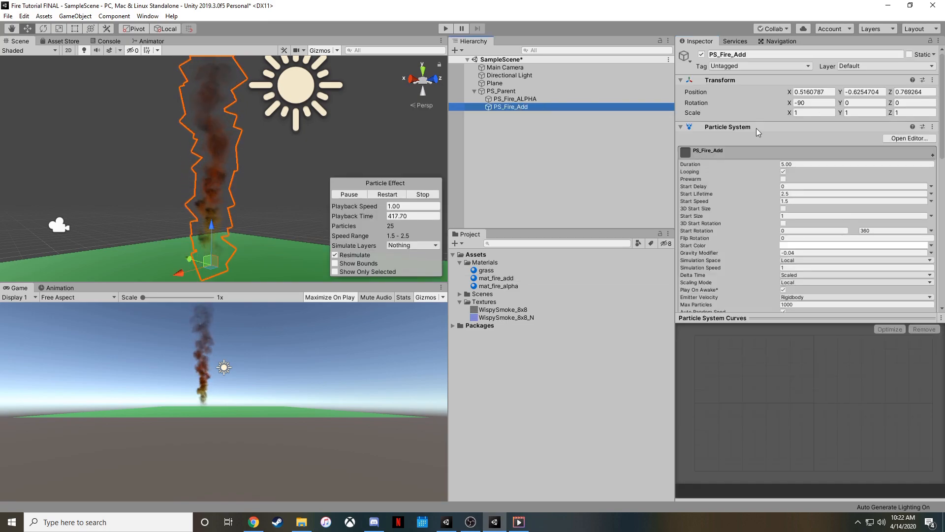
{"action": "scroll", "coordinate": [753, 150], "scroll_direction": "down", "scroll_amount": 10}
{"action": "left_click", "coordinate": [728, 144]}
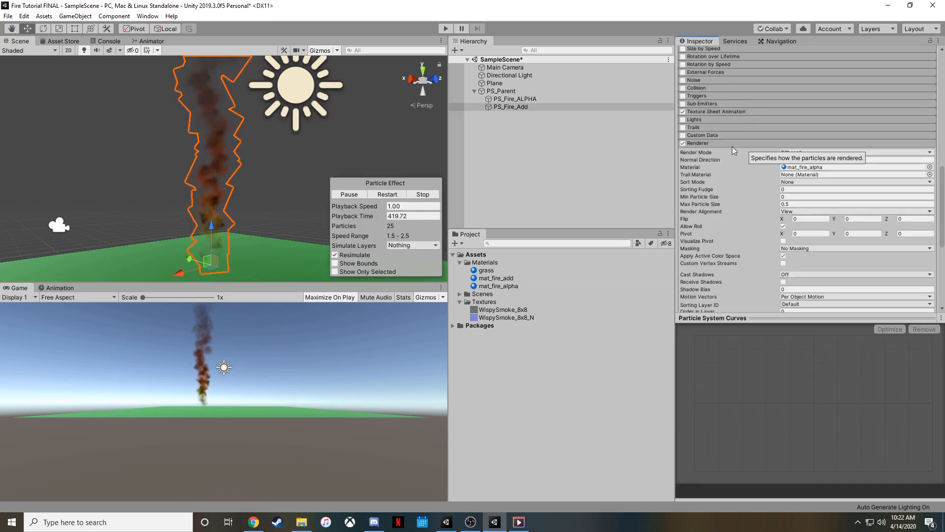
{"action": "scroll", "coordinate": [732, 147], "scroll_direction": "down", "scroll_amount": 6}
{"action": "scroll", "coordinate": [732, 148], "scroll_direction": "up", "scroll_amount": 6}
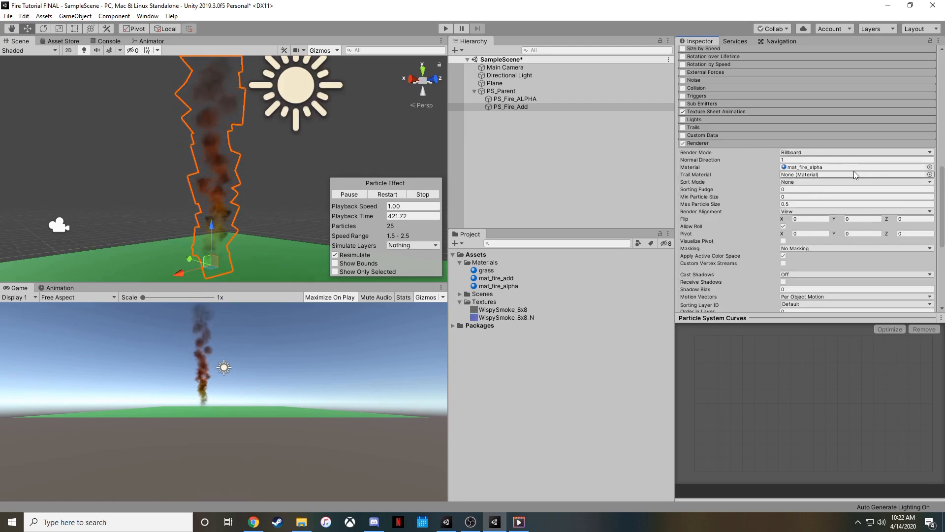
{"action": "left_click_drag", "start_coordinate": [496, 279], "coordinate": [812, 167]}
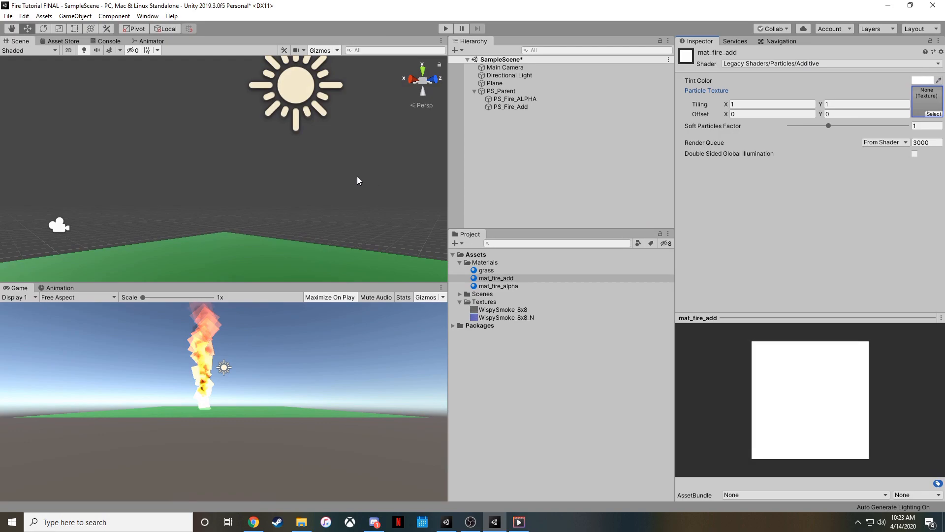
- Set the particle texture of the mat_fire_add material to WispySmoke_8x8
{"action": "left_click", "coordinate": [515, 106]}
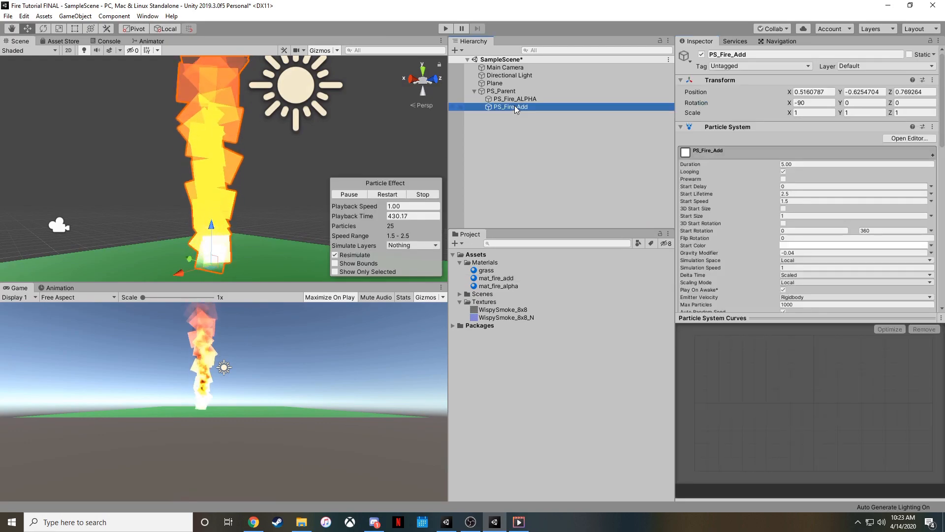
{"action": "left_click", "coordinate": [495, 280]}
{"action": "left_click", "coordinate": [932, 111]}
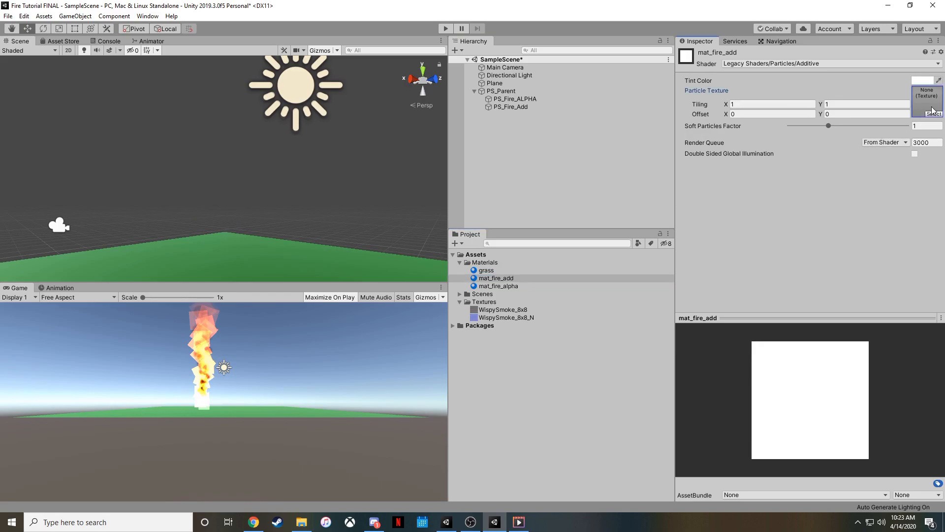
{"action": "left_click", "coordinate": [930, 114]}
{"action": "left_click", "coordinate": [26, 49]}
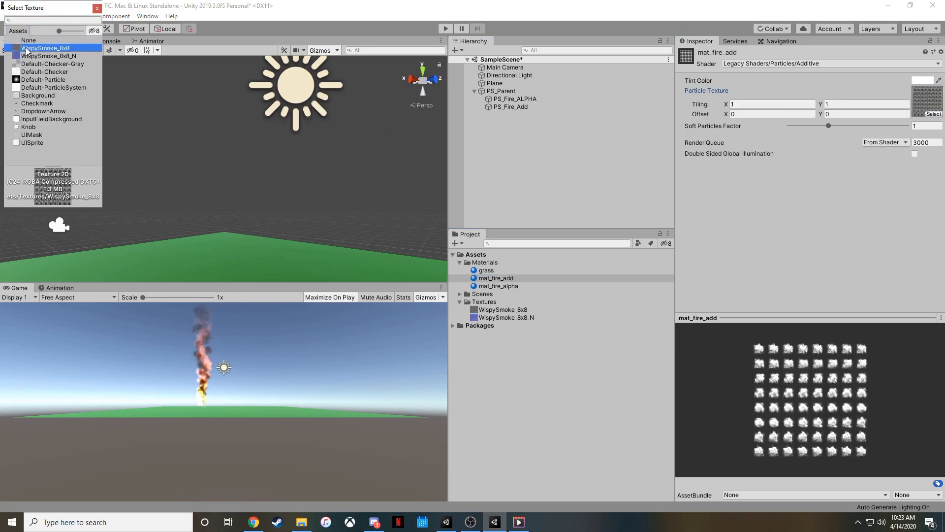
{"action": "left_click", "coordinate": [96, 8]}
- Set the Renderer's Order in Layer of PS_Fire_Add to 1 and restart its particle preview
{"action": "right_click_drag", "start_coordinate": [266, 171], "coordinate": [312, 226]}
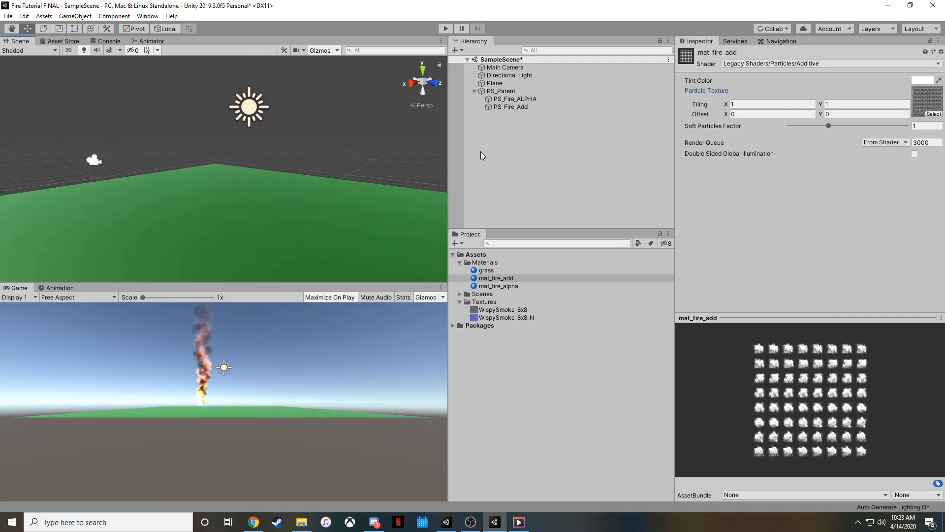
{"action": "double_click", "coordinate": [512, 107]}
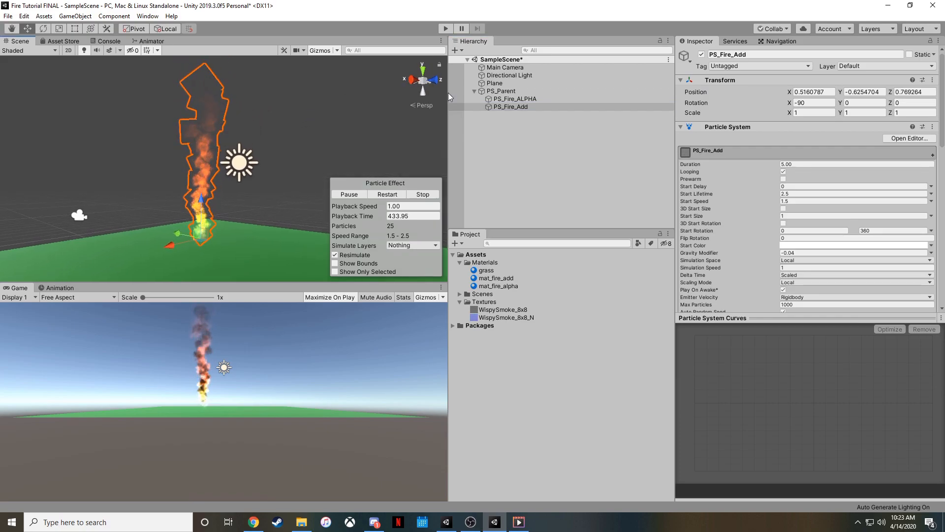
{"action": "left_click", "coordinate": [497, 91]}
{"action": "left_click", "coordinate": [506, 99]}
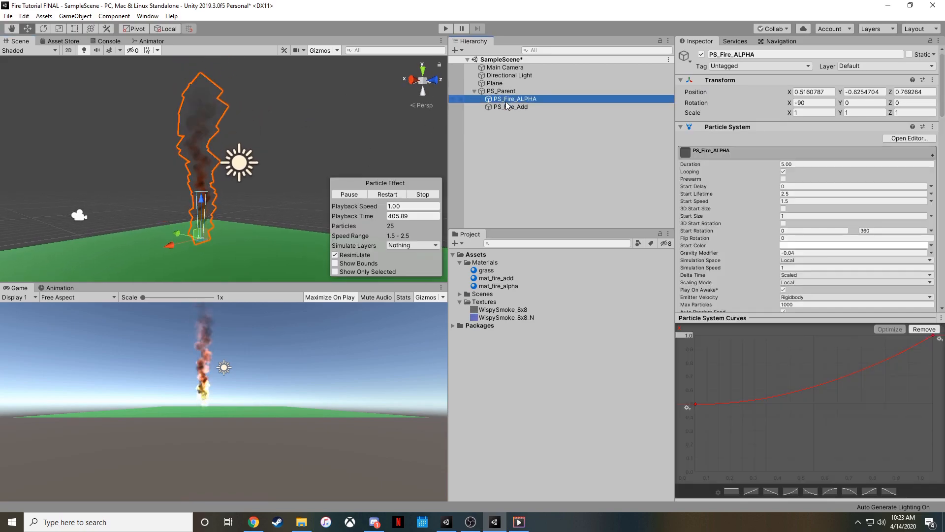
{"action": "left_click", "coordinate": [510, 107]}
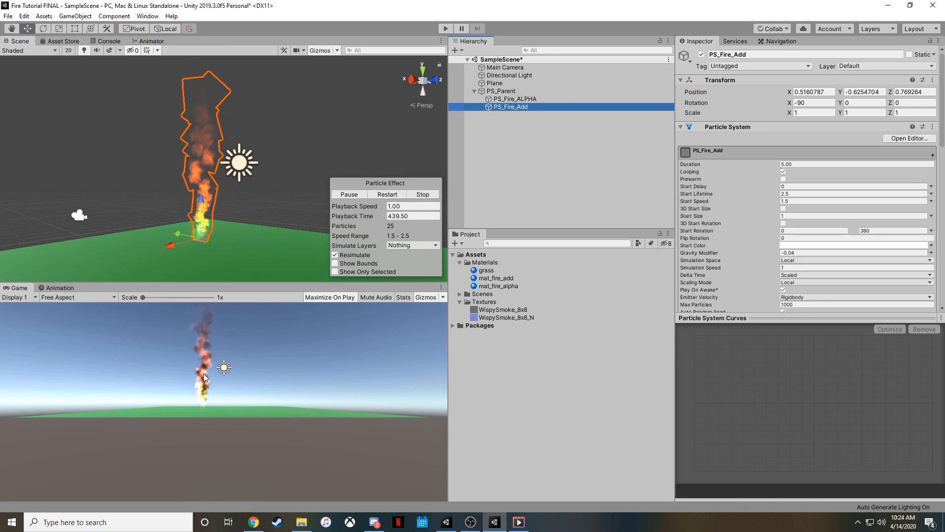
{"action": "scroll", "coordinate": [753, 271], "scroll_direction": "down", "scroll_amount": 10}
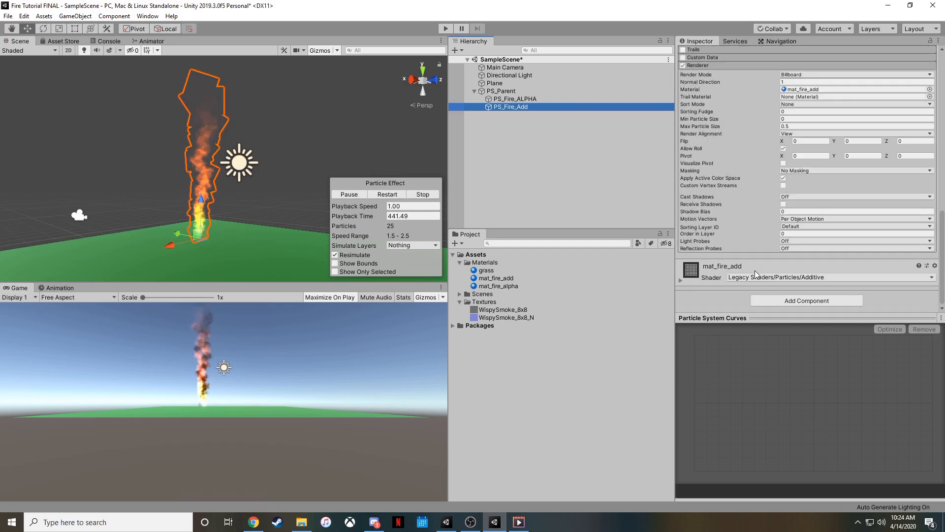
{"action": "left_click", "coordinate": [784, 233]}
{"action": "type", "text": "1"}
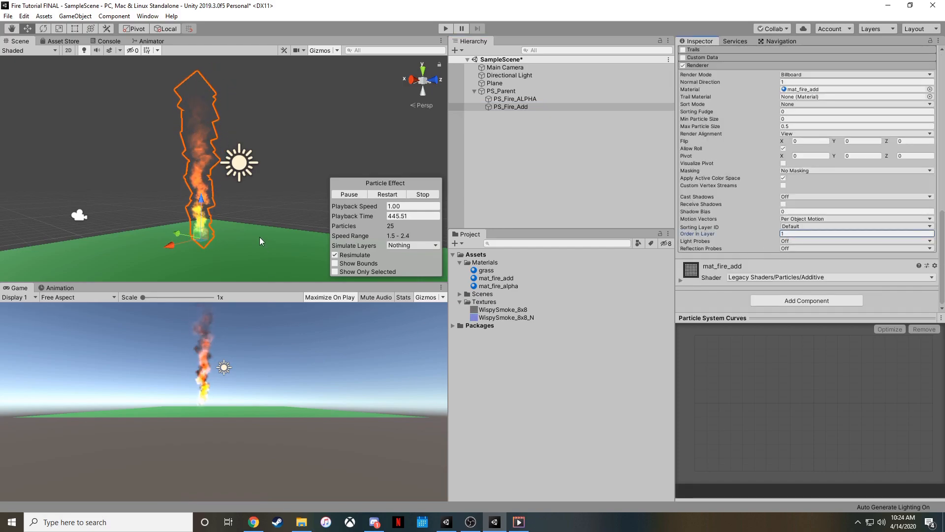
{"action": "middle_click_drag", "start_coordinate": [260, 240], "coordinate": [263, 256]}
{"action": "left_click", "coordinate": [376, 196]}
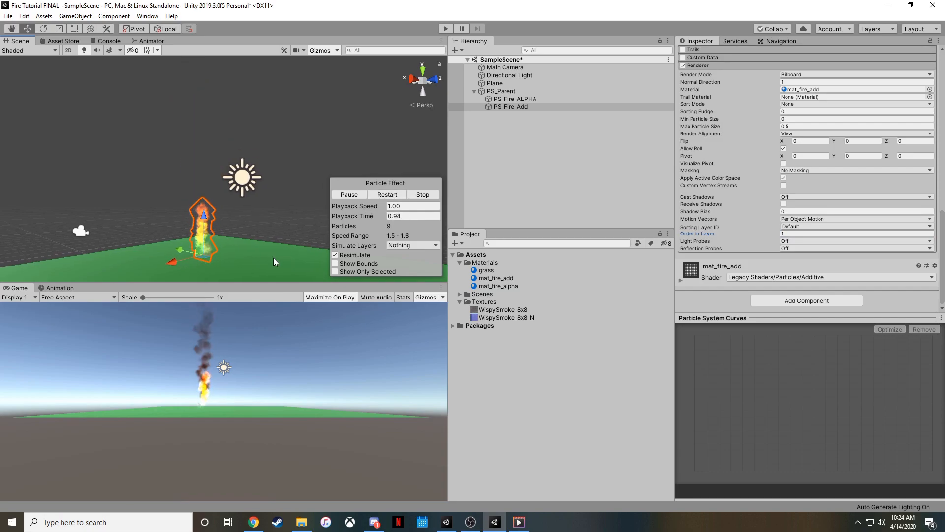
{"action": "left_click_drag", "start_coordinate": [268, 205], "coordinate": [265, 209], "text": "alt"}
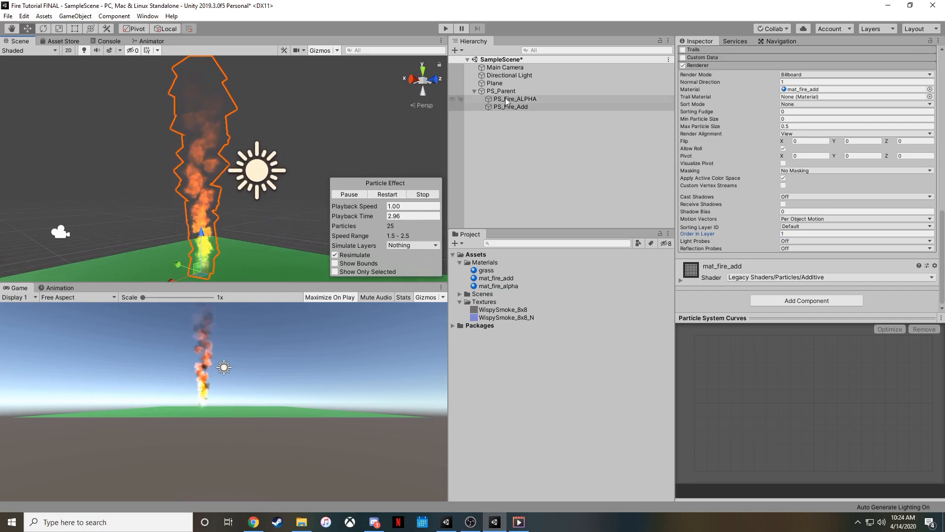
- Set the Start Size of PS_Fire_ALPHA to 3.5
{"action": "left_click", "coordinate": [504, 93]}
{"action": "left_click", "coordinate": [506, 100]}
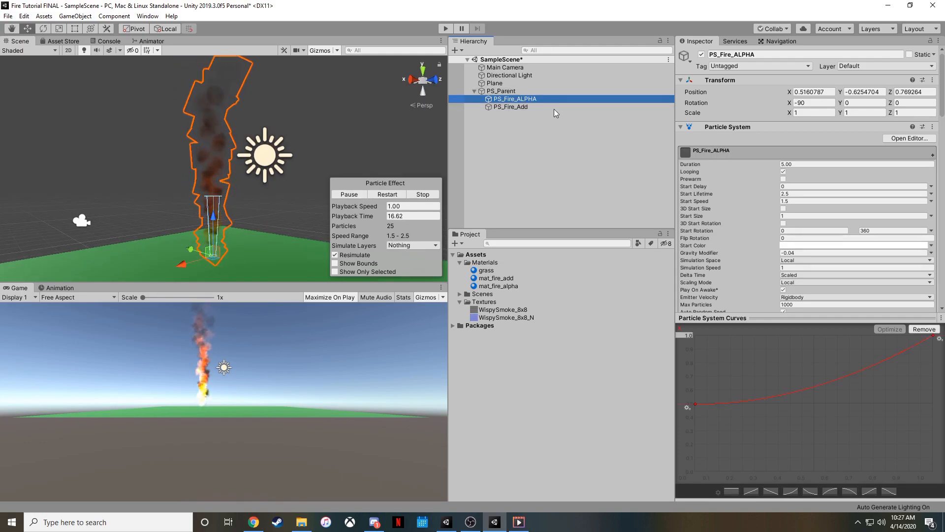
{"action": "left_click", "coordinate": [790, 216]}
{"action": "type", "text": "3."}
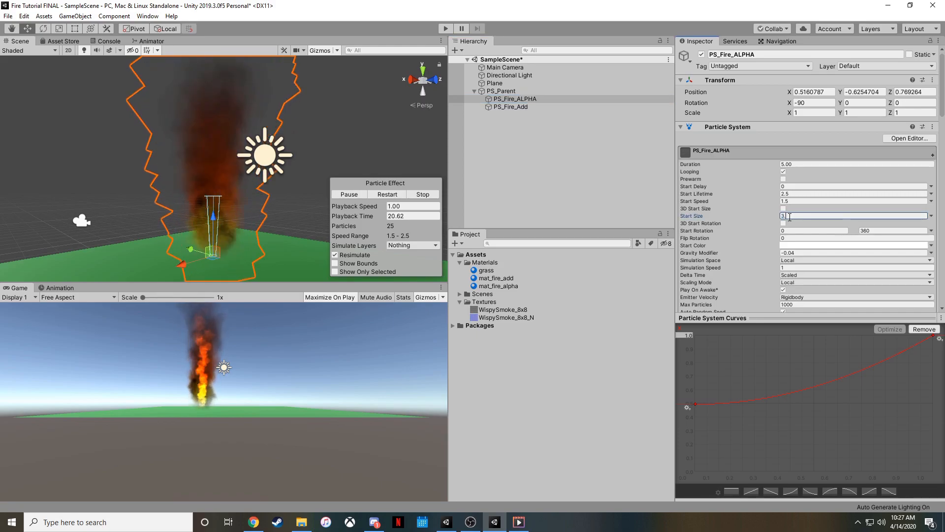
{"action": "type", "text": "5"}
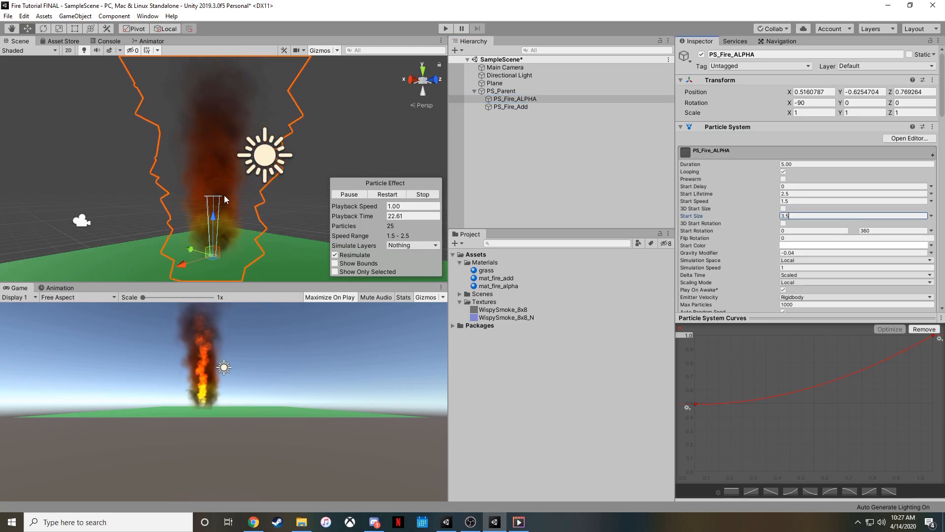
- Set the Start Size of PS_Fire_Add to 1.5
{"action": "left_click", "coordinate": [511, 106]}
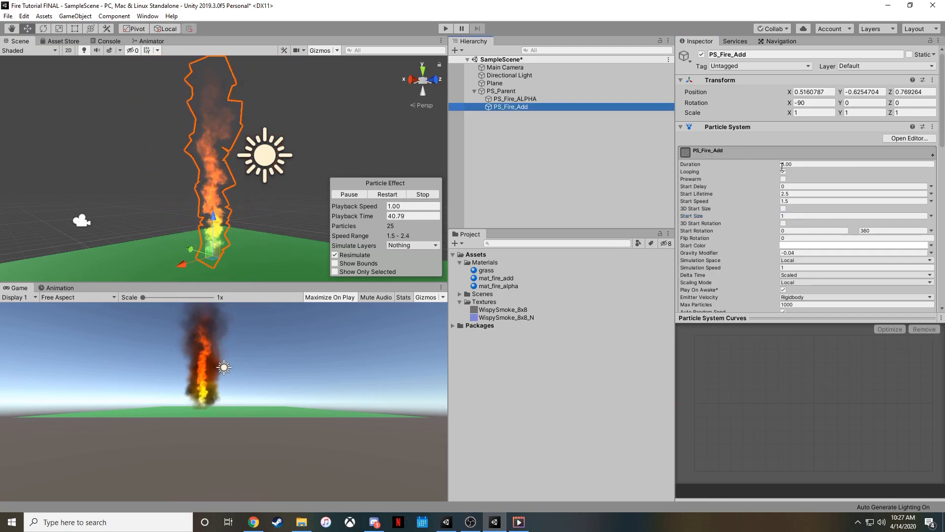
{"action": "left_click", "coordinate": [791, 216]}
{"action": "type", "text": "1.5"}
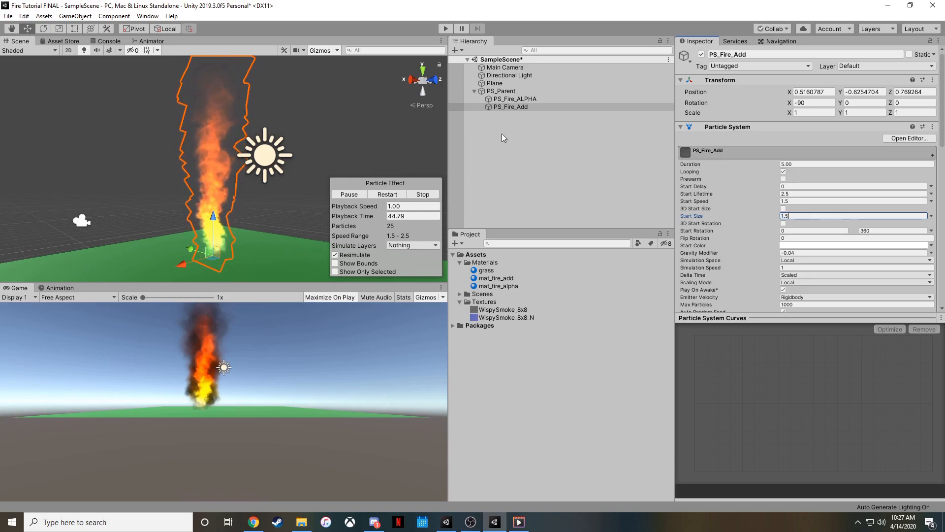
- Try a Start Lifetime of 1.2 on PS_Fire_ALPHA and PS_Fire_Add together, and undo the change
{"action": "left_click", "coordinate": [519, 99]}
{"action": "left_click", "coordinate": [518, 105], "text": "shift"}
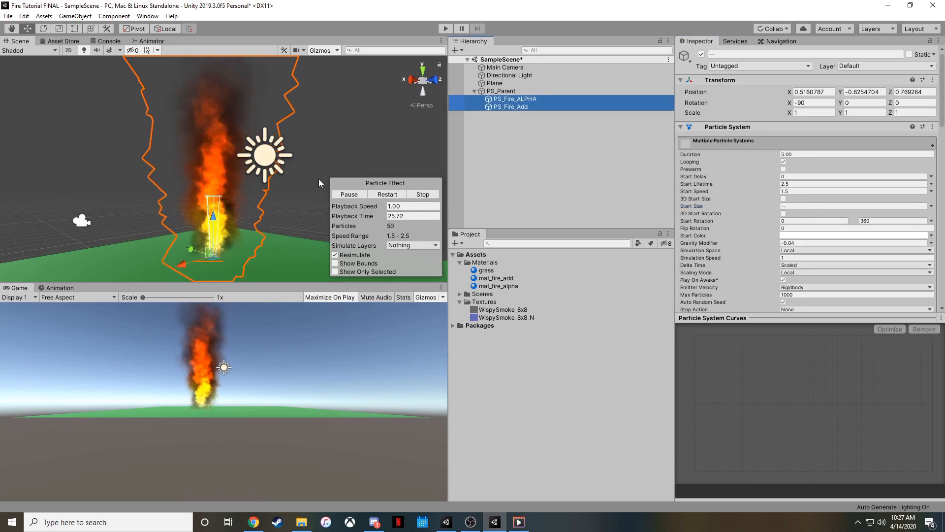
{"action": "left_click", "coordinate": [796, 183]}
{"action": "type", "text": "1"}
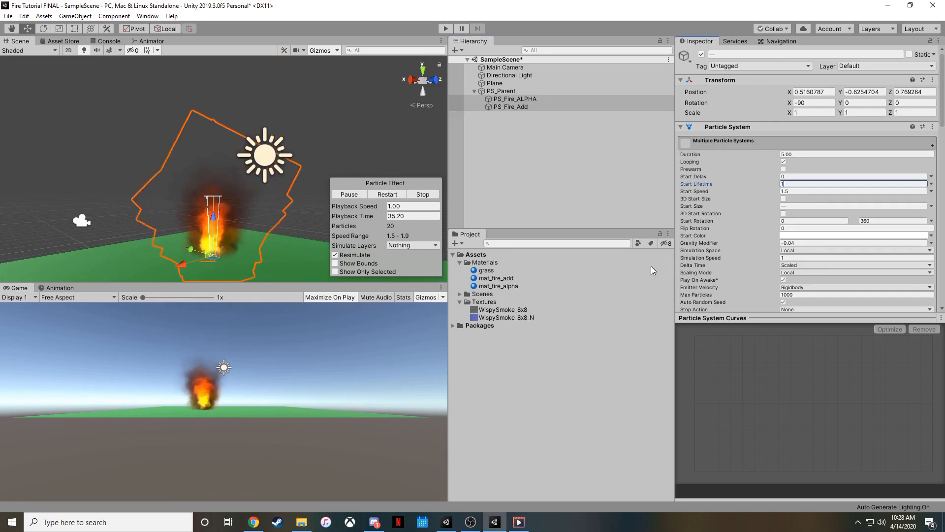
{"action": "type", "text": ".2"}
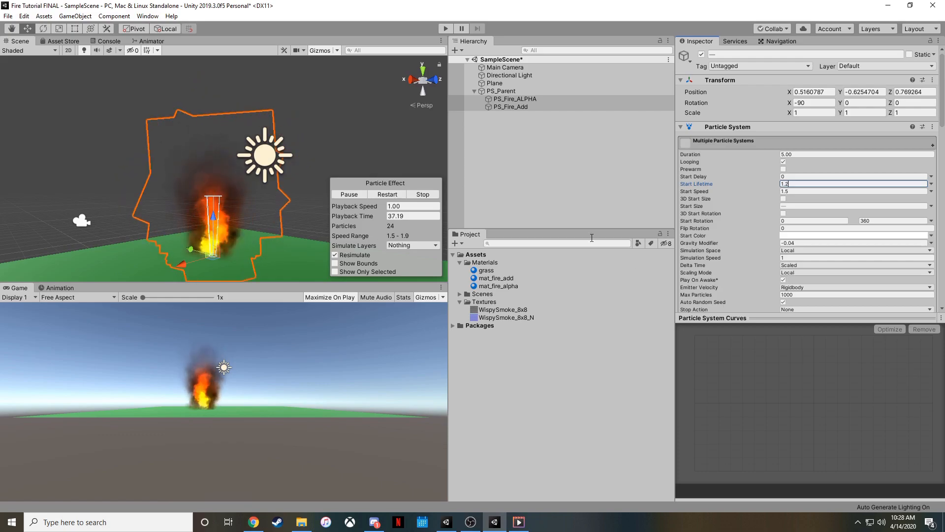
{"action": "left_click", "coordinate": [559, 161]}
{"action": "key", "text": "ctrl+z"}
{"action": "key", "text": "ctrl+z"}
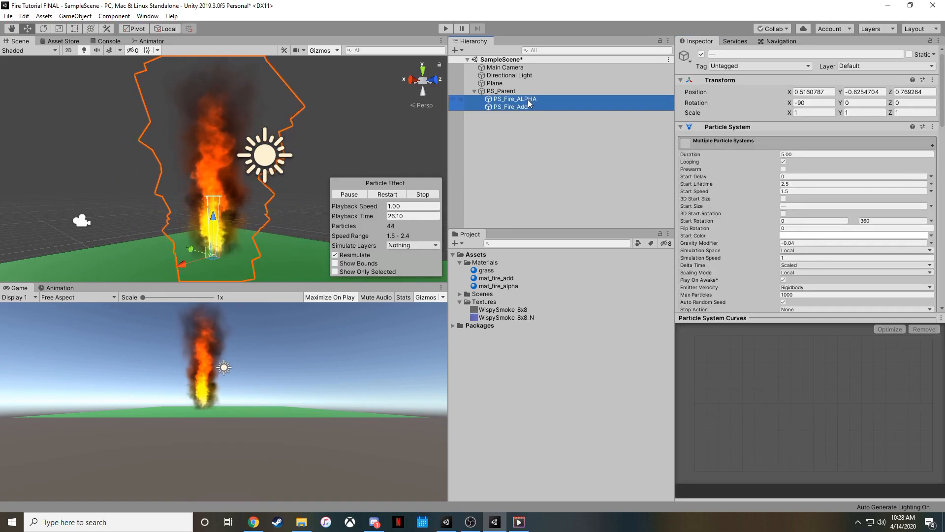
- Set the Start Lifetime of PS_Fire_Add to 1.2 and its Start Size to 1.75
{"action": "left_click", "coordinate": [527, 100]}
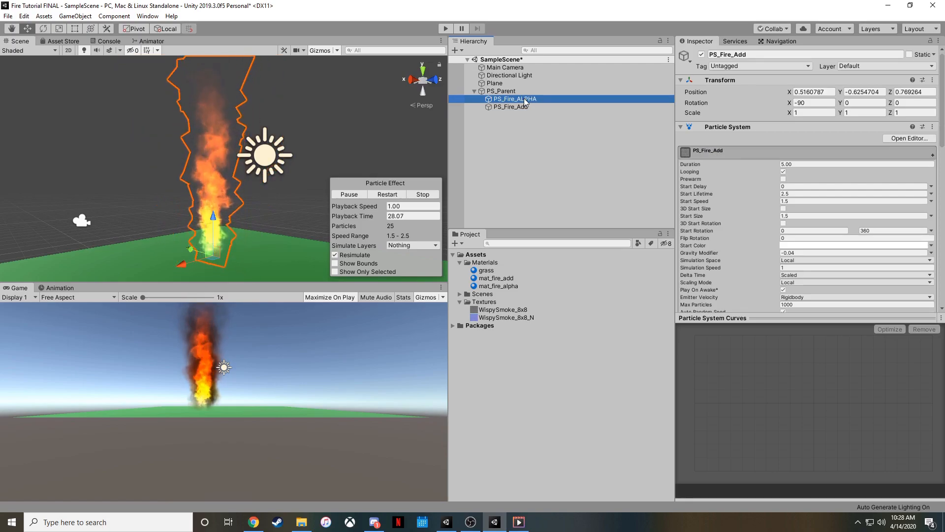
{"action": "left_click", "coordinate": [524, 107]}
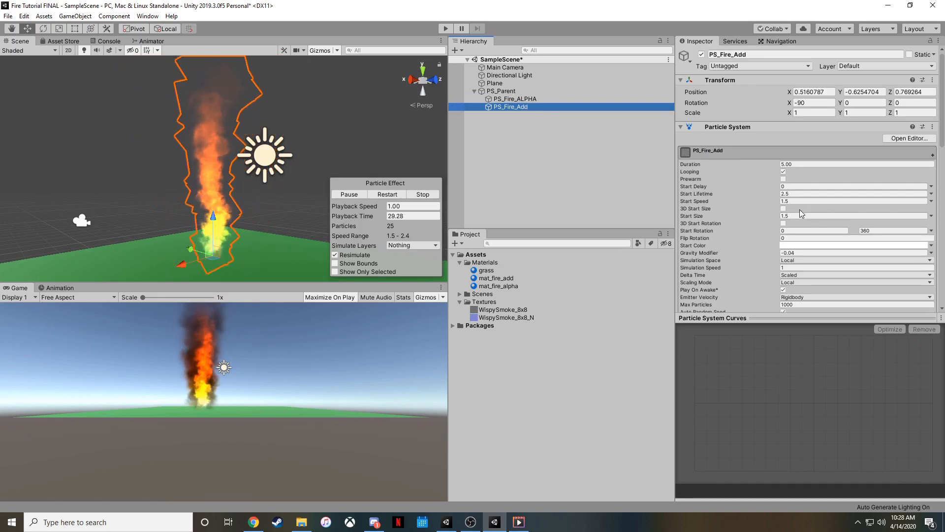
{"action": "left_click", "coordinate": [794, 194]}
{"action": "type", "text": "1.2"}
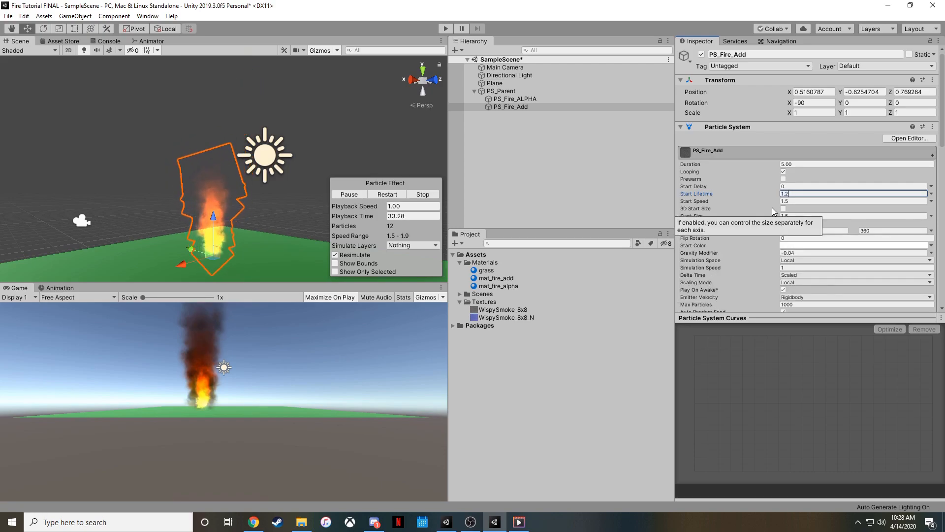
{"action": "left_click", "coordinate": [793, 215]}
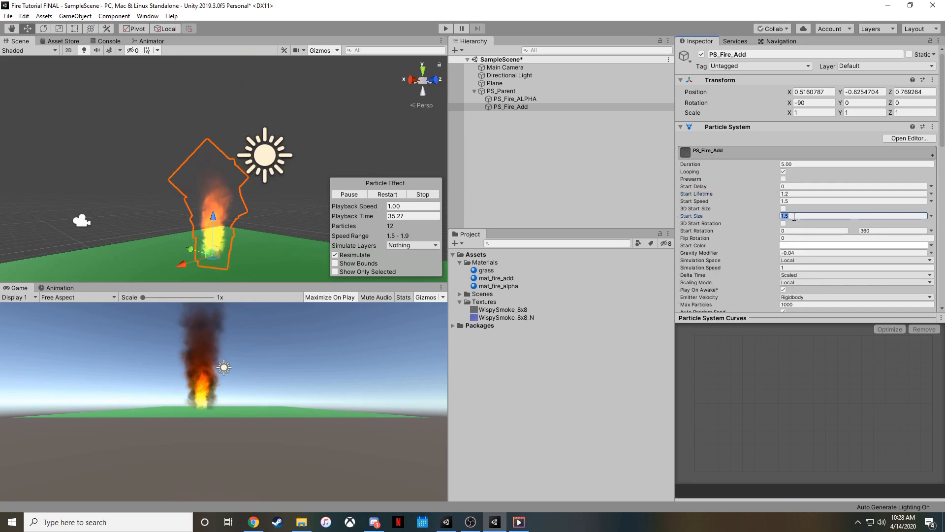
{"action": "type", "text": "1.75"}
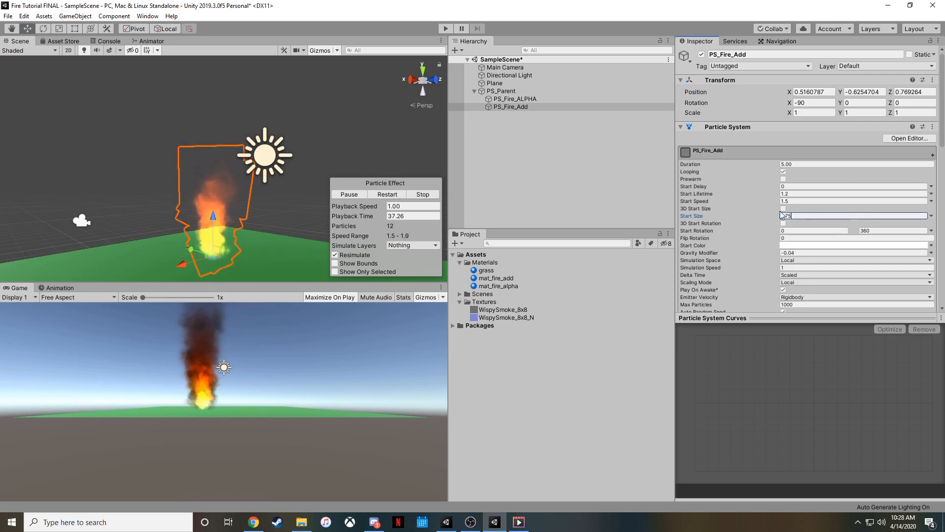
- Preview PS_Fire_ALPHA and PS_Fire_Add playing together in the scene view
{"action": "left_click", "coordinate": [503, 99]}
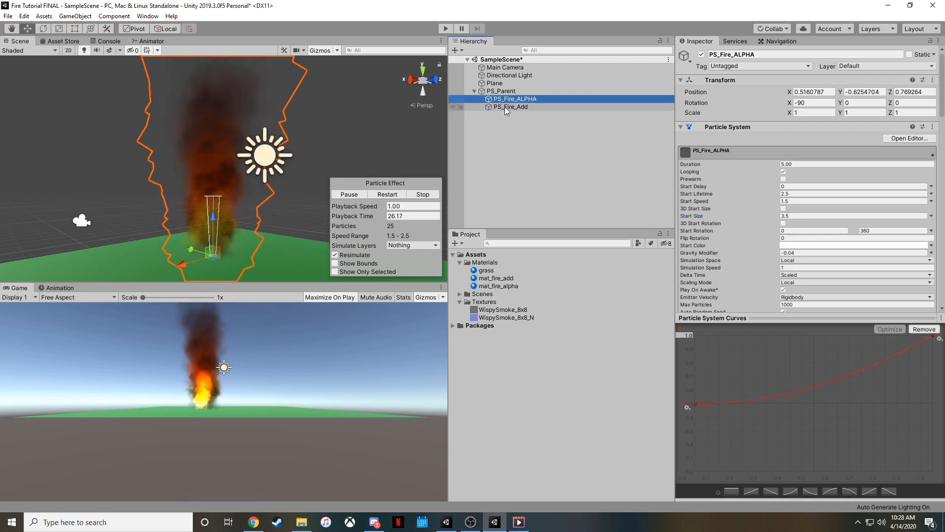
{"action": "left_click", "coordinate": [505, 107], "text": "shift"}
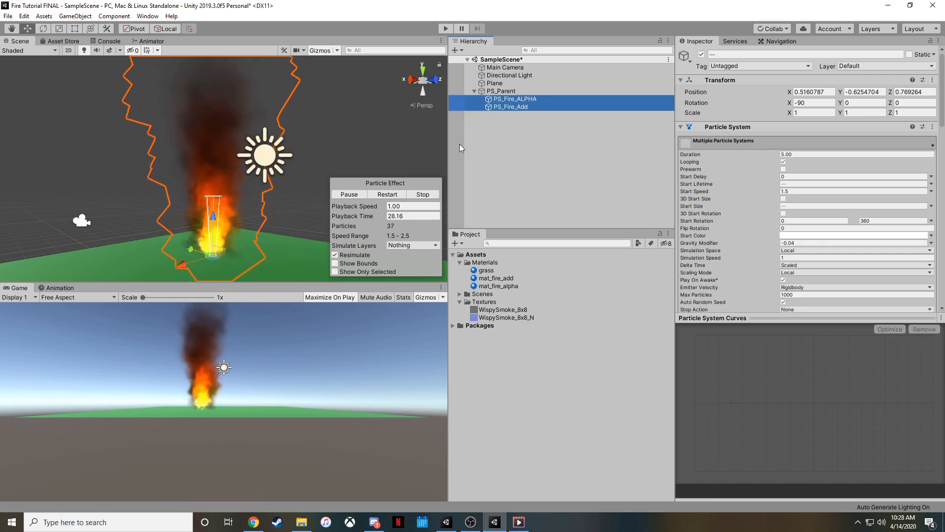
{"action": "right_click_drag", "start_coordinate": [256, 224], "coordinate": [253, 218]}
{"action": "key", "text": "w"}
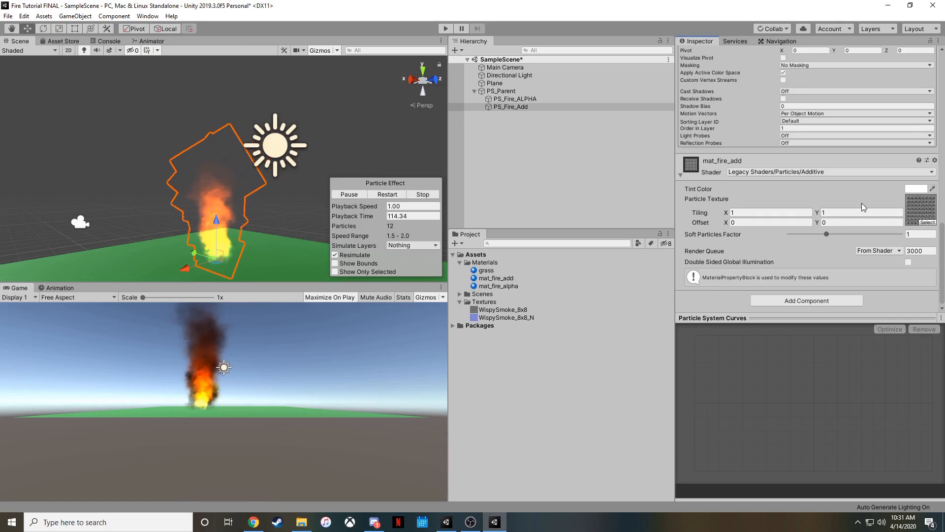
- Darken the tint colour of the mat_fire_add material to mid grey (7E7E7E)
{"action": "left_click", "coordinate": [916, 189]}
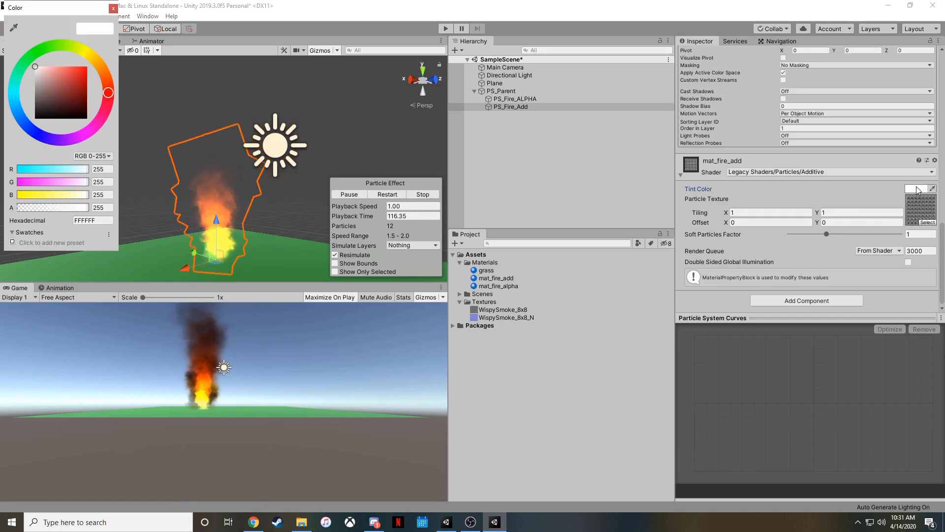
{"action": "mouse_move", "coordinate": [35, 67]}
{"action": "left_mouse_down"}
{"action": "mouse_move", "coordinate": [27, 91]}
{"action": "mouse_move", "coordinate": [7, 97]}
{"action": "left_mouse_up"}
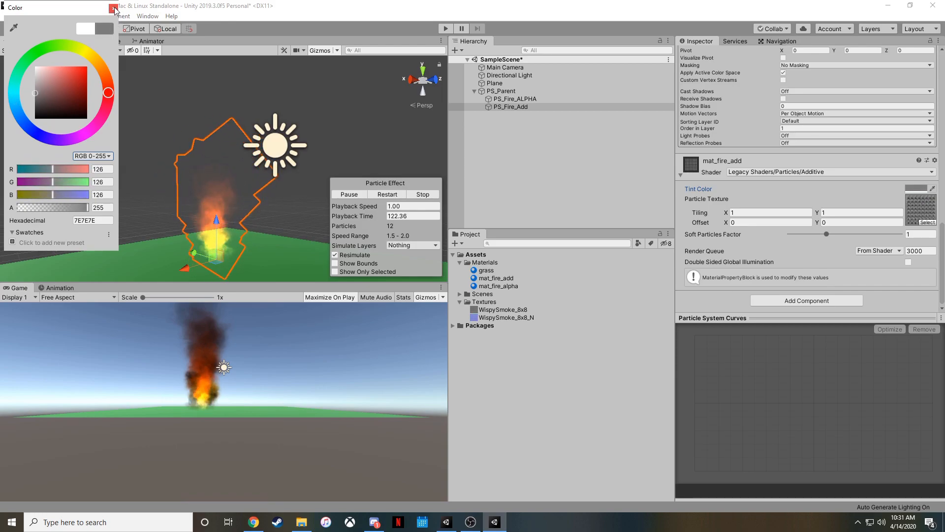
{"action": "left_click", "coordinate": [114, 8]}
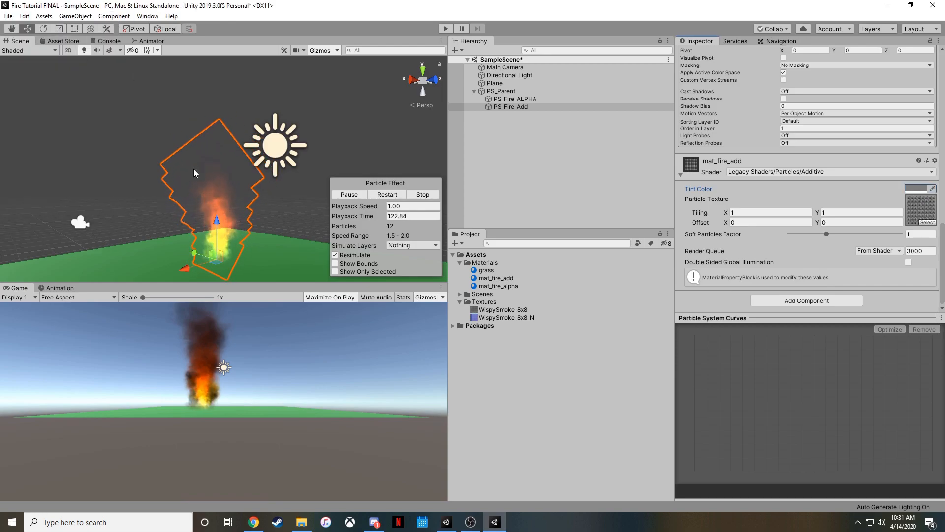
- Preview PS_Fire_ALPHA and PS_Fire_Add playing together in the scene view, and clear the selection
{"action": "left_click", "coordinate": [508, 101], "text": "ctrl"}
{"action": "right_click_drag", "start_coordinate": [279, 220], "coordinate": [260, 199]}
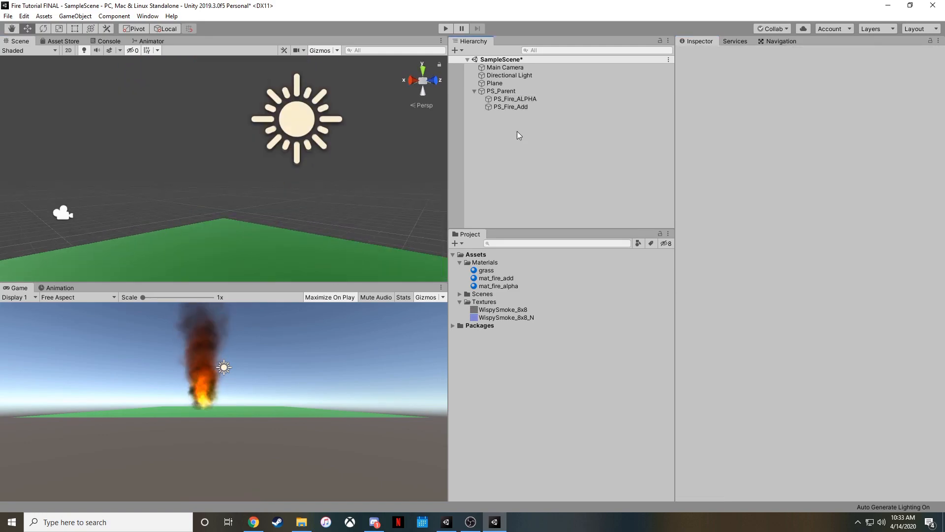
{"action": "left_click", "coordinate": [527, 99]}
{"action": "left_click", "coordinate": [525, 105]}
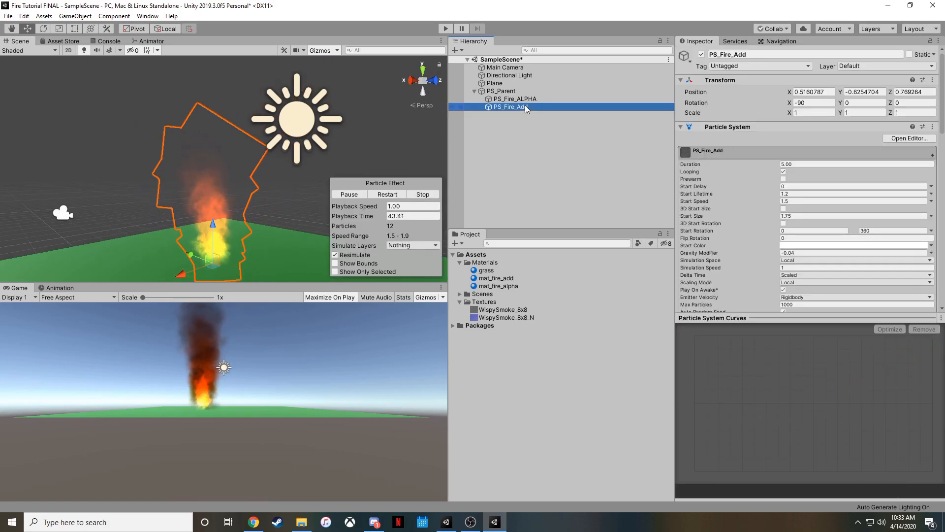
{"action": "left_click", "coordinate": [522, 99], "text": "ctrl"}
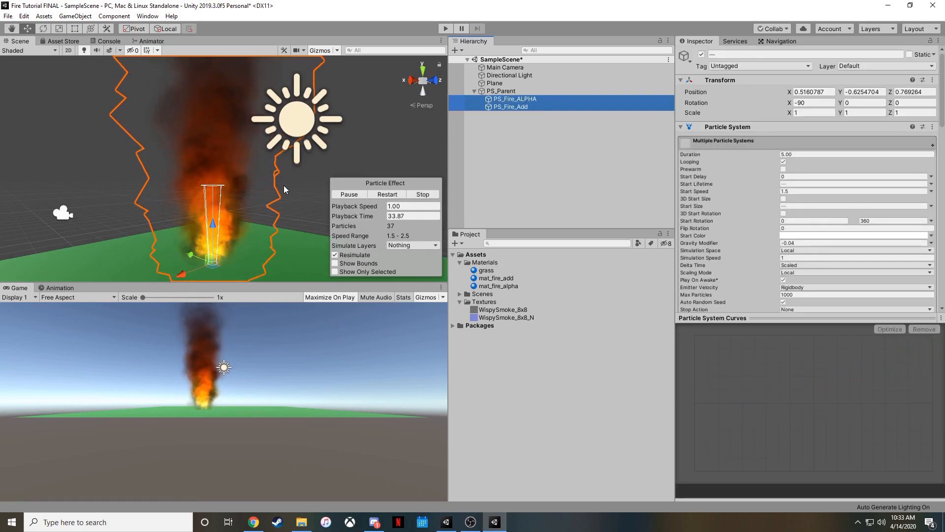
{"action": "right_click_drag", "start_coordinate": [306, 154], "coordinate": [305, 172]}
{"action": "mouse_move", "coordinate": [231, 257]}
{"action": "right_mouse_down"}
{"action": "mouse_move", "coordinate": [250, 255]}
{"action": "mouse_move", "coordinate": [178, 256]}
{"action": "mouse_move", "coordinate": [253, 261]}
{"action": "mouse_move", "coordinate": [240, 273]}
{"action": "right_mouse_up"}
{"action": "left_click", "coordinate": [507, 134]}
- Duplicate the PS_Fire_Add particle system under PS_Parent and rename the copy PS_Fire_Glow
{"action": "right_click", "coordinate": [518, 109]}
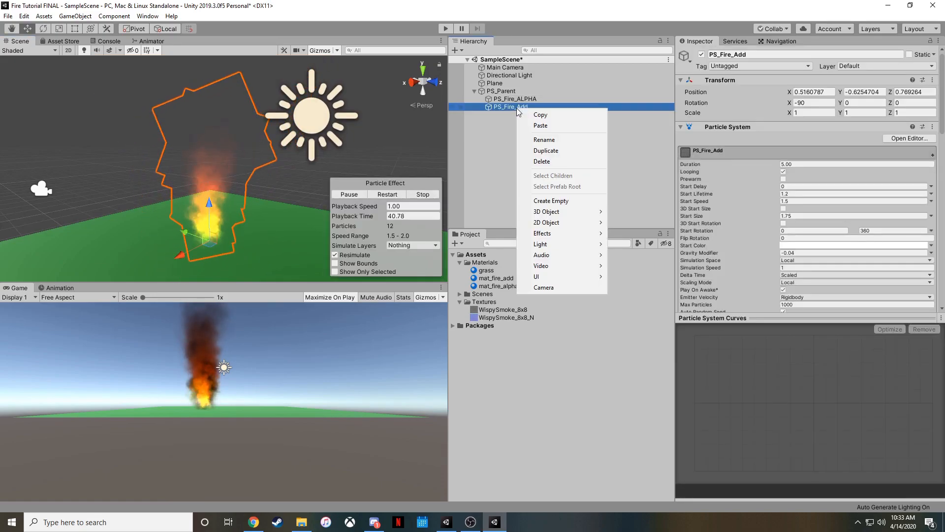
{"action": "left_click", "coordinate": [544, 150]}
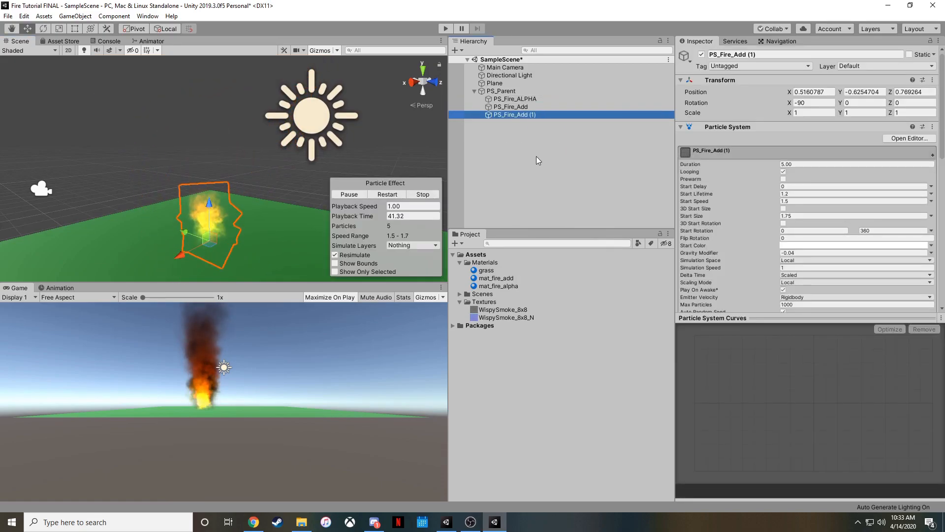
{"action": "left_click", "coordinate": [538, 115]}
{"action": "key", "text": "BackSpace"}
{"action": "key", "text": "BackSpace"}
{"action": "key", "text": "BackSpace"}
{"action": "key", "text": "BackSpace"}
{"action": "key", "text": "BackSpace"}
{"action": "key", "text": "BackSpace"}
{"action": "key", "text": "BackSpace"}
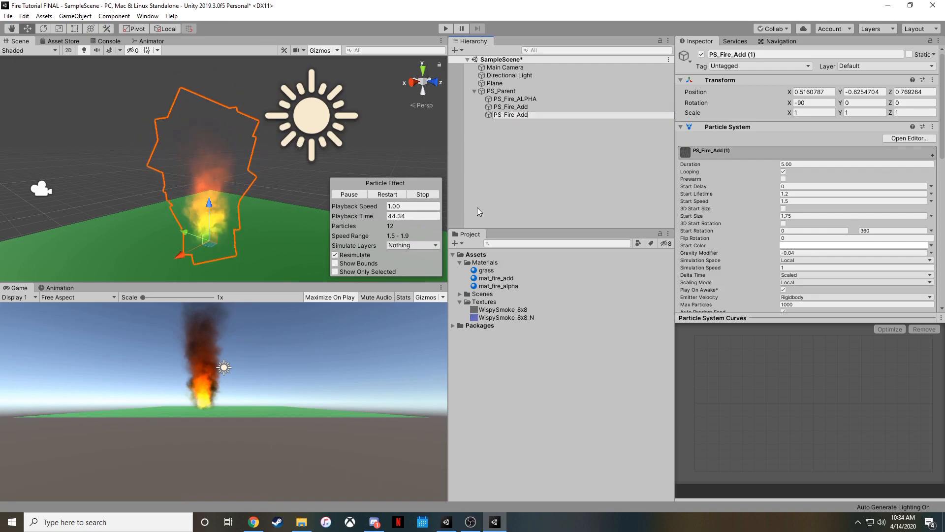
{"action": "type", "text": "gkl"}
{"action": "key", "text": "BackSpace"}
{"action": "key", "text": "BackSpace"}
{"action": "key", "text": "BackSpace"}
{"action": "type", "text": "Glow"}
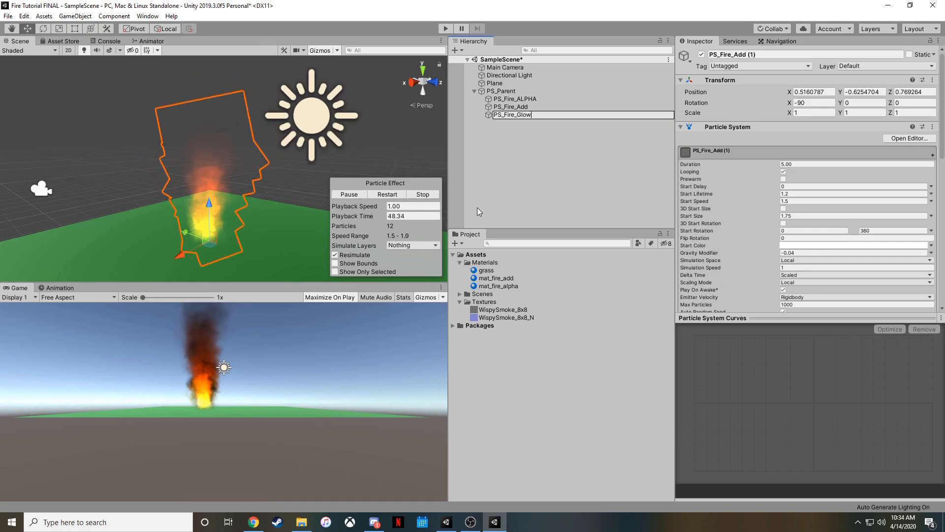
{"action": "key", "text": "Return"}
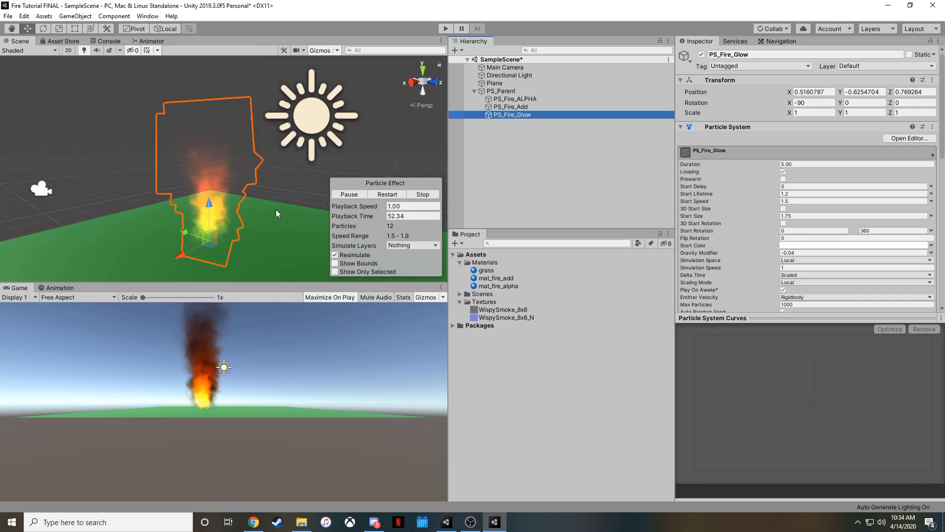
{"action": "right_click_drag", "start_coordinate": [278, 210], "coordinate": [259, 201]}
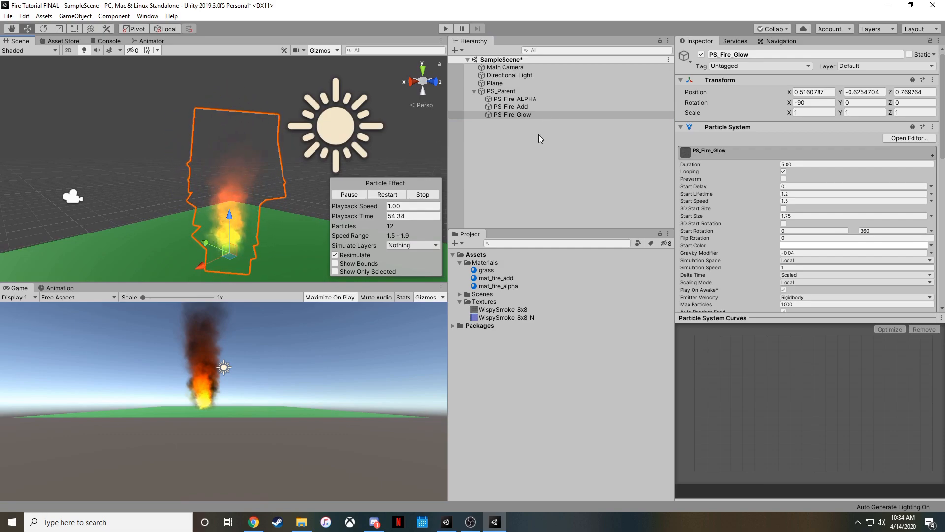
{"action": "right_click", "coordinate": [498, 287]}
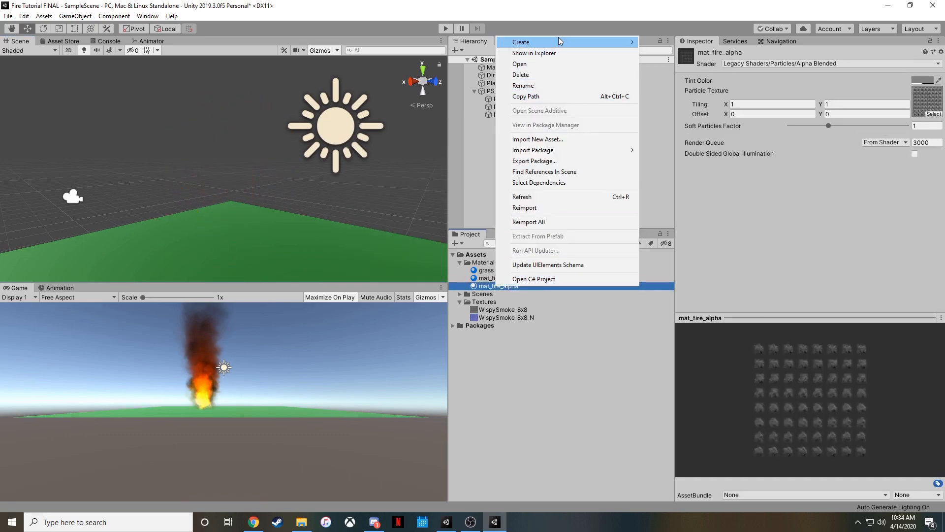
{"action": "mouse_move", "coordinate": [561, 42]}
{"action": "left_click", "coordinate": [665, 176]}
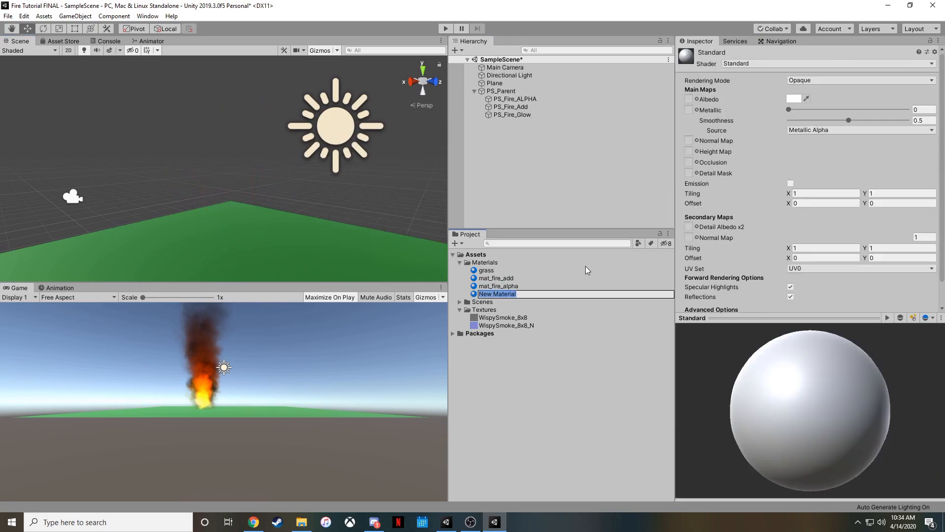
{"action": "type", "text": "mat_fire_glow"}
{"action": "key", "text": "Return"}
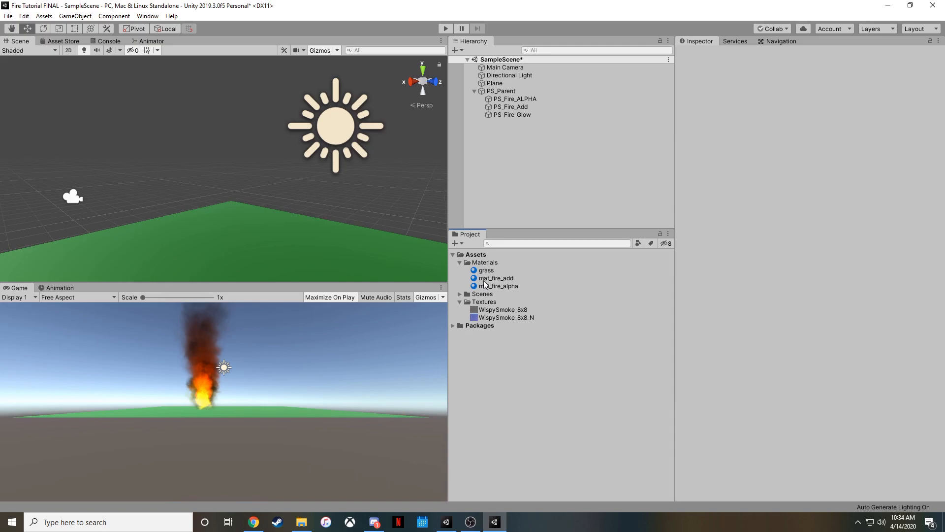
- Duplicate the mat_fire_add material in the Materials folder and rename the copy mat_fire_glow
{"action": "left_click", "coordinate": [485, 279]}
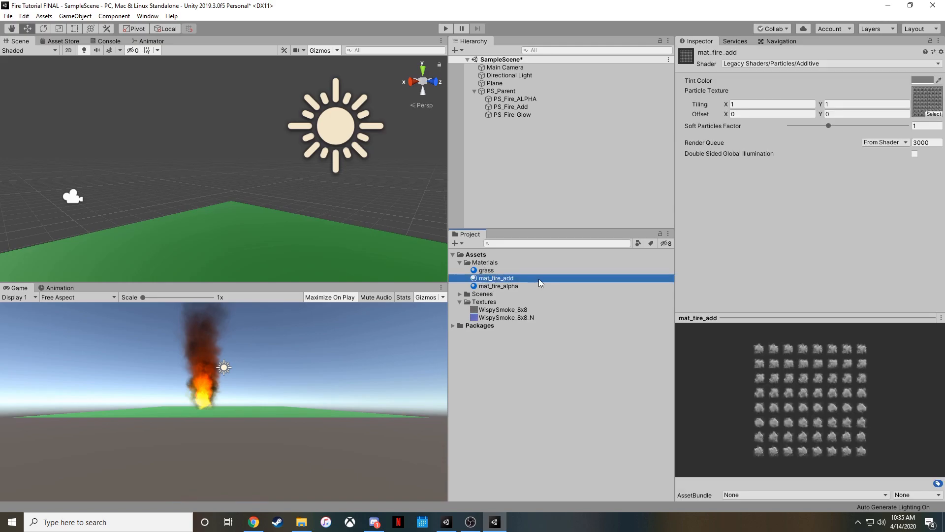
{"action": "key", "text": "ctrl+d"}
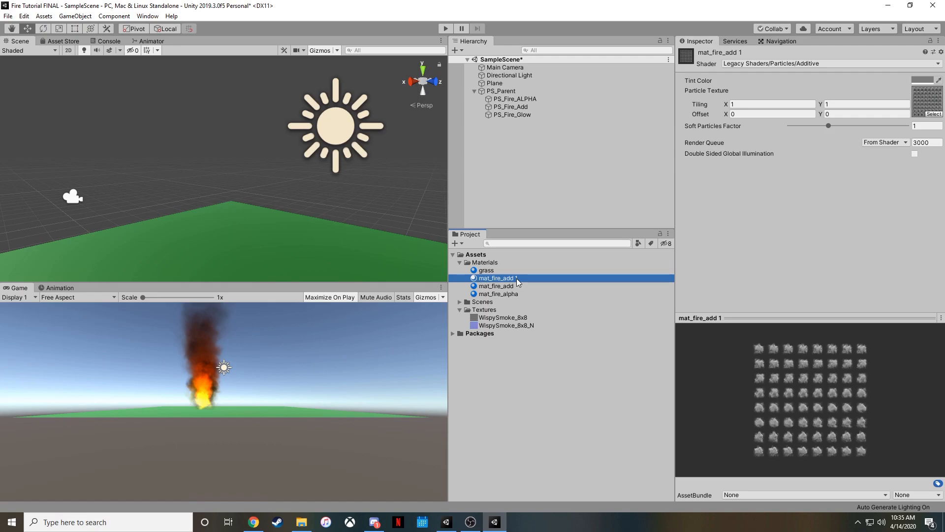
{"action": "left_click", "coordinate": [516, 278]}
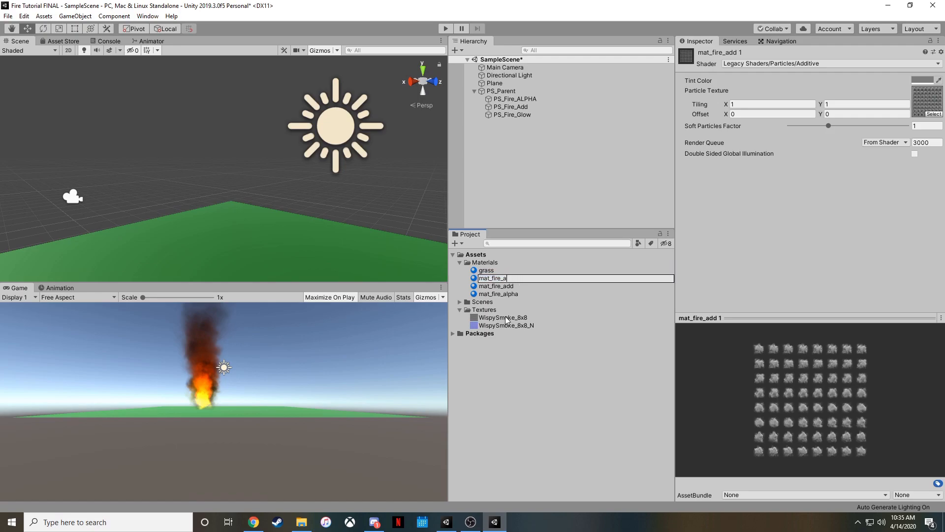
{"action": "type", "text": "mat_fire_glow"}
{"action": "key", "text": "Return"}
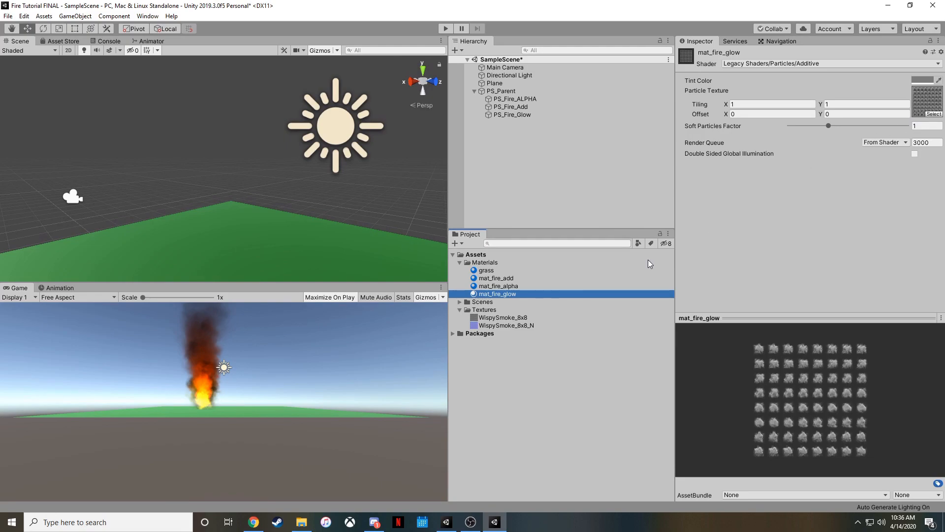
- Set the particle texture of the mat_fire_glow material to Default-Particle
{"action": "left_click", "coordinate": [938, 115]}
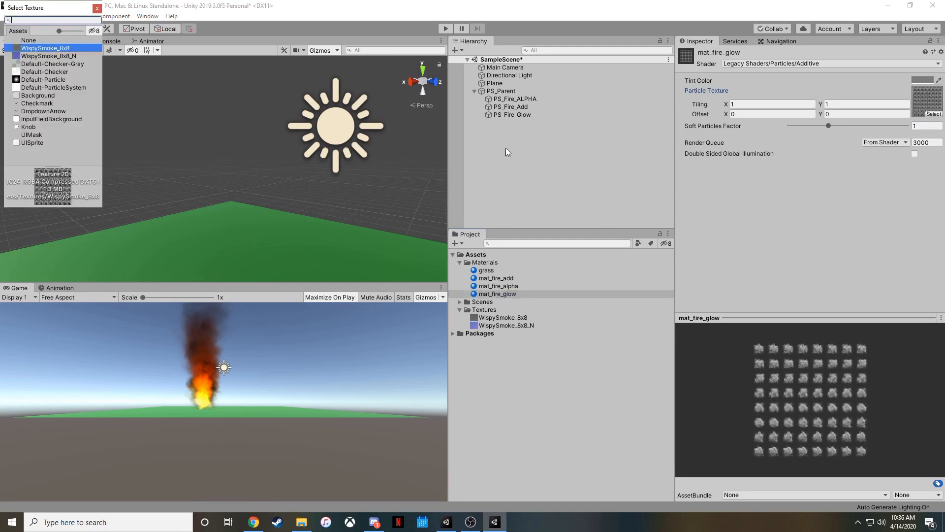
{"action": "left_click", "coordinate": [36, 80]}
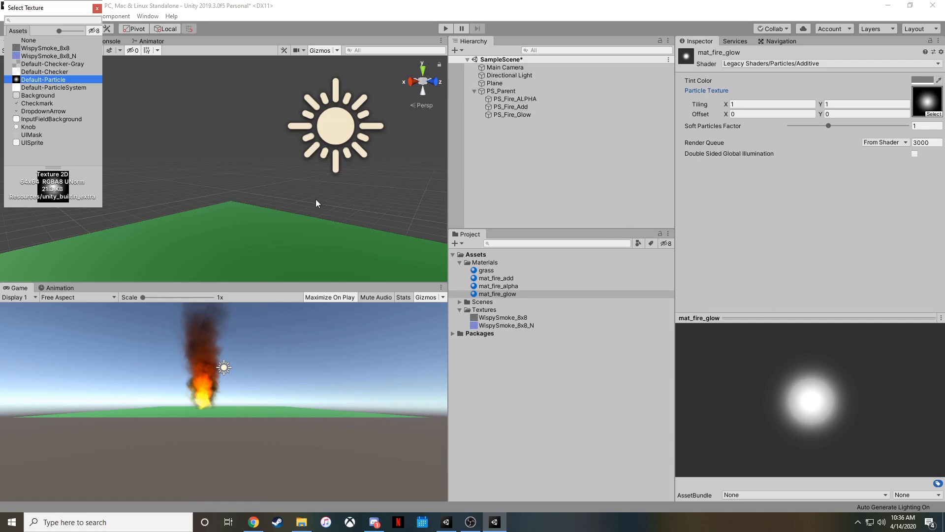
{"action": "left_click", "coordinate": [97, 8]}
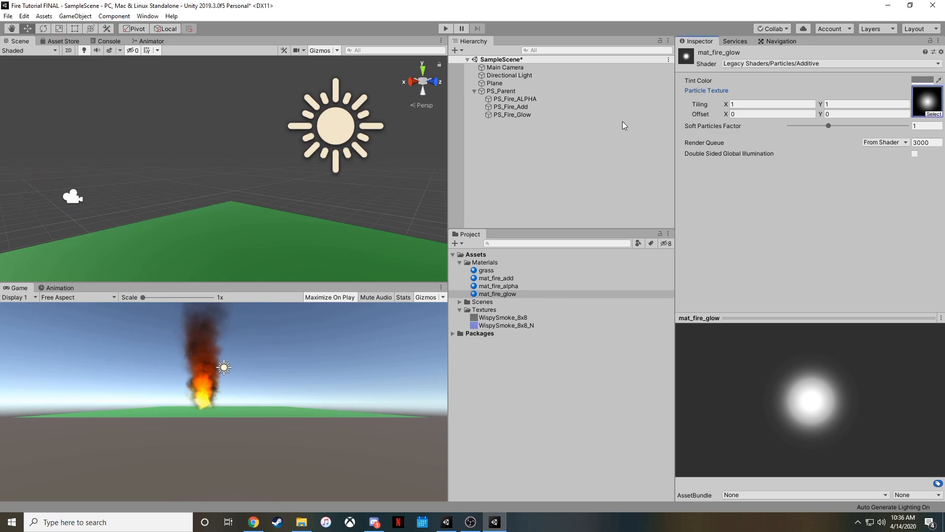
- Assign mat_fire_glow as the renderer material of PS_Fire_Glow and disable its Texture Sheet Animation module
{"action": "left_click", "coordinate": [509, 115]}
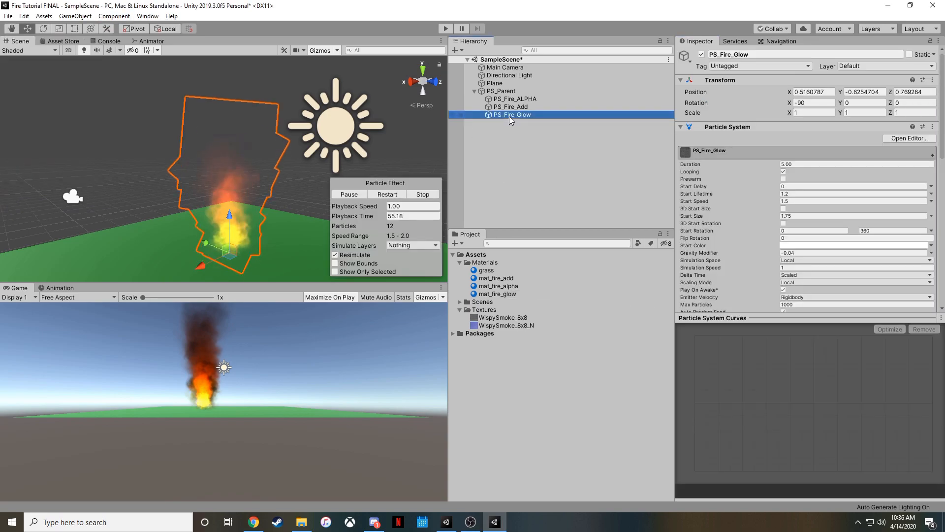
{"action": "scroll", "coordinate": [748, 187], "scroll_direction": "down", "scroll_amount": 10}
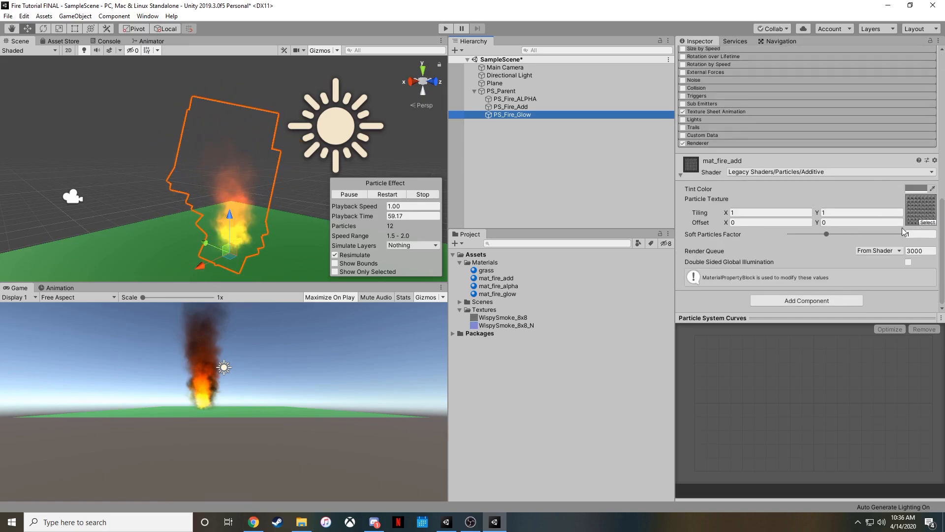
{"action": "left_click", "coordinate": [680, 174]}
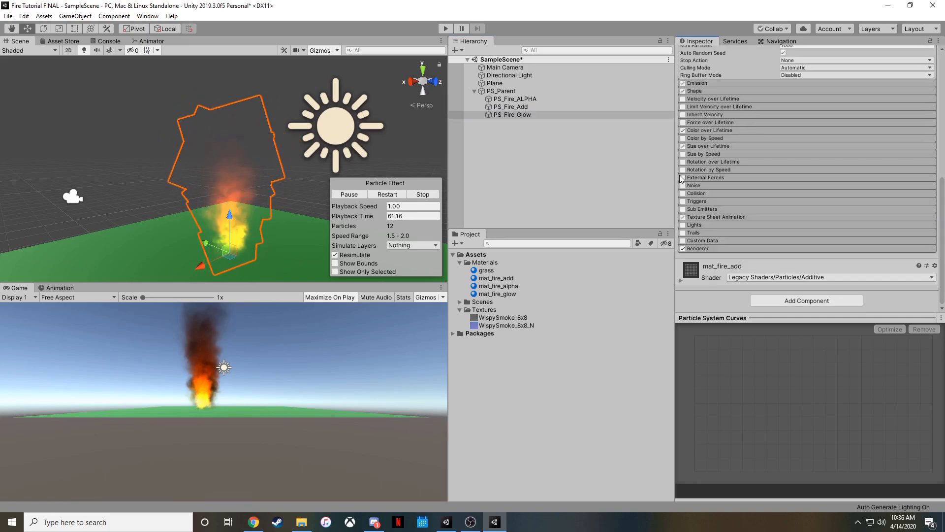
{"action": "left_click", "coordinate": [702, 248]}
{"action": "scroll", "coordinate": [738, 196], "scroll_direction": "down", "scroll_amount": 4}
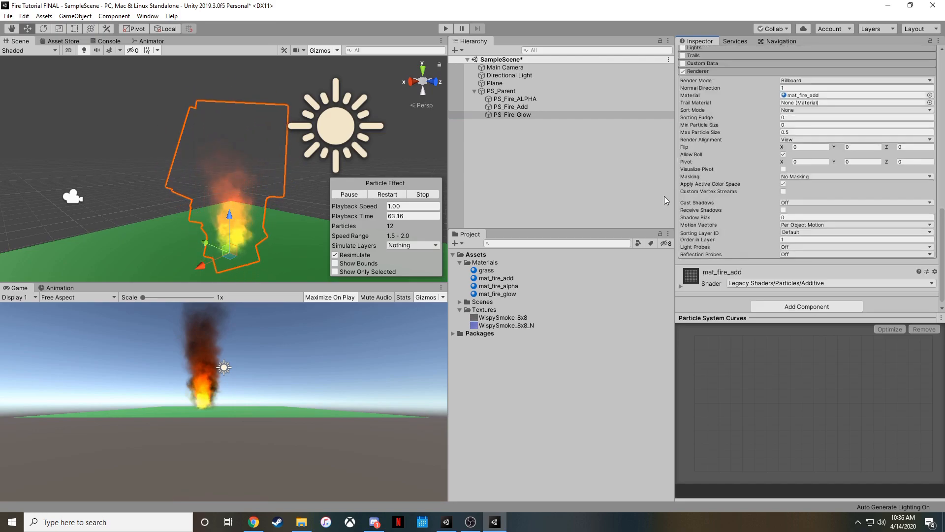
{"action": "left_click", "coordinate": [505, 295]}
{"action": "left_click_drag", "start_coordinate": [504, 298], "coordinate": [817, 96]}
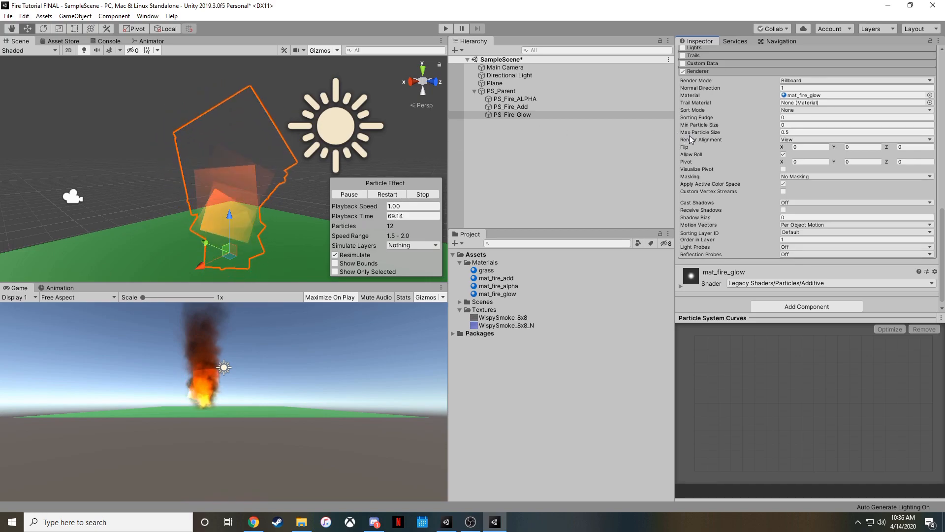
{"action": "scroll", "coordinate": [697, 149], "scroll_direction": "up", "scroll_amount": 3}
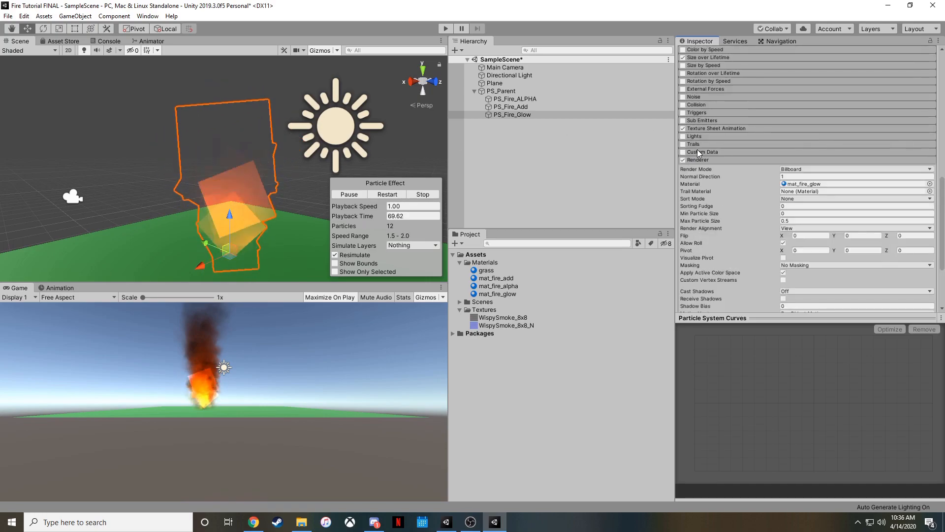
{"action": "left_click", "coordinate": [682, 129]}
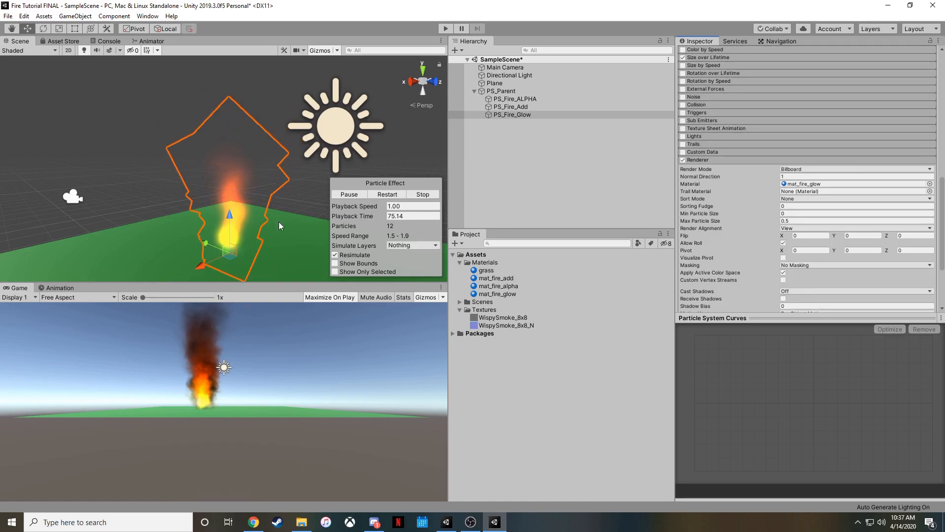
- Set the Start Size of PS_Fire_Glow to 4
{"action": "scroll", "coordinate": [728, 196], "scroll_direction": "up", "scroll_amount": 10}
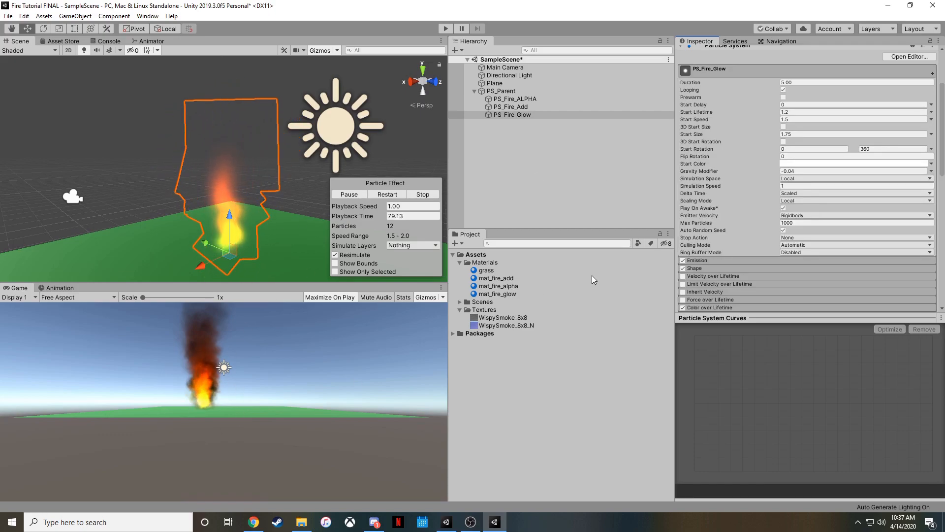
{"action": "left_click", "coordinate": [796, 120]}
{"action": "left_click", "coordinate": [797, 133]}
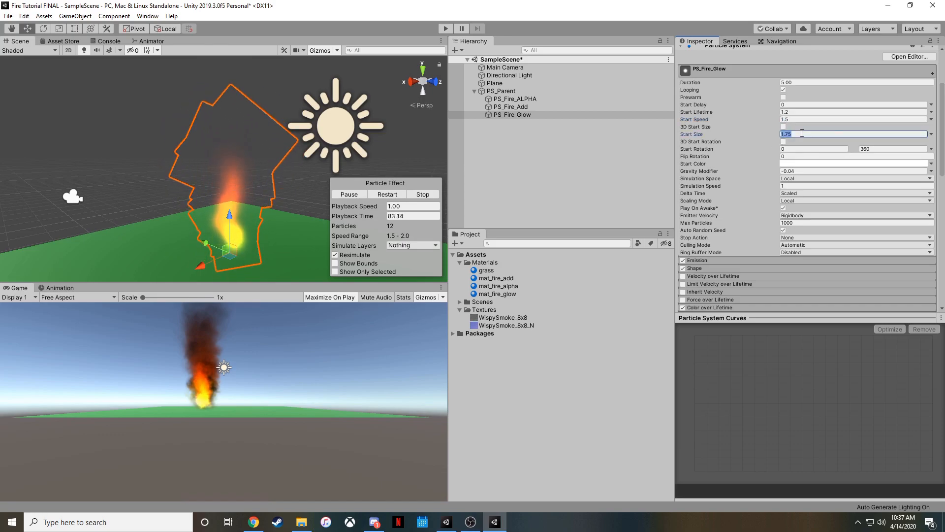
{"action": "type", "text": "4"}
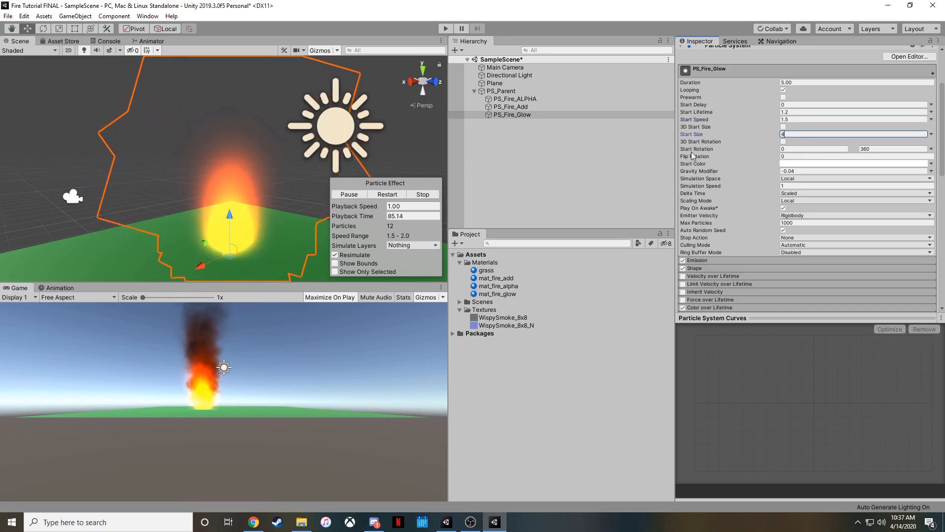
- Preview PS_Fire_ALPHA, PS_Fire_Add and PS_Fire_Glow playing together in the scene view
{"action": "left_click", "coordinate": [510, 99]}
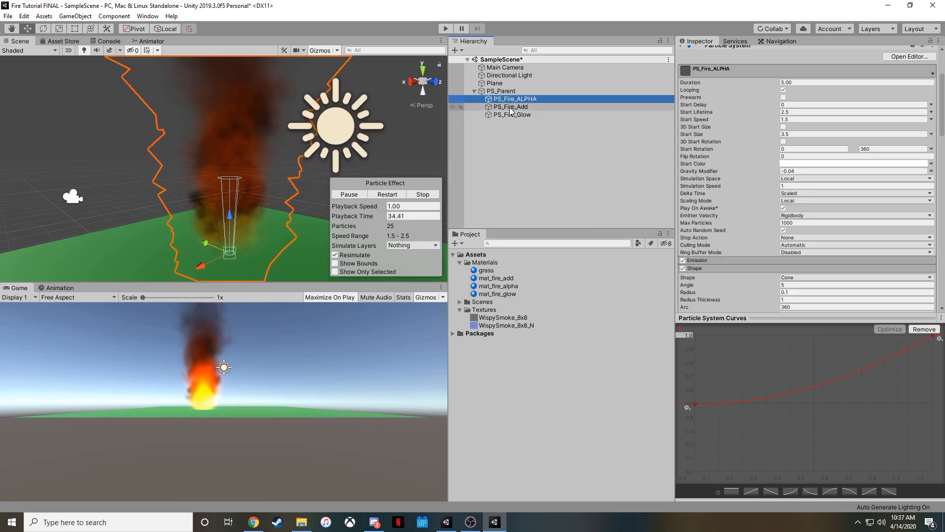
{"action": "left_click", "coordinate": [512, 114], "text": "shift"}
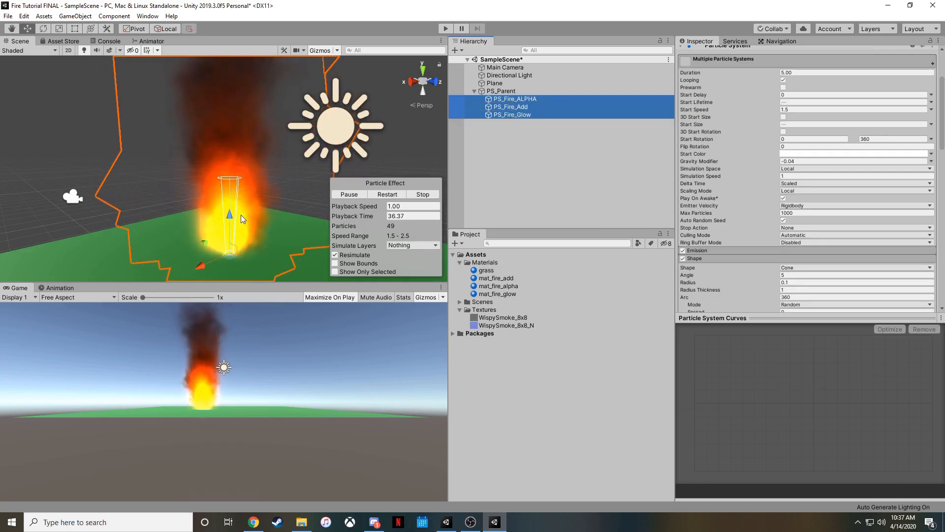
{"action": "left_click_drag", "start_coordinate": [270, 219], "coordinate": [286, 206], "text": "alt"}
{"action": "right_click_drag", "start_coordinate": [286, 204], "coordinate": [288, 204]}
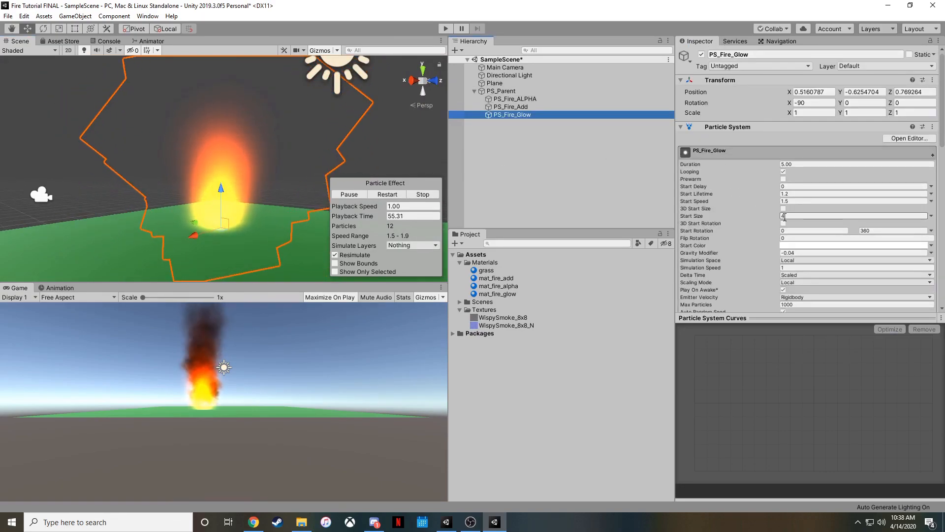
- Set the Start Speed of PS_Fire_Glow to 2.5
{"action": "left_click", "coordinate": [792, 201]}
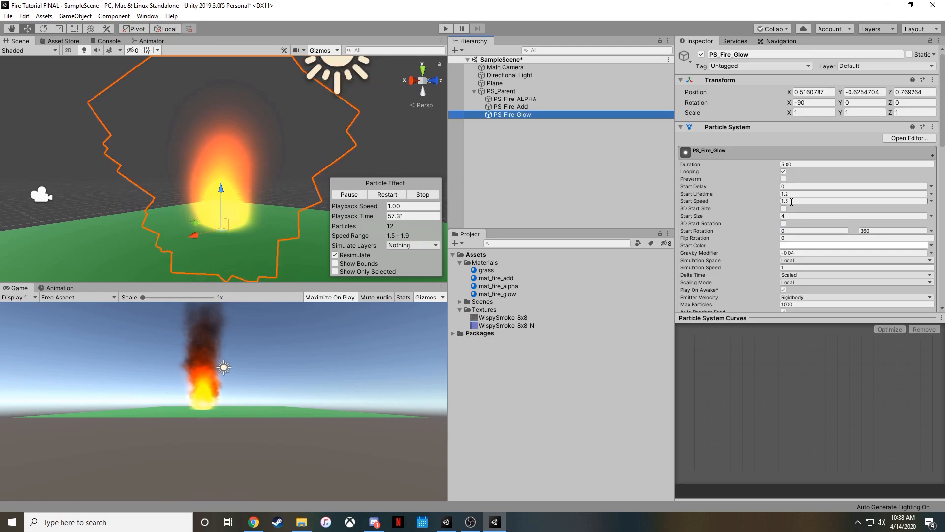
{"action": "left_click", "coordinate": [792, 201]}
{"action": "type", "text": "2.5"}
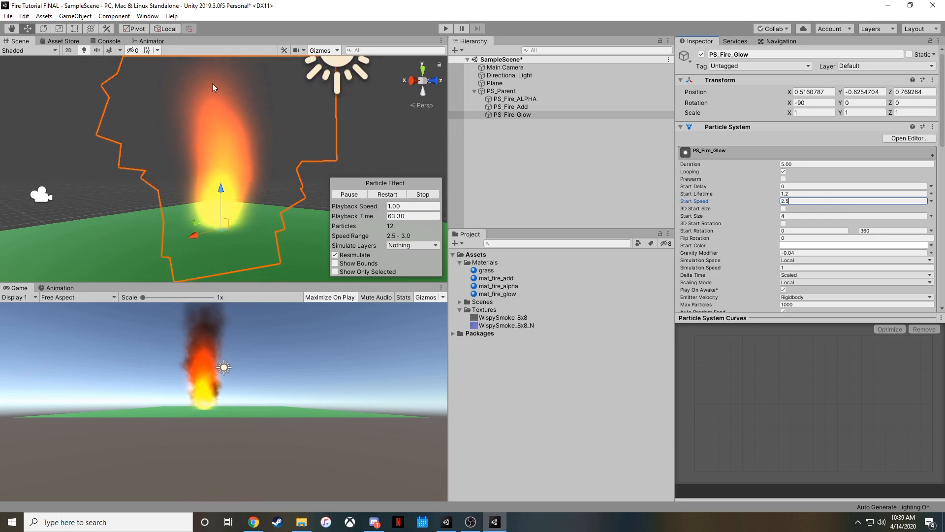
{"action": "scroll", "coordinate": [734, 204], "scroll_direction": "down", "scroll_amount": 10}
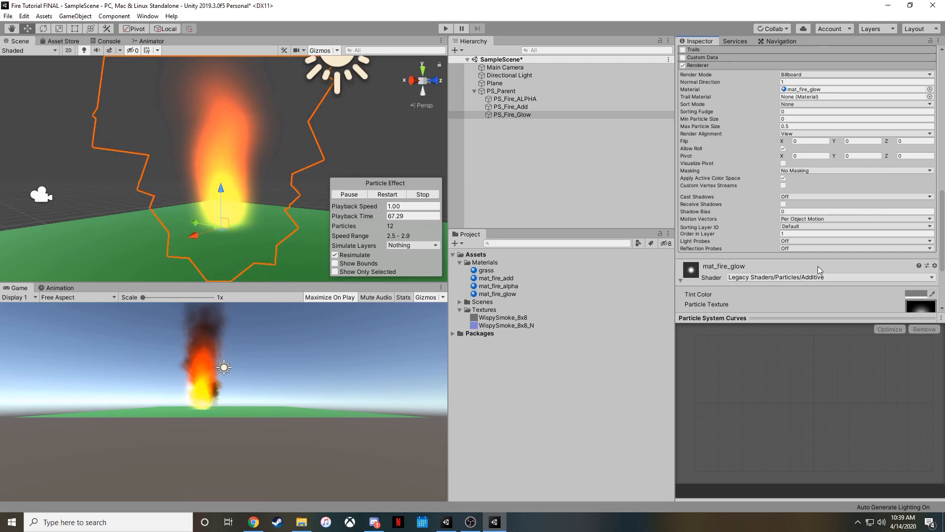
- Darken the Tint Color of the mat_fire_glow material to dark grey 3D3D3D
{"action": "left_click", "coordinate": [879, 266]}
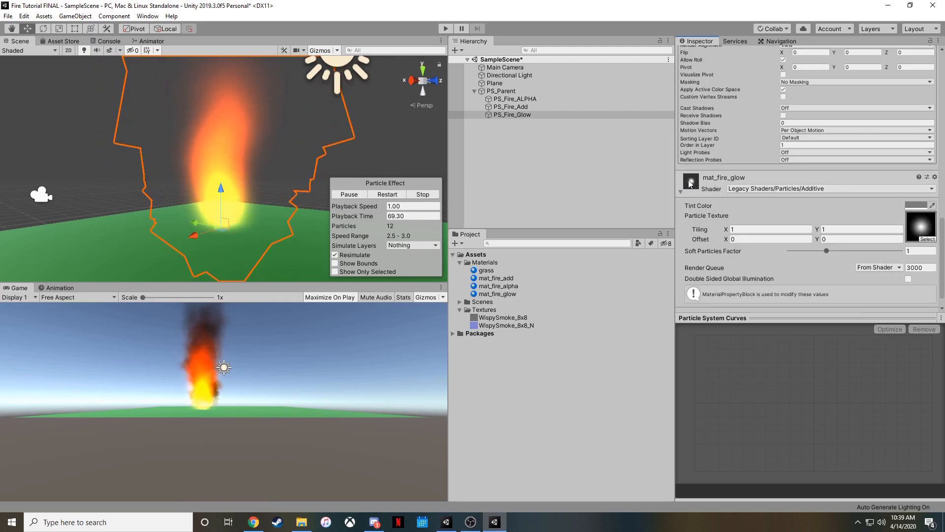
{"action": "left_click", "coordinate": [915, 209]}
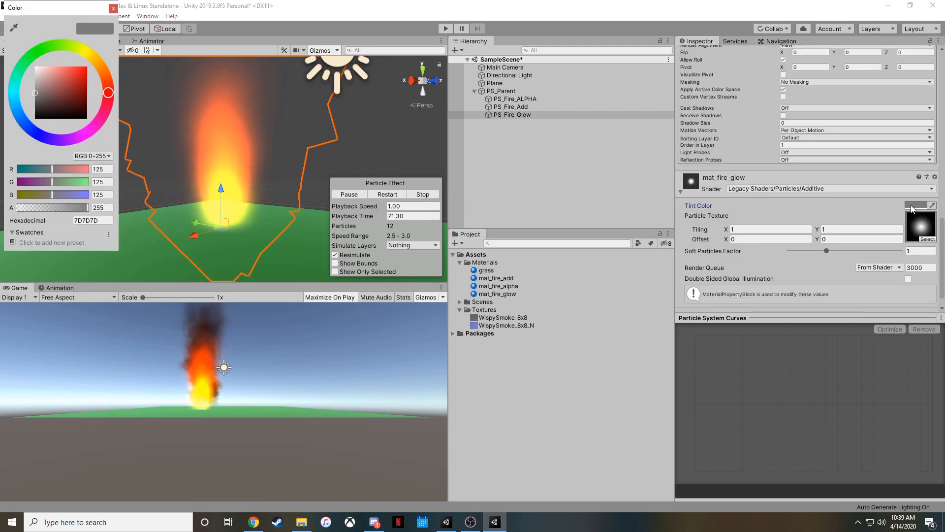
{"action": "left_click_drag", "start_coordinate": [47, 98], "coordinate": [22, 111]}
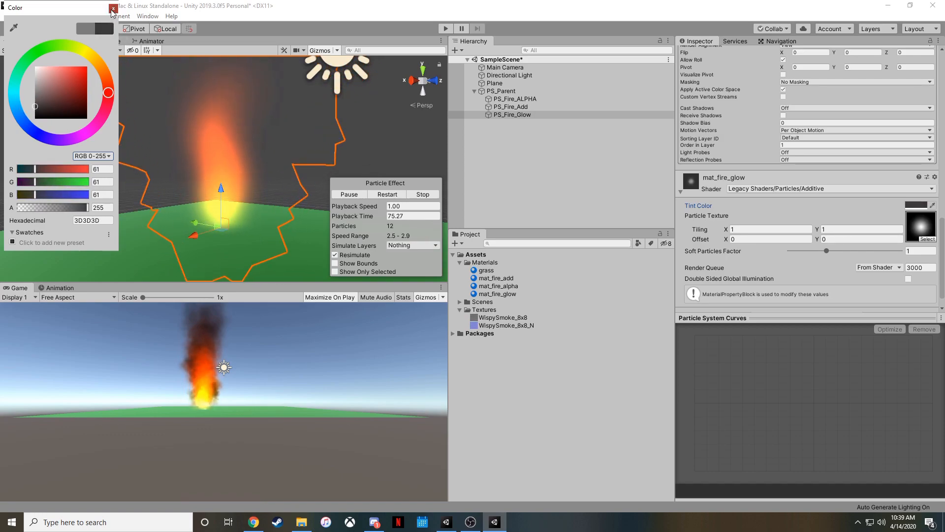
{"action": "left_click", "coordinate": [114, 8]}
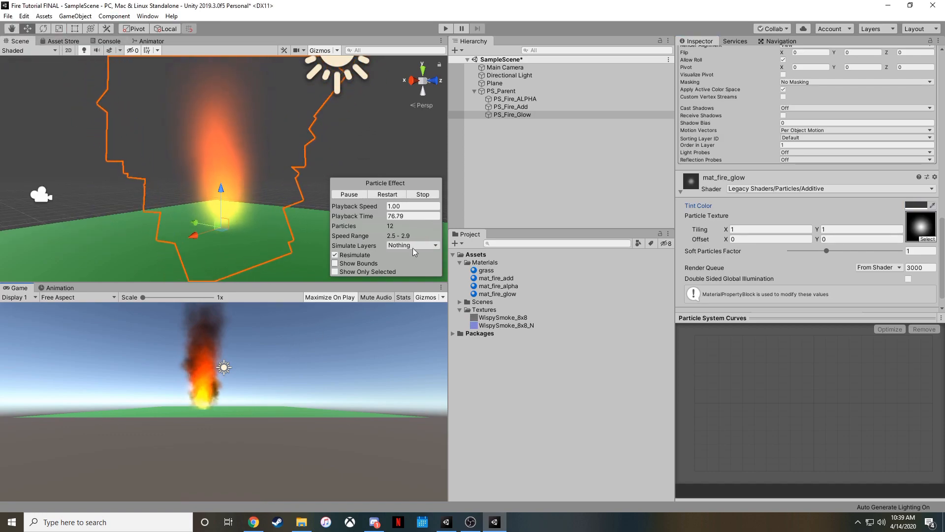
- Preview PS_Fire_ALPHA, PS_Fire_Add and PS_Fire_Glow together to check the dimmed glow in the scene view
{"action": "left_click", "coordinate": [520, 100]}
{"action": "left_click", "coordinate": [520, 115], "text": "shift"}
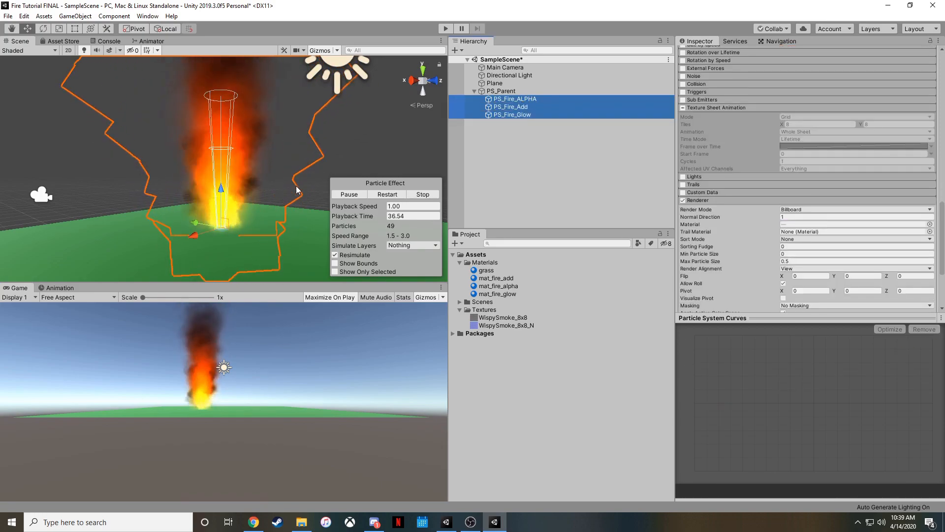
{"action": "left_click_drag", "start_coordinate": [305, 140], "coordinate": [404, 163], "text": "alt"}
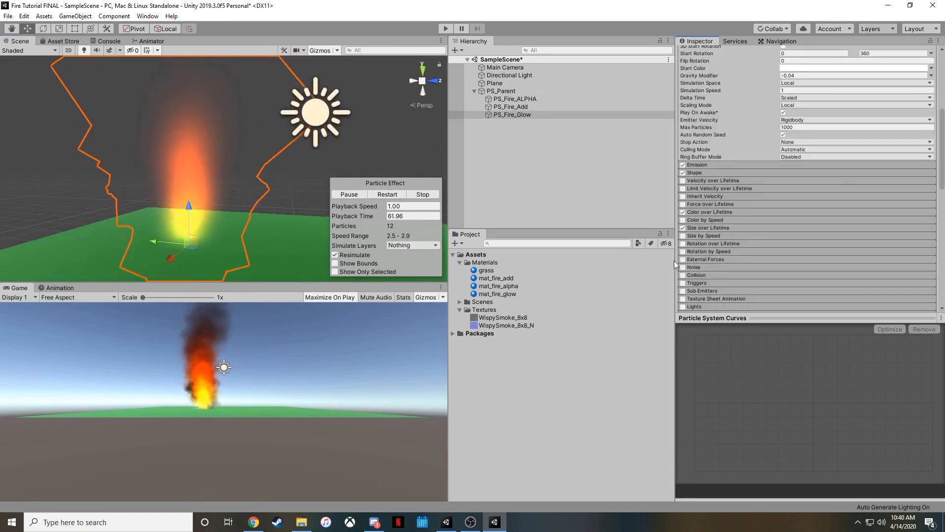
- Raise the starting point of the Size over Lifetime curve of PS_Fire_Glow slightly
{"action": "left_click", "coordinate": [727, 227]}
{"action": "left_click", "coordinate": [784, 242]}
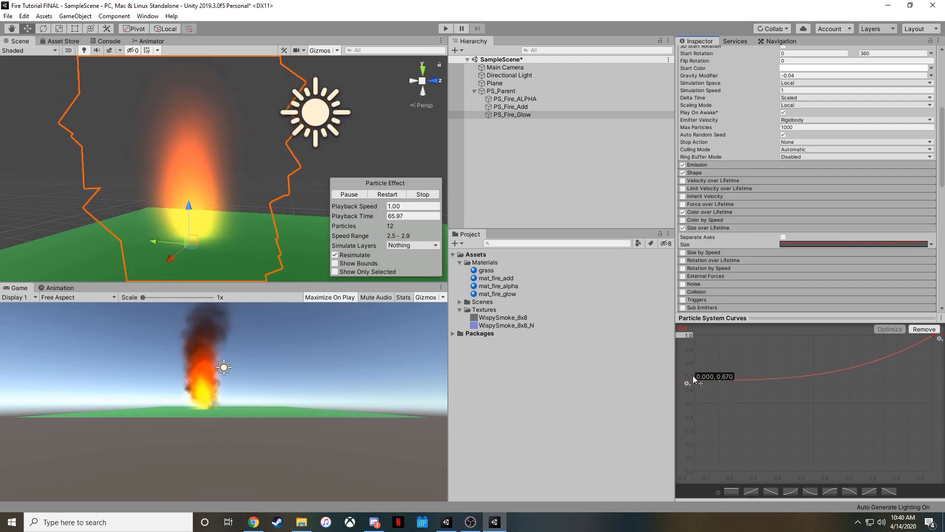
{"action": "left_click_drag", "start_coordinate": [693, 375], "coordinate": [692, 377]}
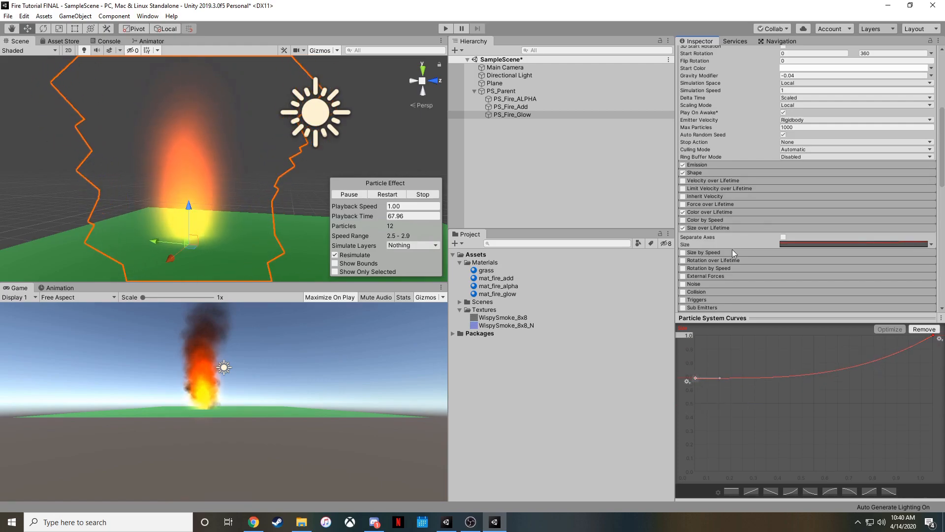
- Set the Start Size of PS_Fire_Glow to 4.5 and its Start Speed to 2
{"action": "scroll", "coordinate": [746, 232], "scroll_direction": "up", "scroll_amount": 6}
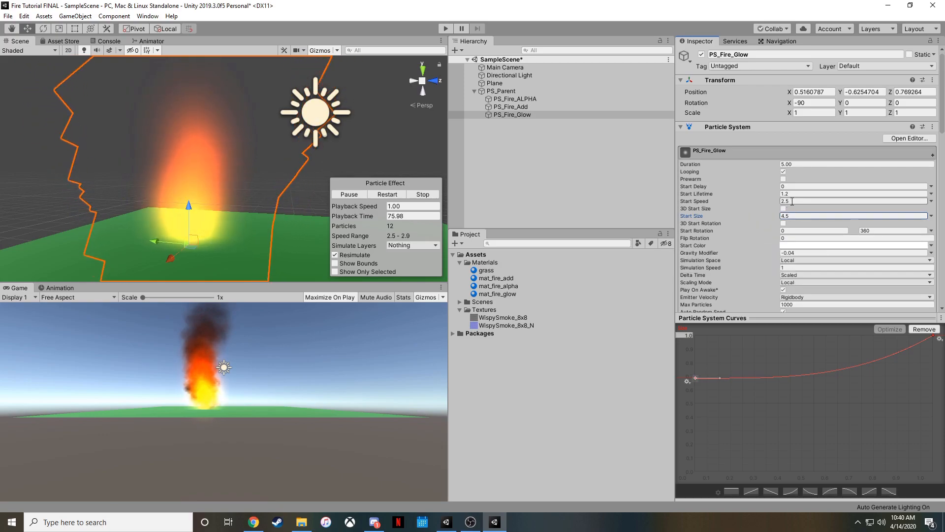
{"action": "left_click", "coordinate": [793, 201]}
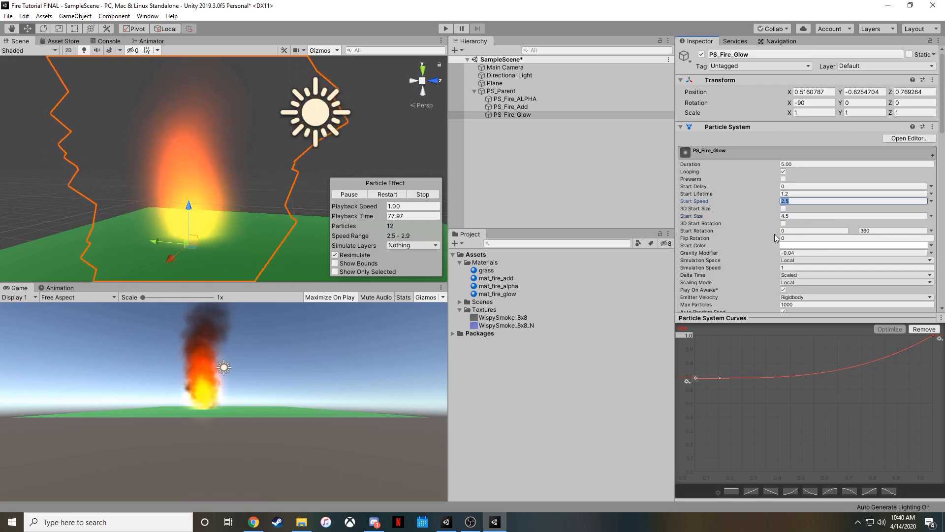
{"action": "type", "text": "3"}
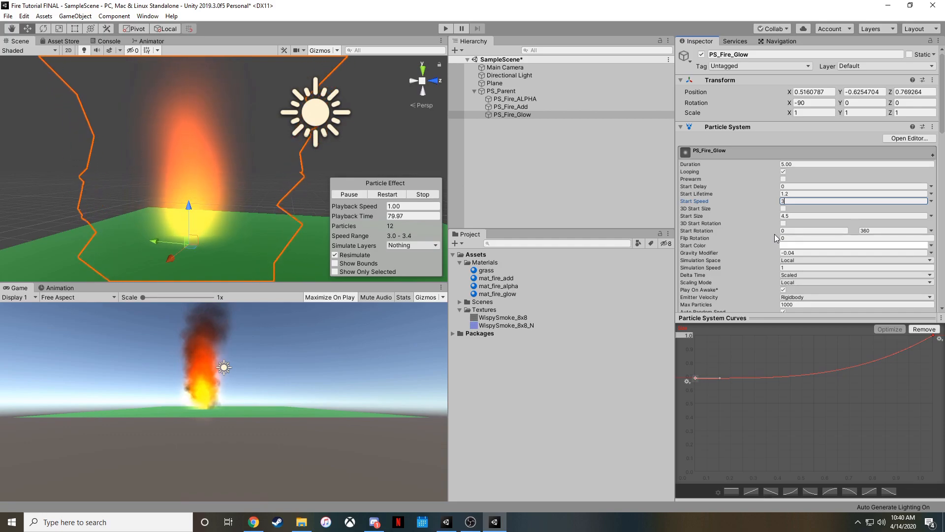
{"action": "key", "text": "BackSpace"}
{"action": "type", "text": "2"}
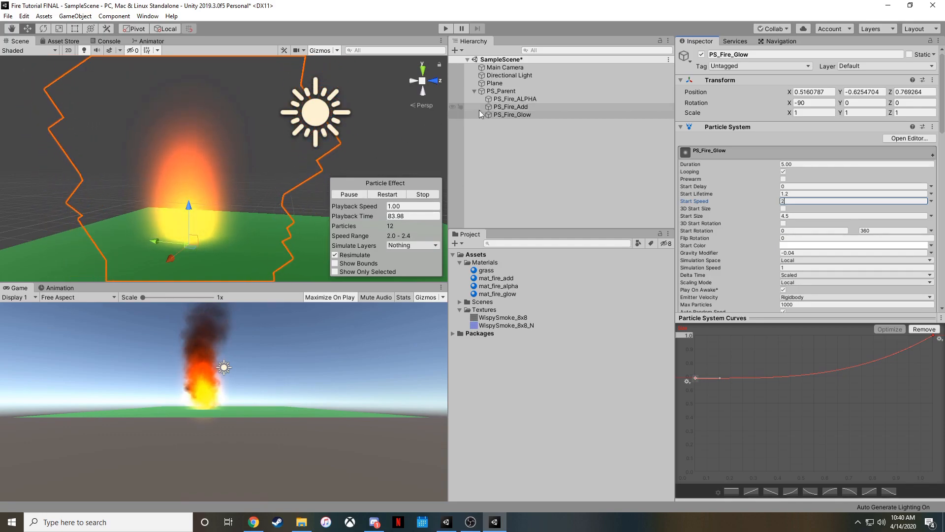
- Play all three fire particle systems together and inspect the combined effect from another scene view angle
{"action": "left_click", "coordinate": [504, 100], "text": "shift"}
{"action": "right_click_drag", "start_coordinate": [267, 182], "coordinate": [253, 172]}
{"action": "key", "text": "s"}
{"action": "key", "text": "w"}
{"action": "left_click", "coordinate": [253, 169]}
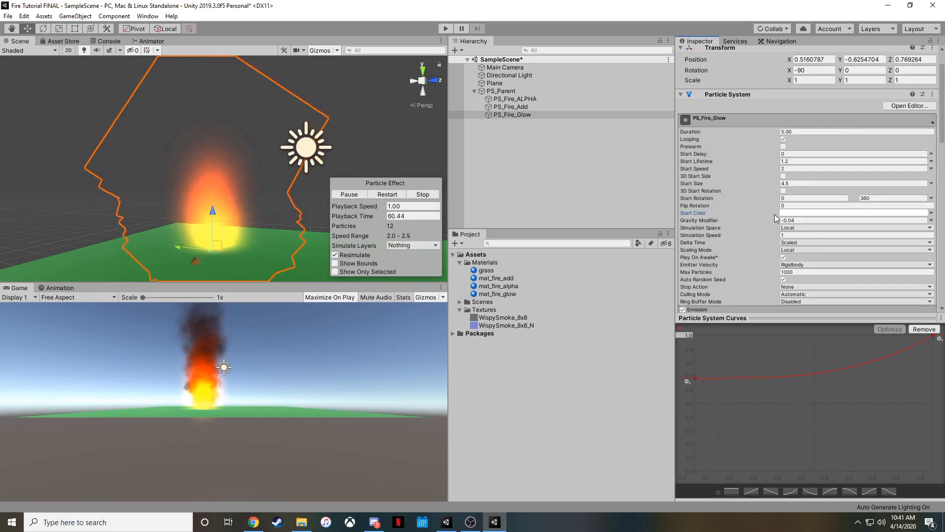
- Set the Start Color of PS_Fire_Glow to a saturated orange
{"action": "left_click", "coordinate": [786, 212]}
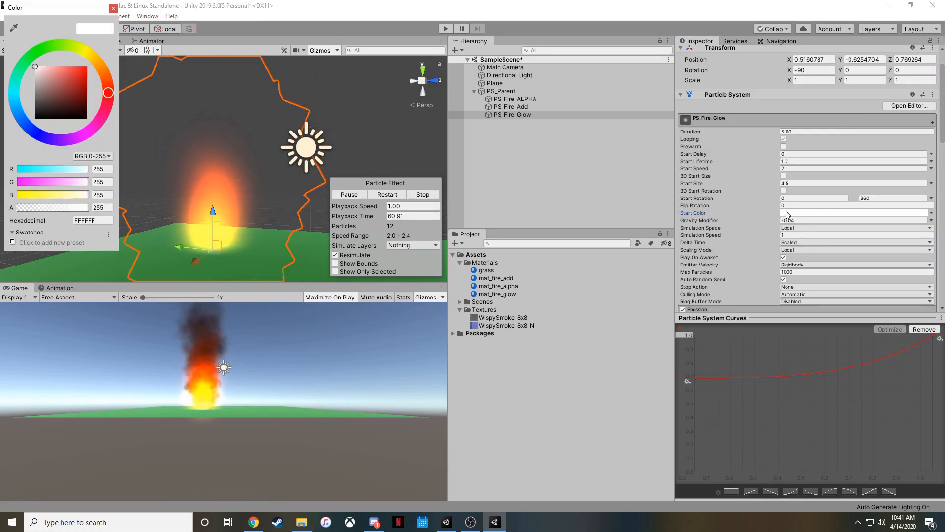
{"action": "left_click", "coordinate": [97, 67]}
{"action": "left_click_drag", "start_coordinate": [53, 85], "coordinate": [84, 68]}
{"action": "left_click", "coordinate": [113, 9]}
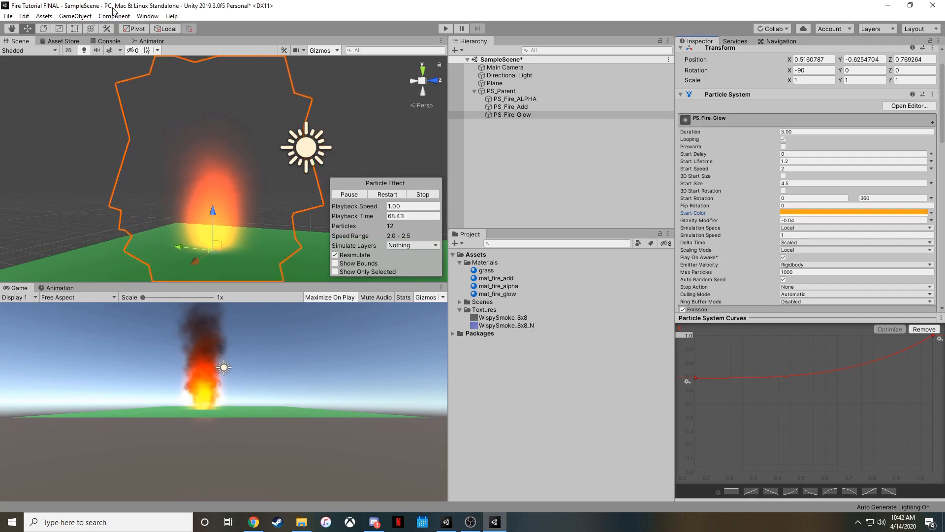
- Change the 29.4% color key in the Color over Lifetime gradient of PS_Fire_Glow to orange FF8D00 and preview the combined fire
{"action": "scroll", "coordinate": [716, 173], "scroll_direction": "down", "scroll_amount": 10}
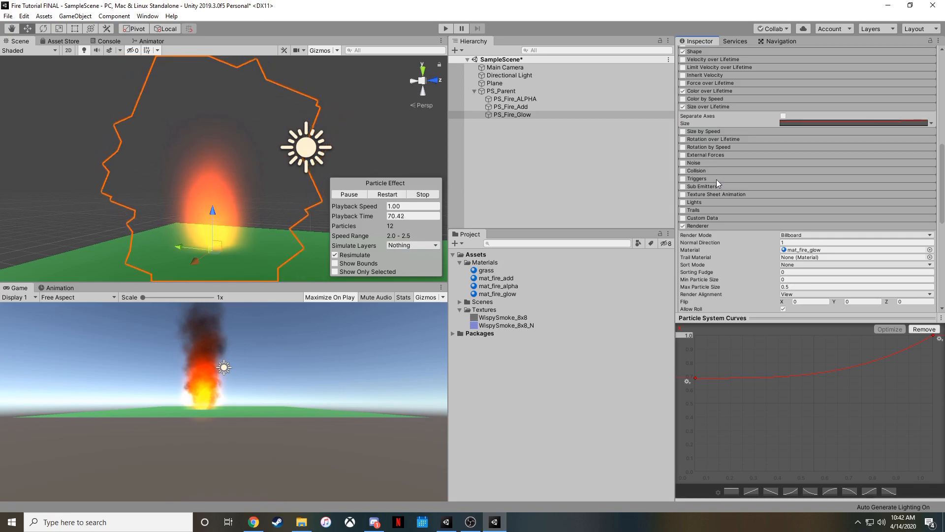
{"action": "scroll", "coordinate": [701, 146], "scroll_direction": "up", "scroll_amount": 3}
{"action": "left_click", "coordinate": [705, 180]}
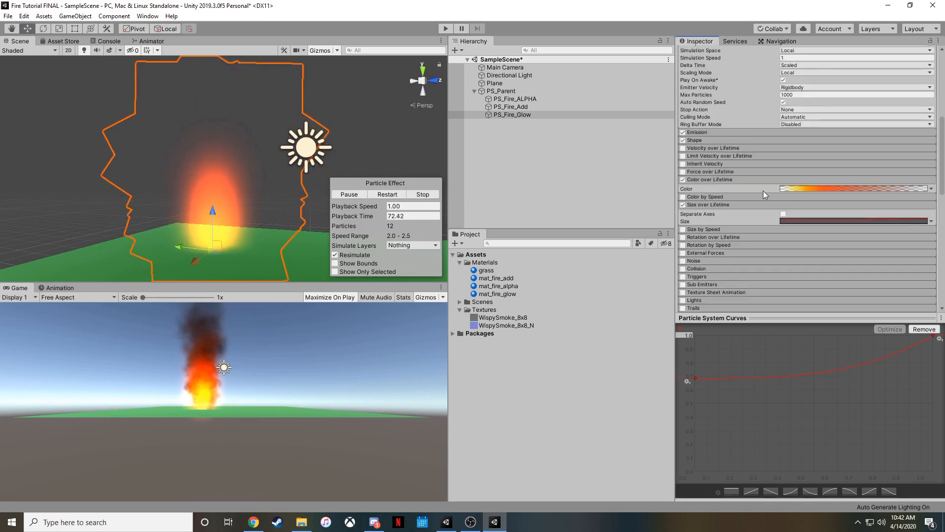
{"action": "left_click", "coordinate": [808, 189]}
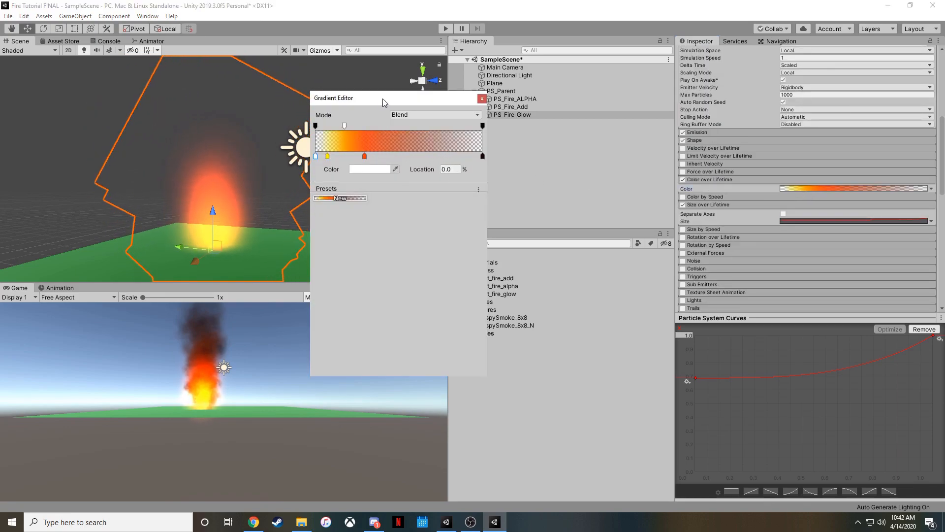
{"action": "left_click_drag", "start_coordinate": [379, 99], "coordinate": [498, 93]}
{"action": "left_click", "coordinate": [484, 149]}
{"action": "left_click", "coordinate": [488, 163]}
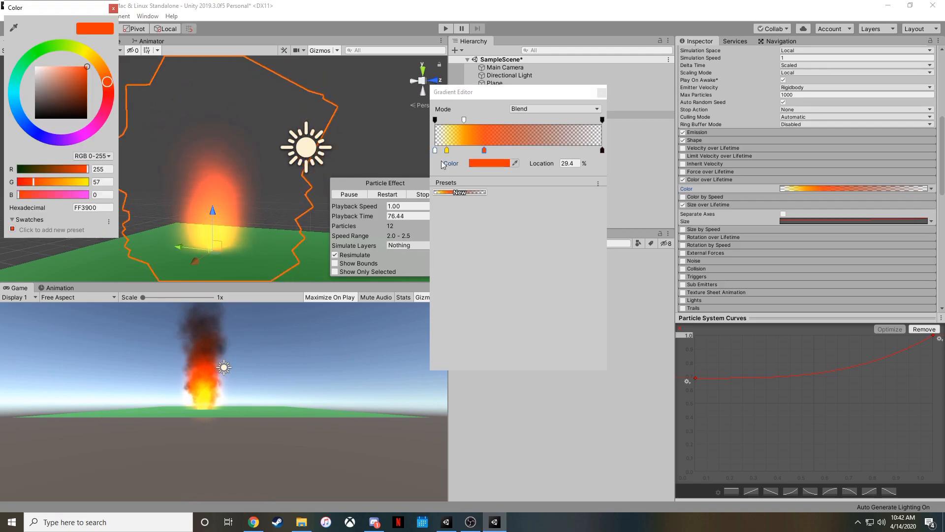
{"action": "left_click", "coordinate": [93, 59]}
{"action": "left_click_drag", "start_coordinate": [95, 60], "coordinate": [110, 66]}
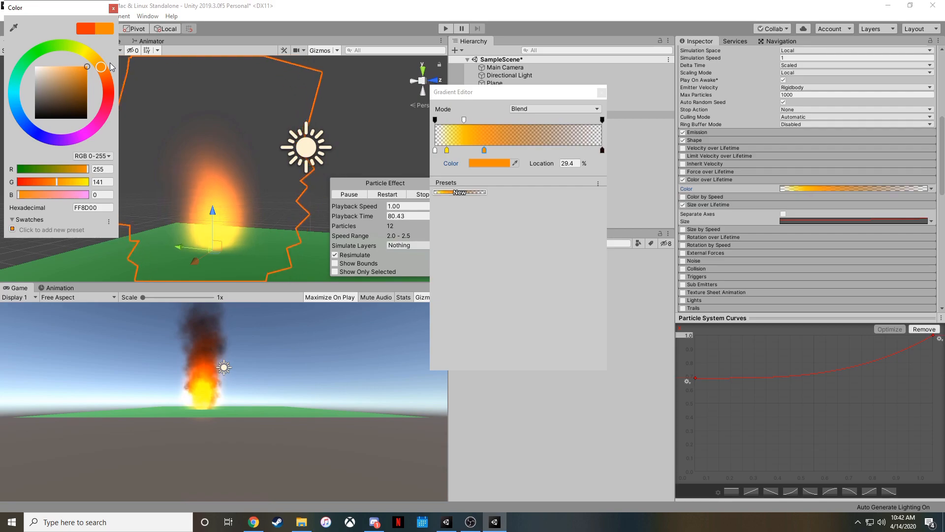
{"action": "left_click", "coordinate": [114, 9]}
{"action": "left_click", "coordinate": [601, 93]}
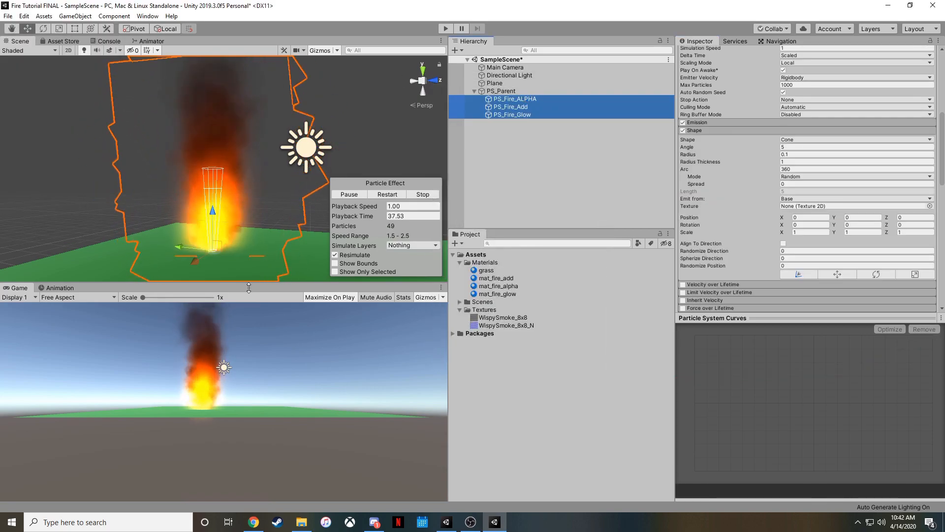
{"action": "left_click_drag", "start_coordinate": [235, 221], "coordinate": [215, 211], "text": "alt"}
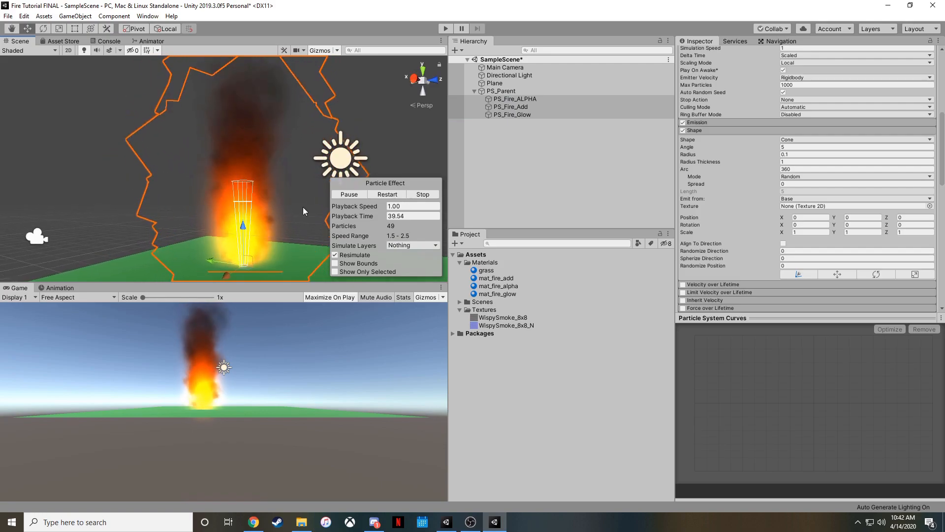
- Set the Start Rotation of PS_Fire_Glow to a constant 0 and duplicate the system as PS_Fire_Sparks
{"action": "left_click", "coordinate": [512, 114]}
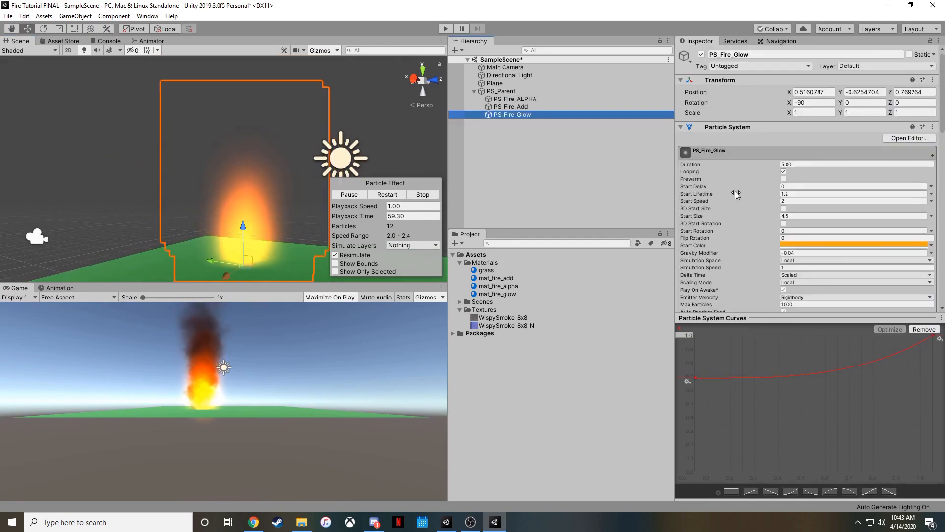
{"action": "right_click", "coordinate": [517, 117]}
{"action": "left_click", "coordinate": [544, 157]}
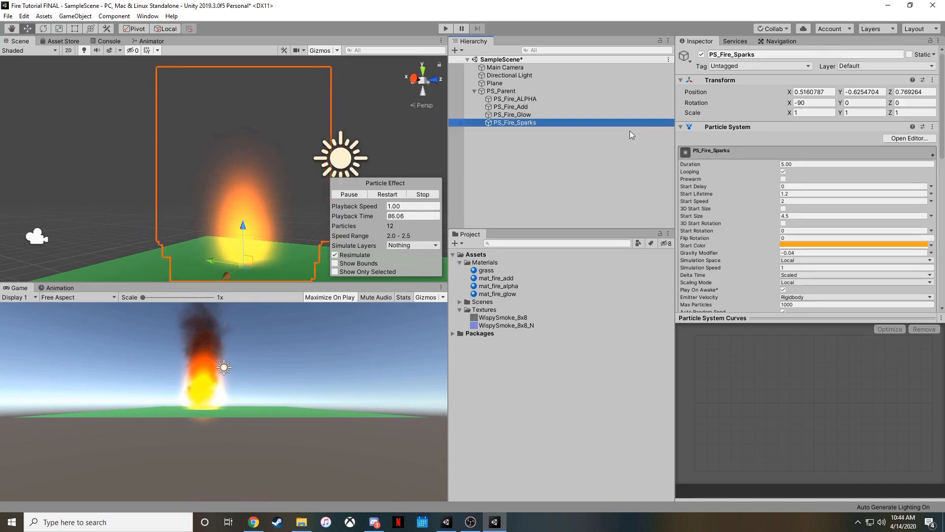
- Reset the Start Color of PS_Fire_Sparks to white FFFFFF
{"action": "left_click", "coordinate": [815, 246]}
{"action": "left_click_drag", "start_coordinate": [46, 99], "coordinate": [35, 67]}
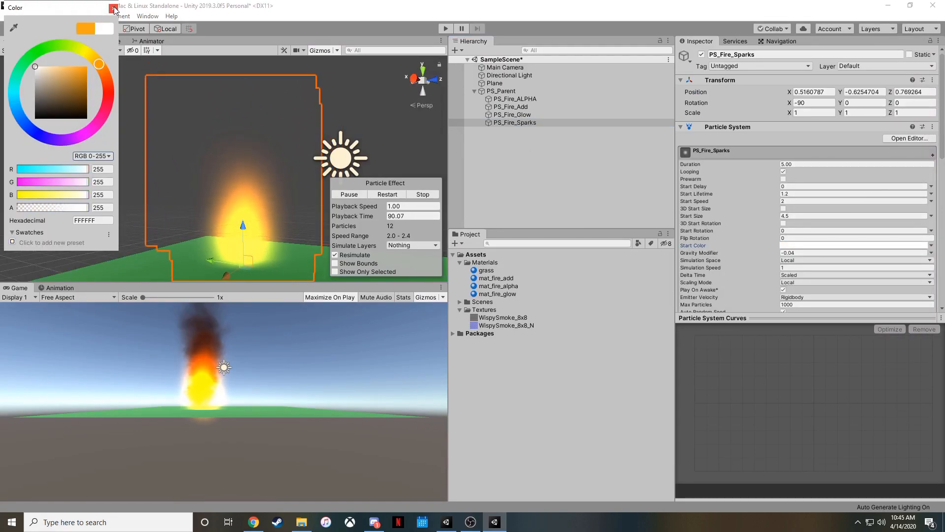
{"action": "left_click", "coordinate": [113, 8]}
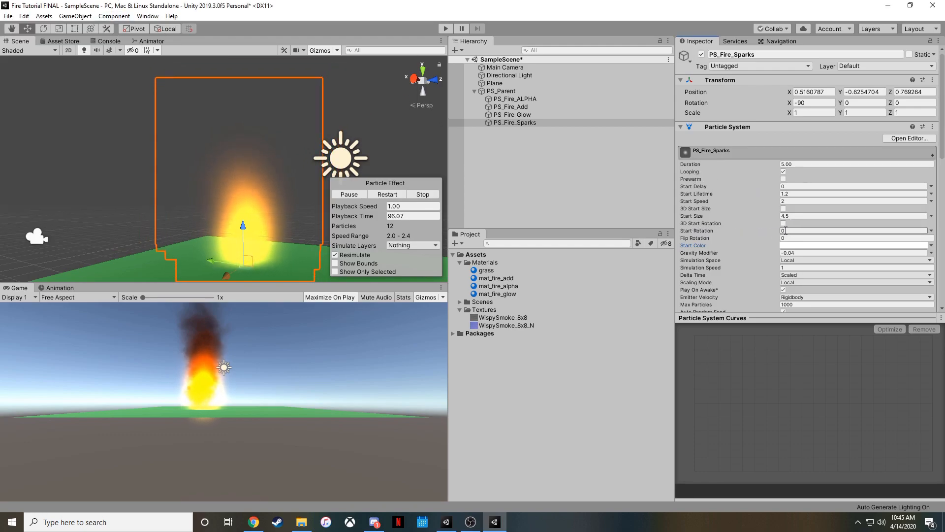
- Switch the Start Rotation of PS_Fire_Glow to Random Between Two Constants and back to Constant
{"action": "left_click", "coordinate": [931, 230]}
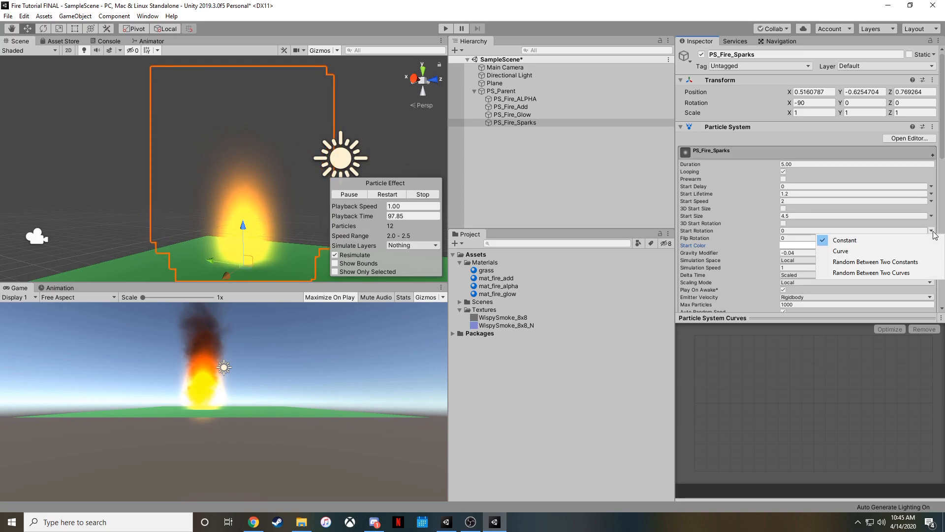
{"action": "left_click", "coordinate": [870, 241]}
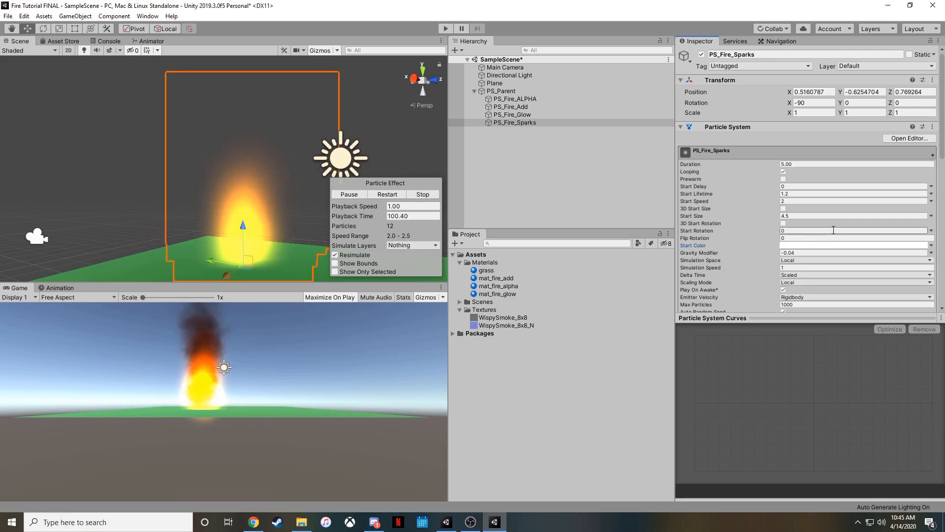
{"action": "left_click", "coordinate": [502, 116]}
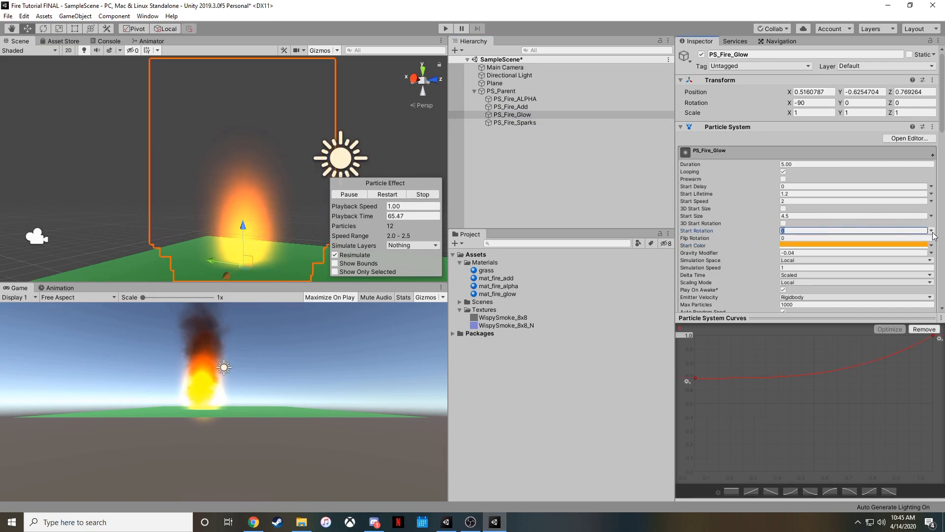
{"action": "left_click", "coordinate": [931, 231]}
{"action": "left_click", "coordinate": [855, 262]}
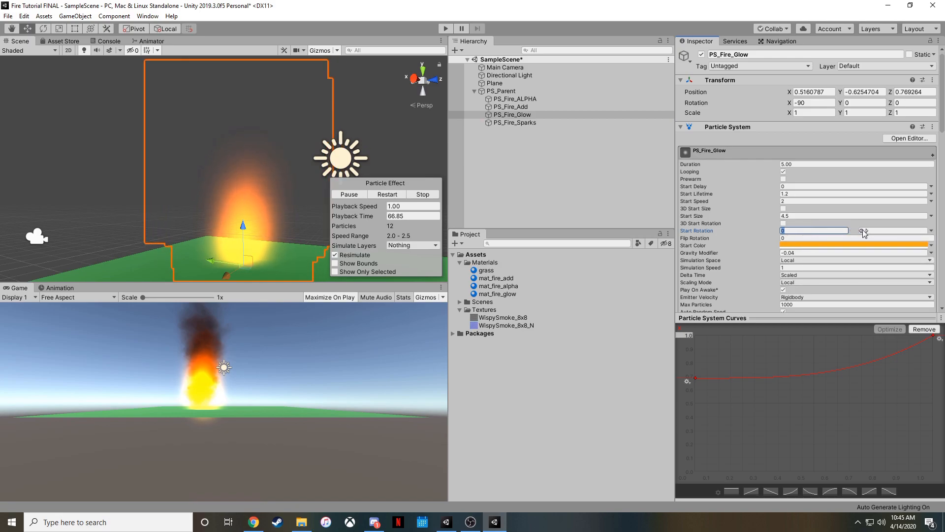
{"action": "left_click", "coordinate": [932, 231]}
{"action": "left_click", "coordinate": [894, 239]}
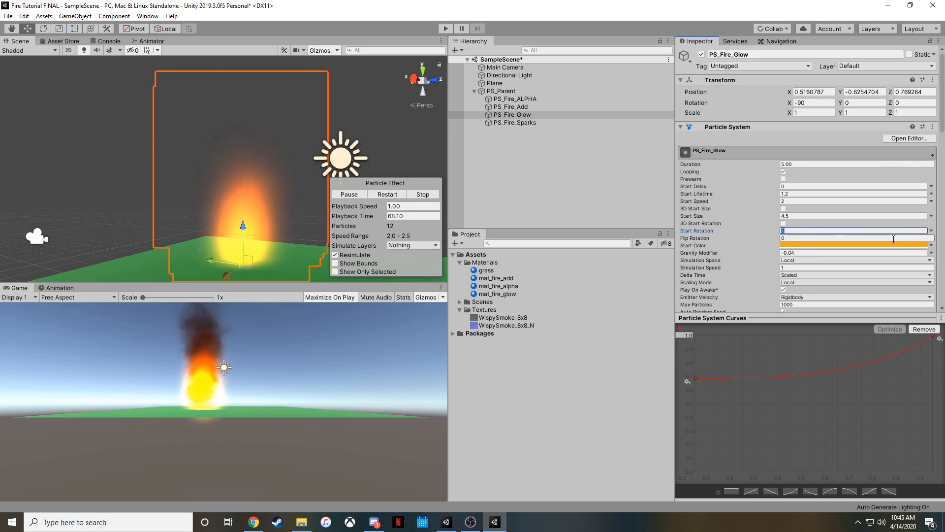
- Set the Emission Rate over Time of PS_Fire_Sparks to 50
{"action": "left_click", "coordinate": [535, 123]}
{"action": "scroll", "coordinate": [735, 225], "scroll_direction": "down", "scroll_amount": 6}
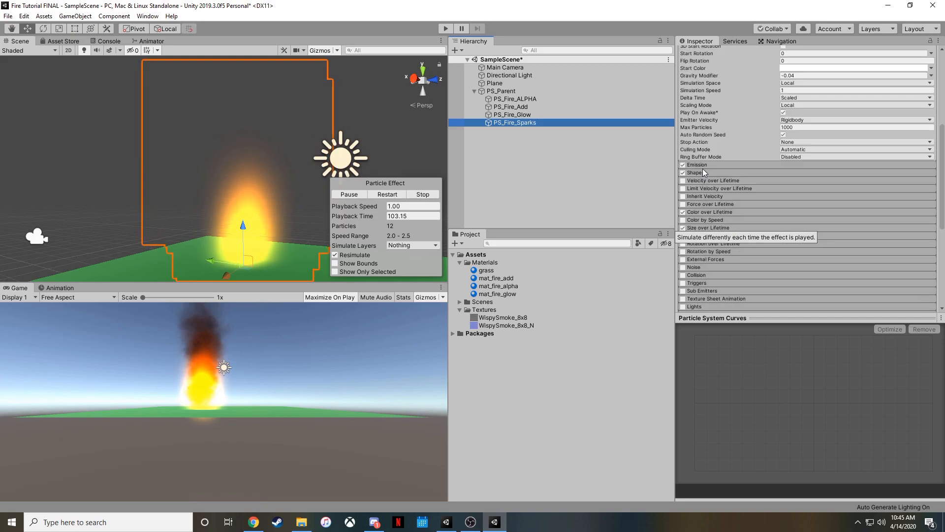
{"action": "left_click", "coordinate": [704, 165]}
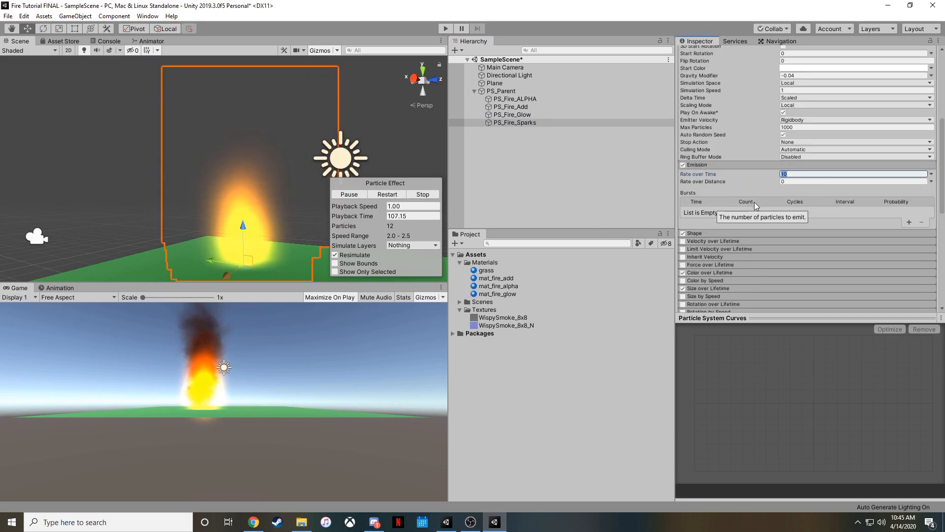
{"action": "type", "text": "50"}
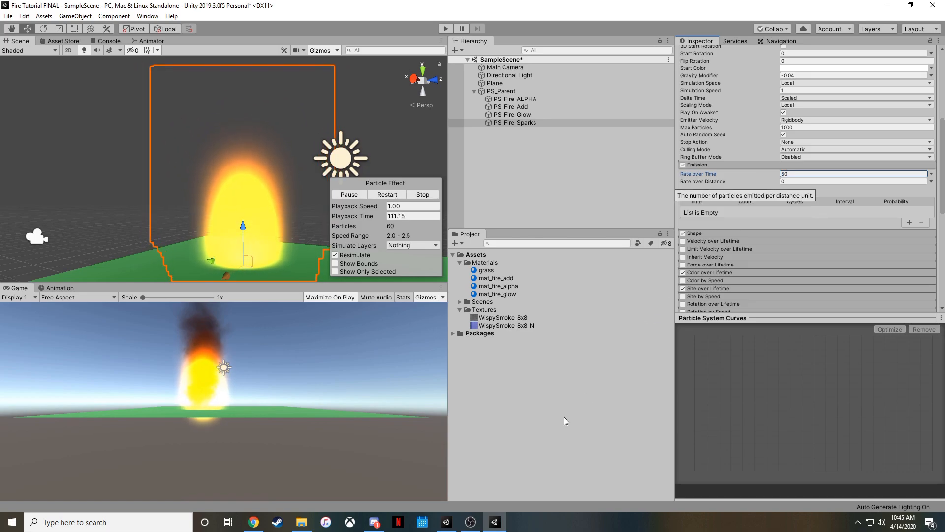
{"action": "scroll", "coordinate": [762, 231], "scroll_direction": "up", "scroll_amount": 5}
{"action": "scroll", "coordinate": [762, 231], "scroll_direction": "down", "scroll_amount": 2}
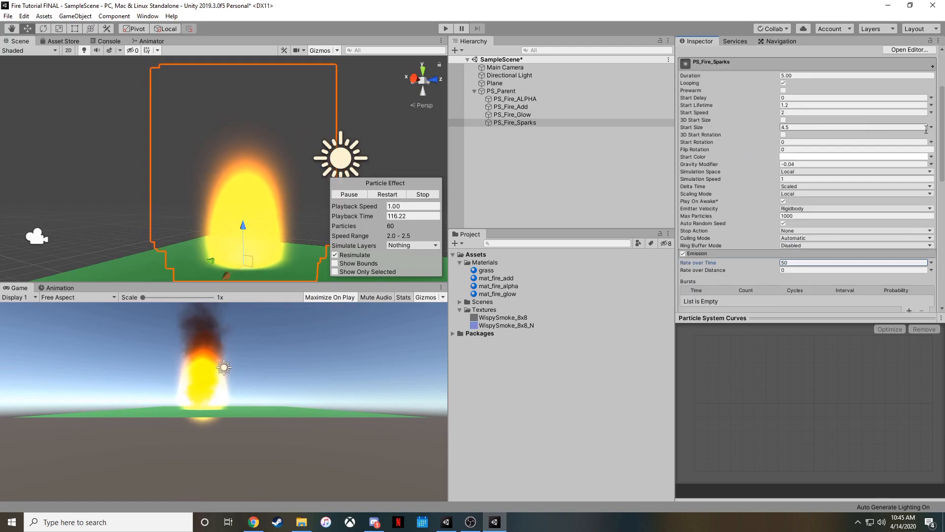
- Set the Start Size of PS_Fire_Sparks to Random Between Two Constants, from 0.1 to 0.2
{"action": "left_click", "coordinate": [931, 128]}
{"action": "left_click", "coordinate": [882, 158]}
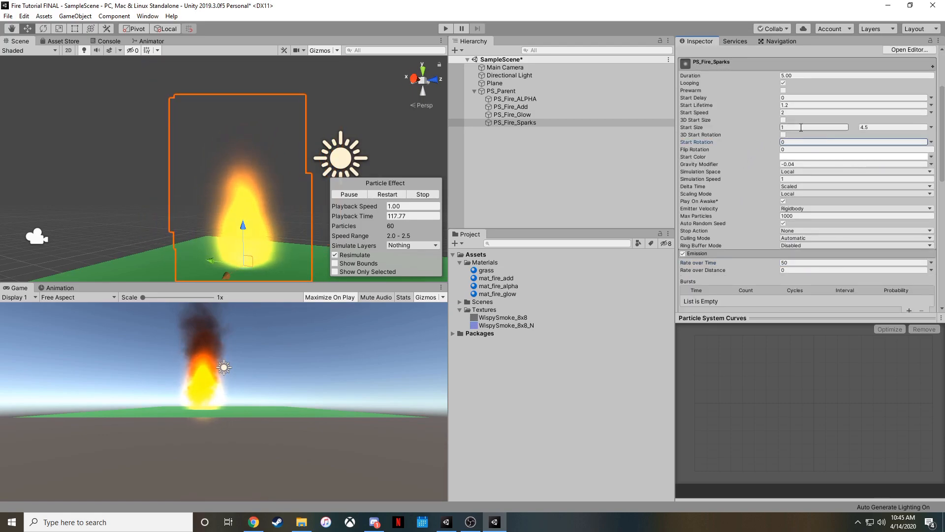
{"action": "type", "text": "0.1"}
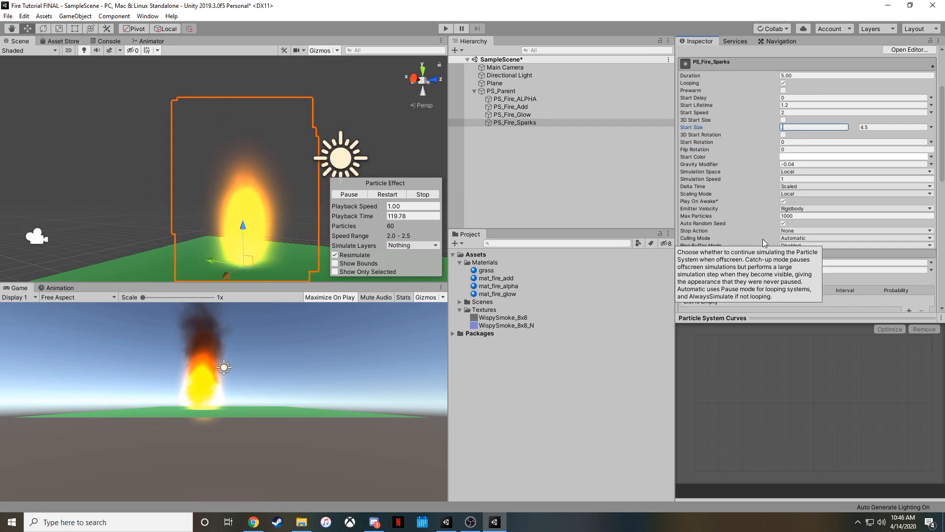
{"action": "left_click", "coordinate": [877, 126]}
{"action": "key", "text": "BackSpace"}
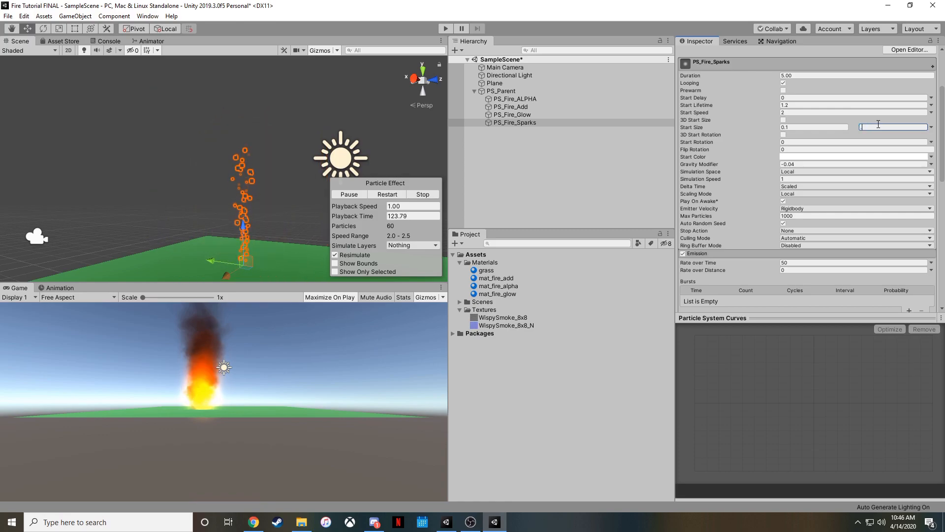
{"action": "key", "text": "w"}
{"action": "right_click_drag", "start_coordinate": [279, 182], "coordinate": [302, 197]}
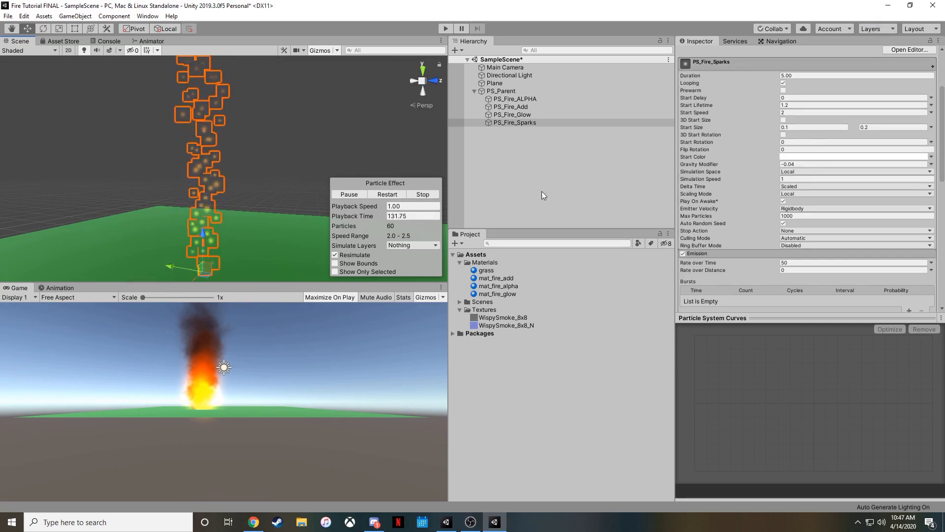
{"action": "right_click_drag", "start_coordinate": [280, 158], "coordinate": [394, 145]}
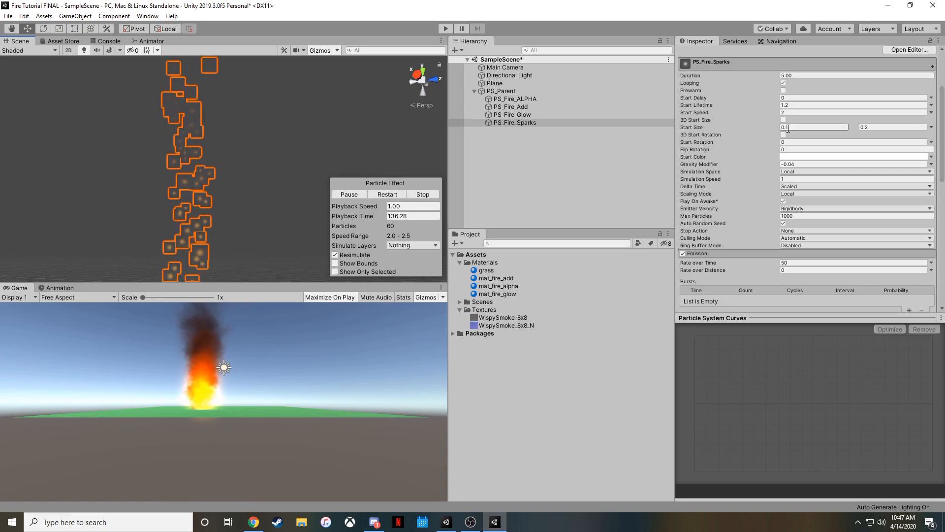
{"action": "left_click", "coordinate": [525, 124]}
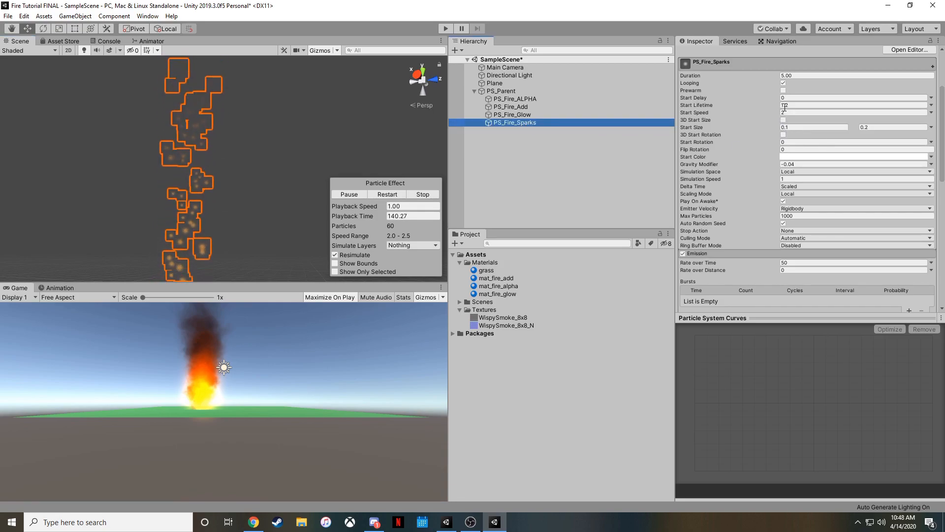
- Expand the Shape module of PS_Fire_Sparks and set the cone's Radius to 0.5
{"action": "scroll", "coordinate": [744, 187], "scroll_direction": "down", "scroll_amount": 5}
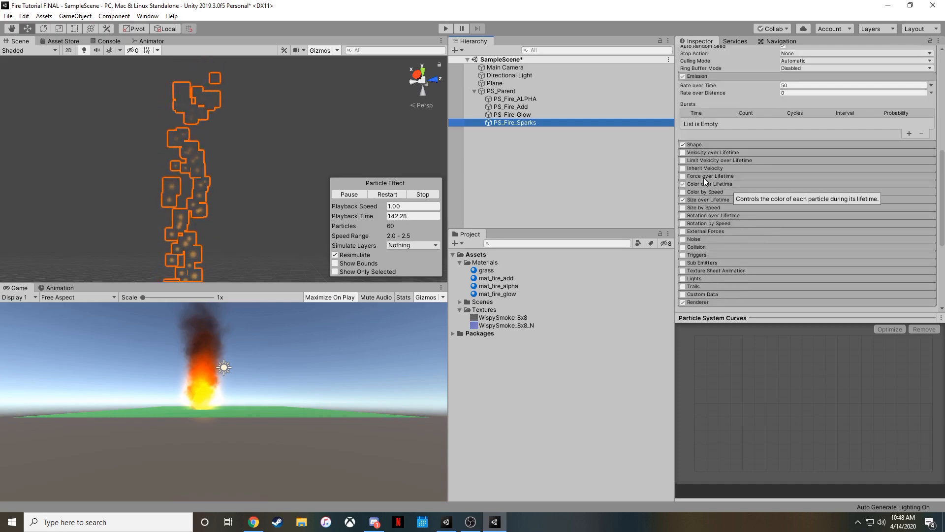
{"action": "left_click", "coordinate": [702, 143]}
{"action": "left_click_drag", "start_coordinate": [285, 170], "coordinate": [345, 210], "text": "alt"}
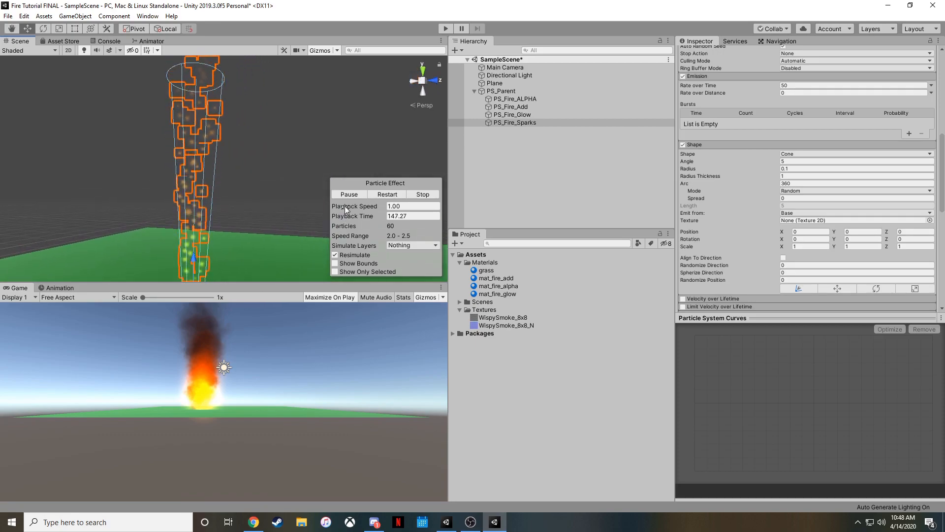
{"action": "left_click", "coordinate": [790, 169]}
{"action": "type", "text": ".4"}
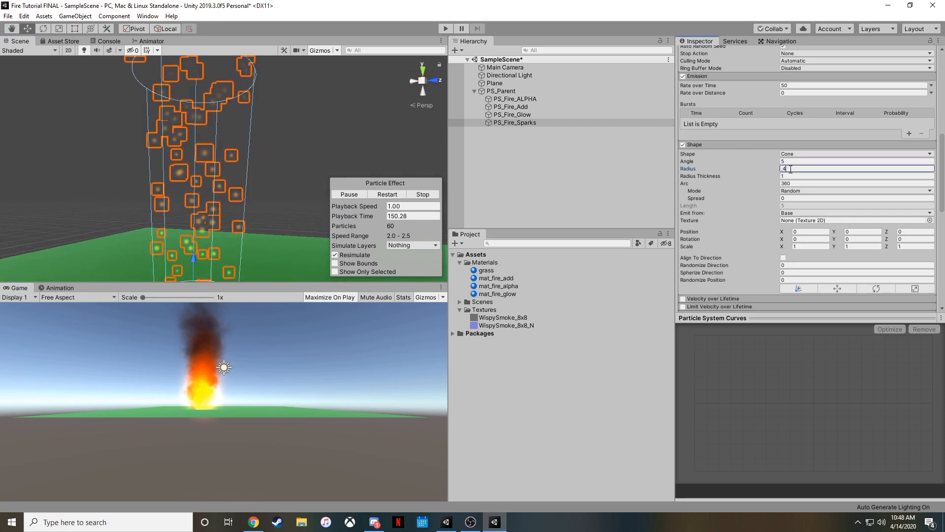
{"action": "key", "text": "BackSpace"}
{"action": "type", "text": "5"}
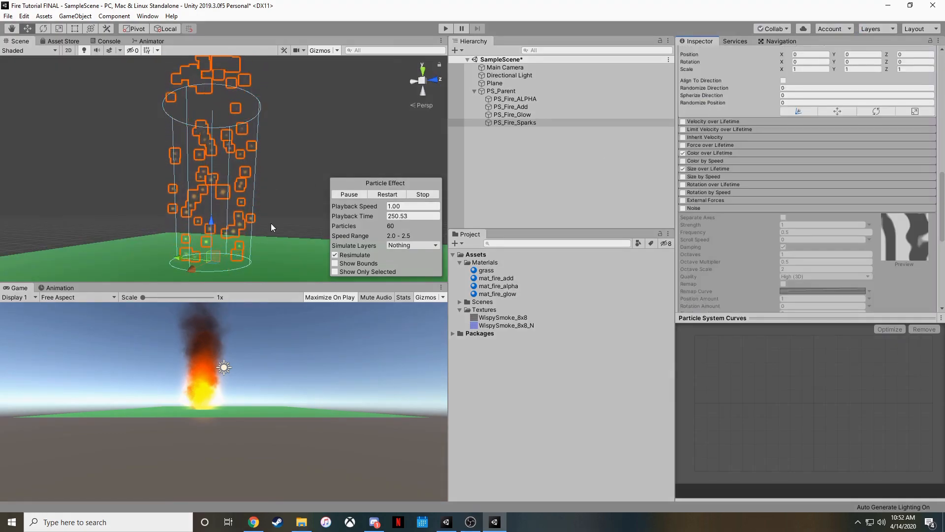
- Enable the Noise module of PS_Fire_Sparks with Strength 0.5, Frequency 1 and Scroll Speed 1
{"action": "left_click_drag", "start_coordinate": [271, 223], "coordinate": [264, 228], "text": "alt"}
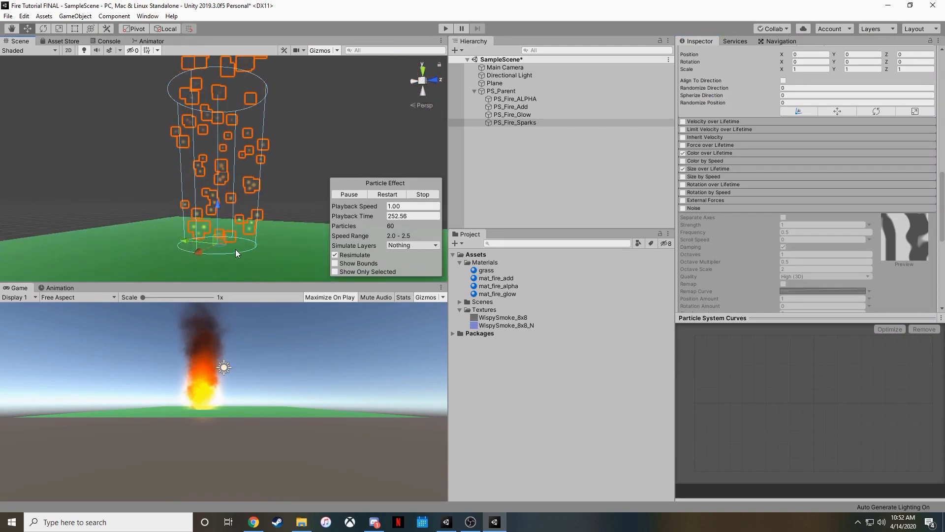
{"action": "left_click", "coordinate": [726, 210]}
{"action": "left_click", "coordinate": [683, 208]}
{"action": "left_click", "coordinate": [696, 208]}
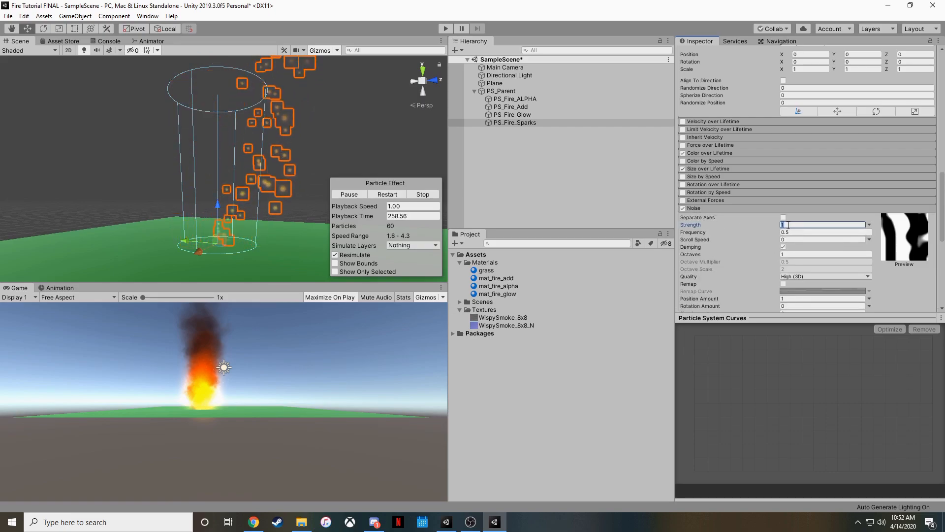
{"action": "left_click", "coordinate": [788, 225]}
{"action": "type", "text": "0.5"}
{"action": "left_click", "coordinate": [793, 233]}
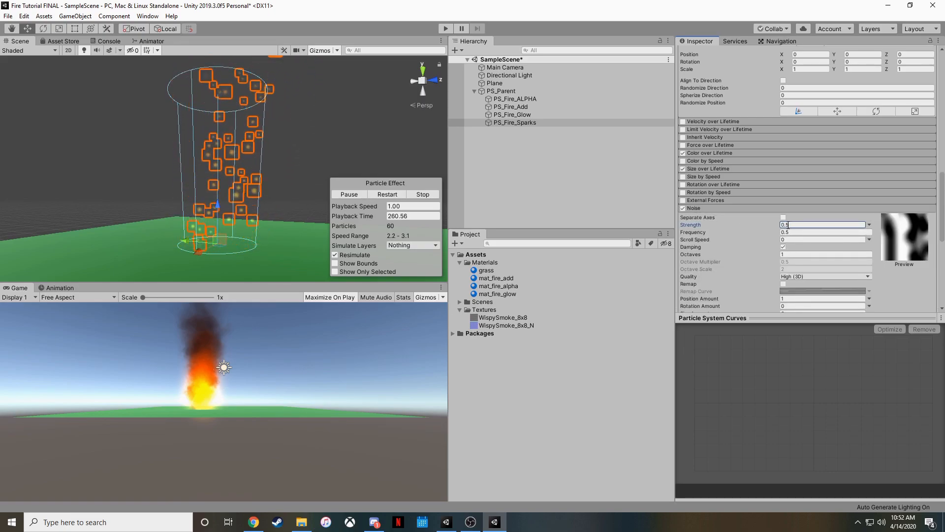
{"action": "type", "text": "1"}
{"action": "left_click", "coordinate": [793, 239]}
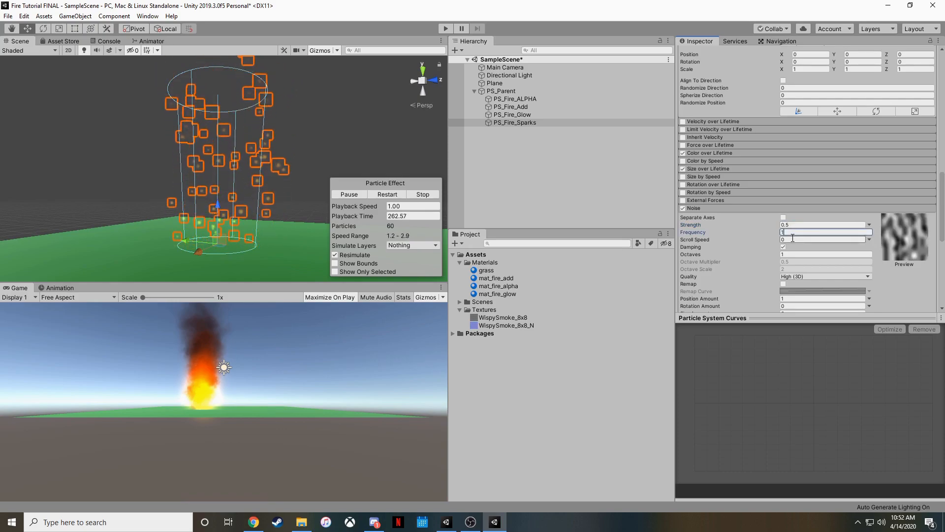
{"action": "type", "text": "1"}
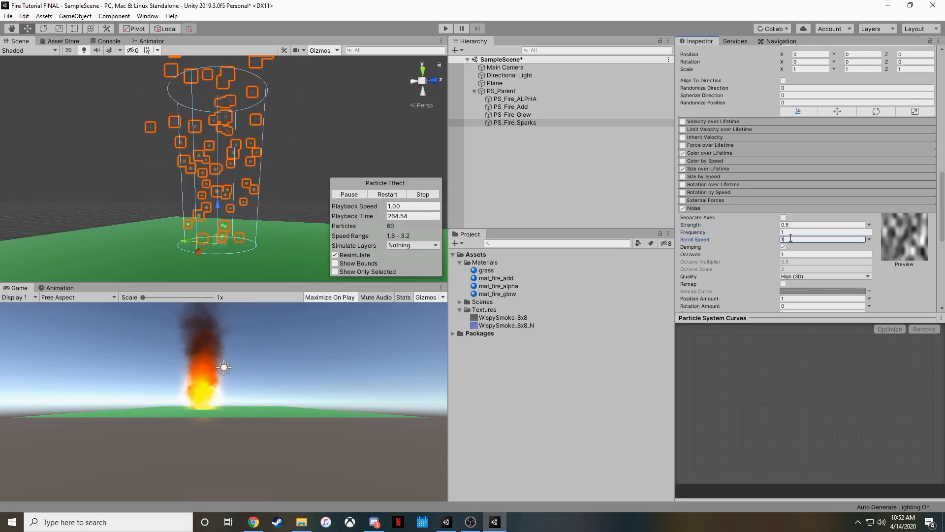
{"action": "left_click", "coordinate": [197, 390]}
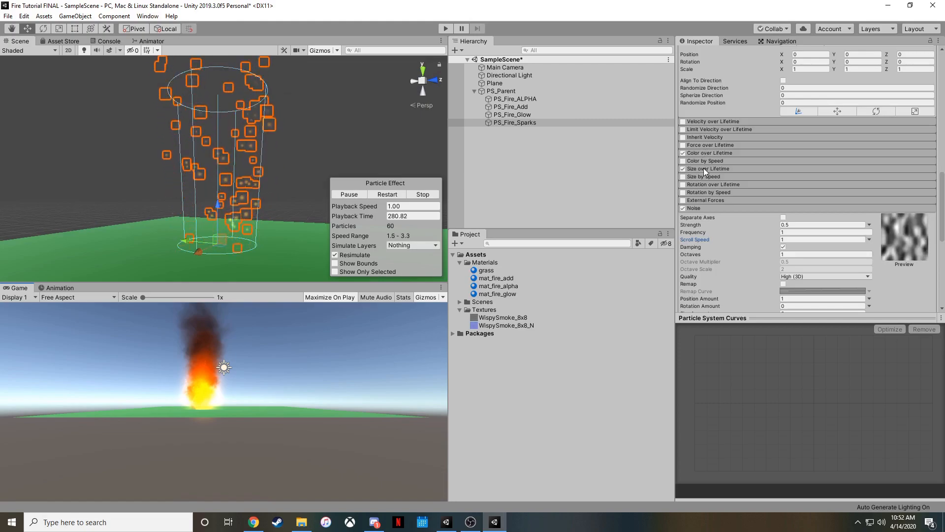
- Set the Shape cone of PS_Fire_Sparks to Radius 0.3 and Angle 15
{"action": "scroll", "coordinate": [707, 164], "scroll_direction": "up", "scroll_amount": 10}
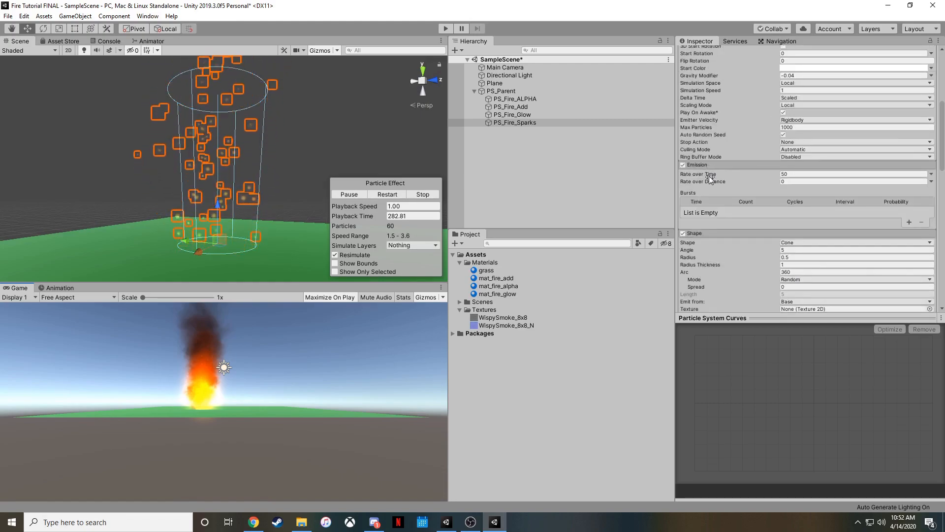
{"action": "scroll", "coordinate": [716, 176], "scroll_direction": "down", "scroll_amount": 4}
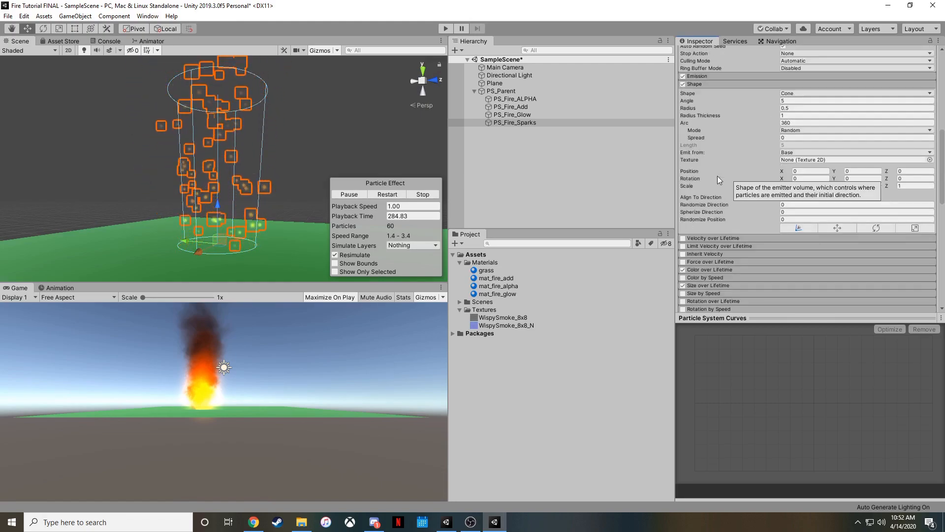
{"action": "left_click", "coordinate": [788, 108]}
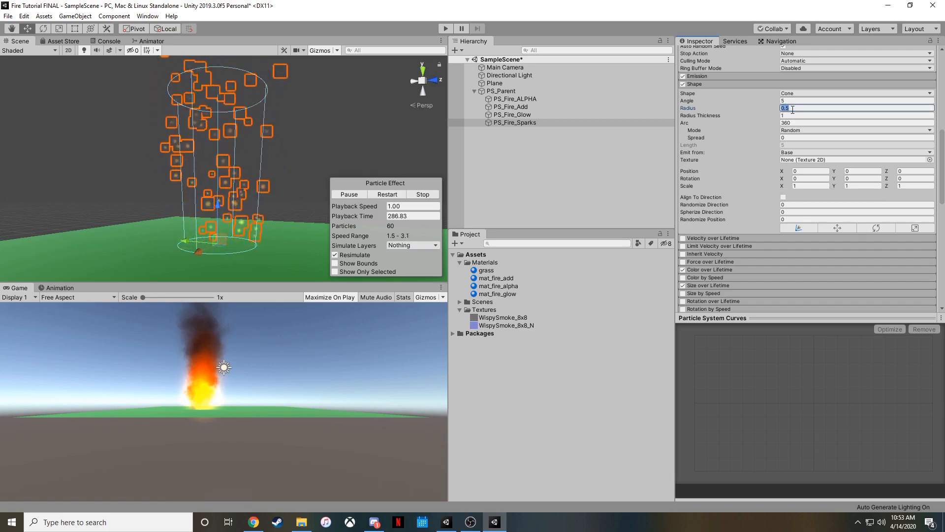
{"action": "type", "text": ".3"}
{"action": "left_click", "coordinate": [787, 101]}
{"action": "type", "text": "15"}
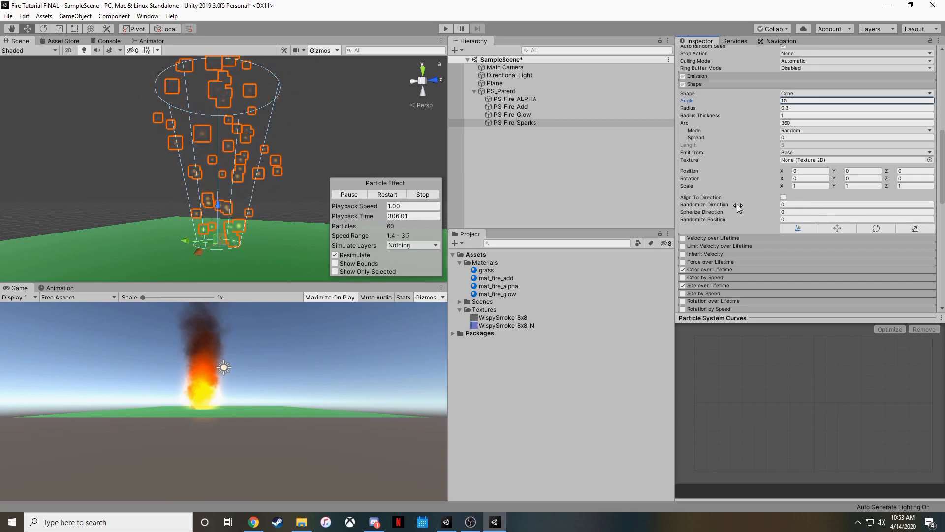
{"action": "scroll", "coordinate": [728, 248], "scroll_direction": "down", "scroll_amount": 3}
{"action": "left_click", "coordinate": [721, 197]}
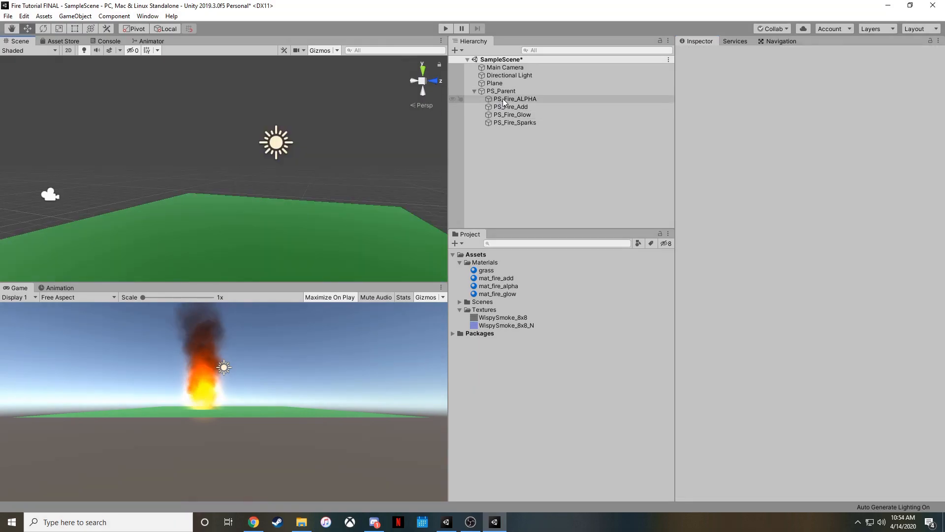
- Select all four particle systems, from PS_Fire_ALPHA to PS_Fire_Sparks, and preview the combined fire in the scene
{"action": "left_click", "coordinate": [503, 99]}
{"action": "left_click", "coordinate": [513, 123], "text": "shift"}
{"action": "right_click_drag", "start_coordinate": [324, 144], "coordinate": [351, 145]}
{"action": "key", "text": "w"}
{"action": "key", "text": "s"}
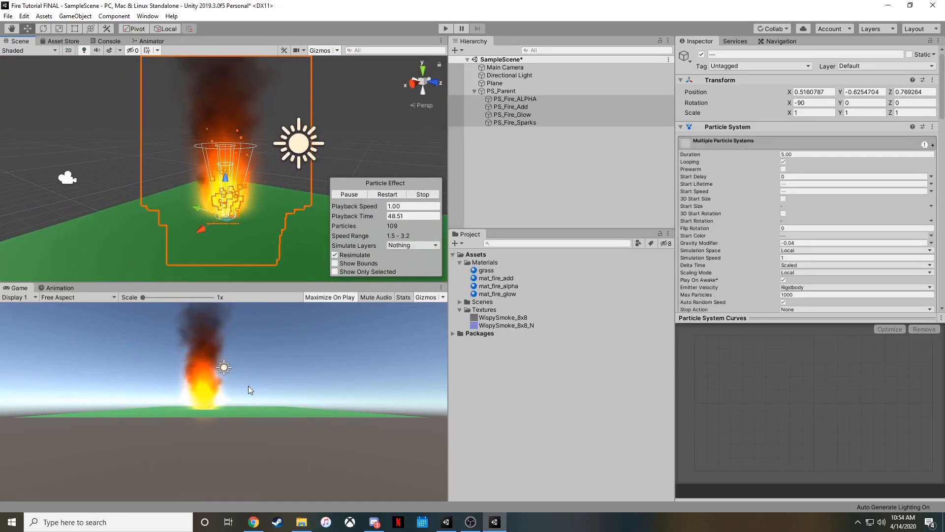
- Raise the Main Camera to about Y 3.06 and move it closer to the fire, to about Z -6.69
{"action": "left_click", "coordinate": [67, 177]}
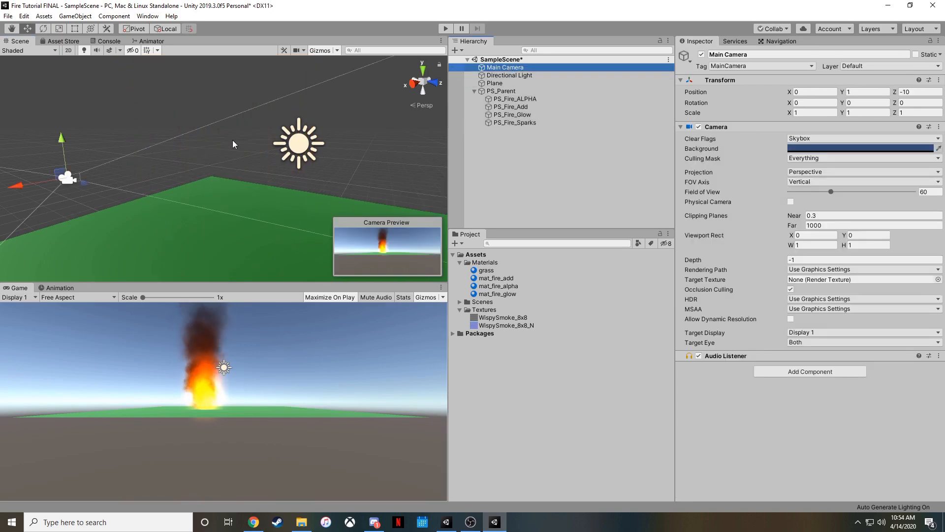
{"action": "left_click_drag", "start_coordinate": [61, 138], "coordinate": [65, 92]}
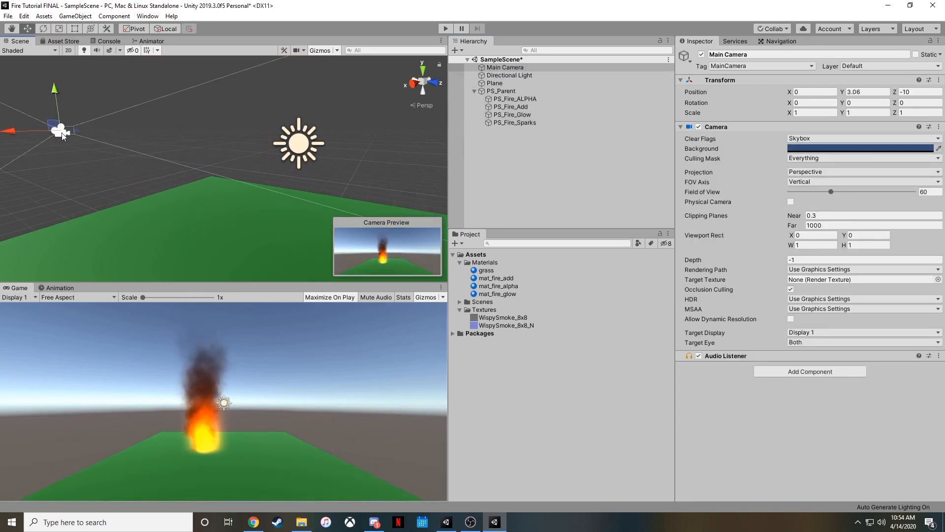
{"action": "left_click_drag", "start_coordinate": [88, 140], "coordinate": [104, 147]}
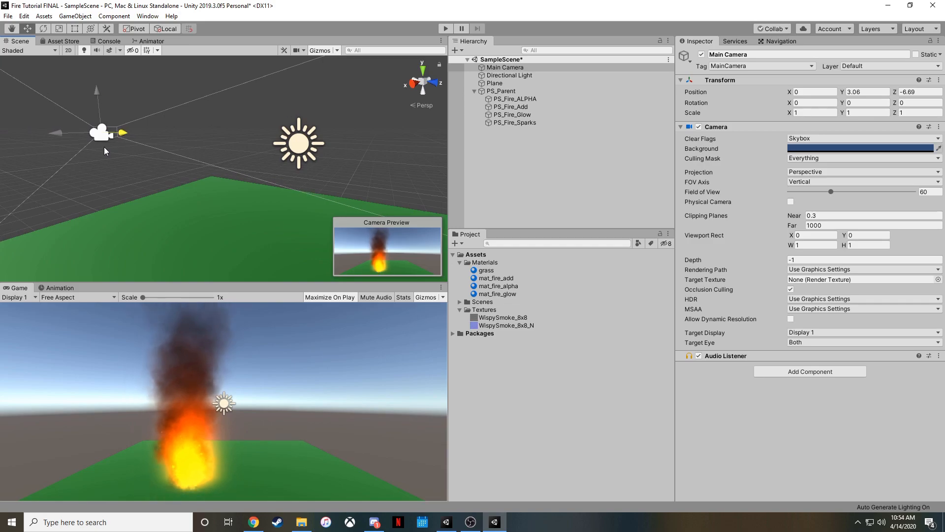
- Preview the four fire systems playing together again through the repositioned camera, and clear the selection
{"action": "left_click", "coordinate": [513, 101]}
{"action": "left_click", "coordinate": [515, 122], "text": "shift"}
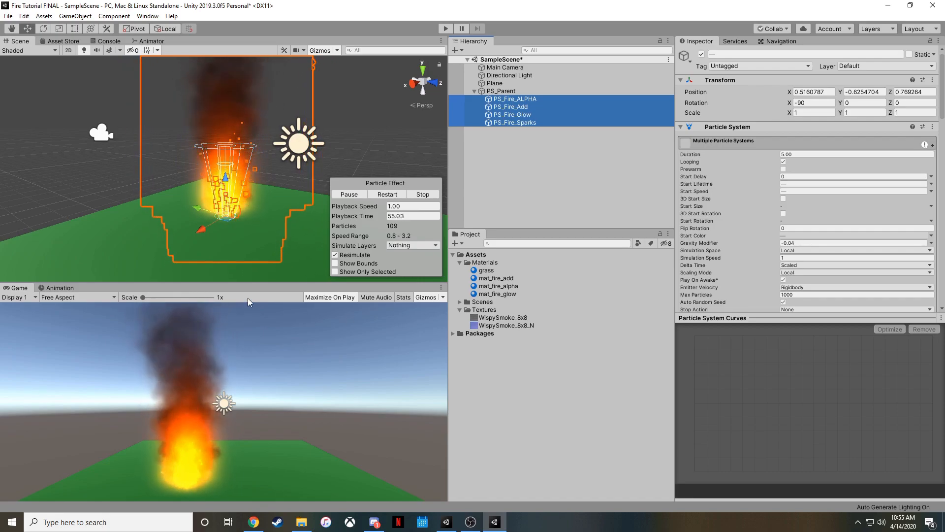
{"action": "left_click", "coordinate": [387, 147]}
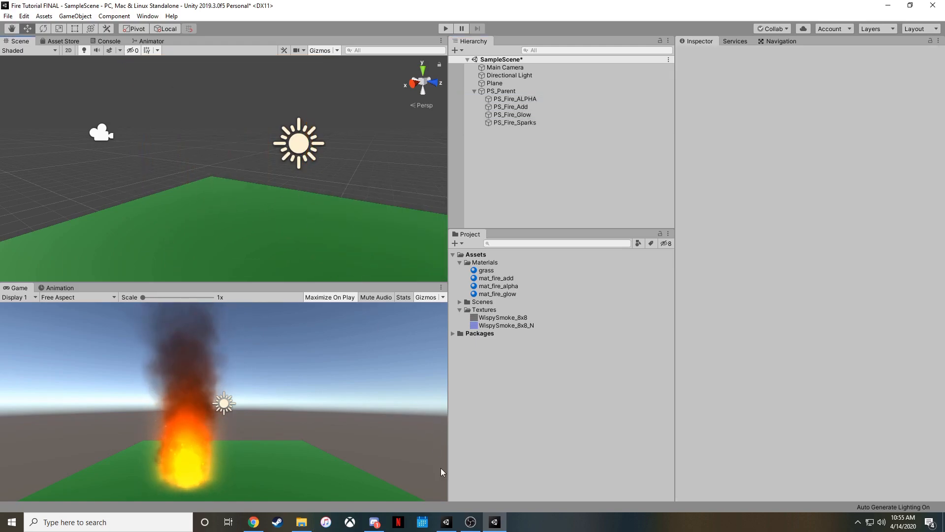